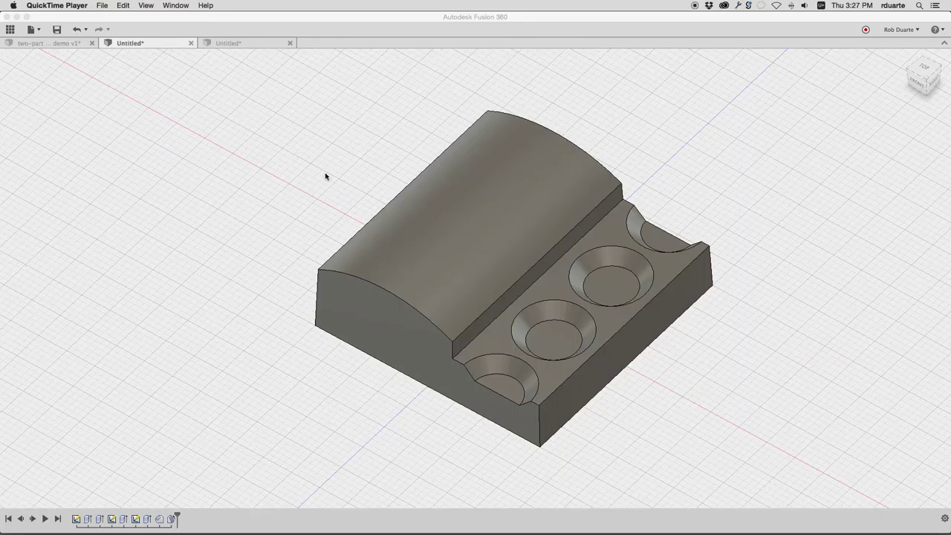
- Create a new design and start a sketch on the vertical origin plane that faces the Right view
left_click(484, 17)
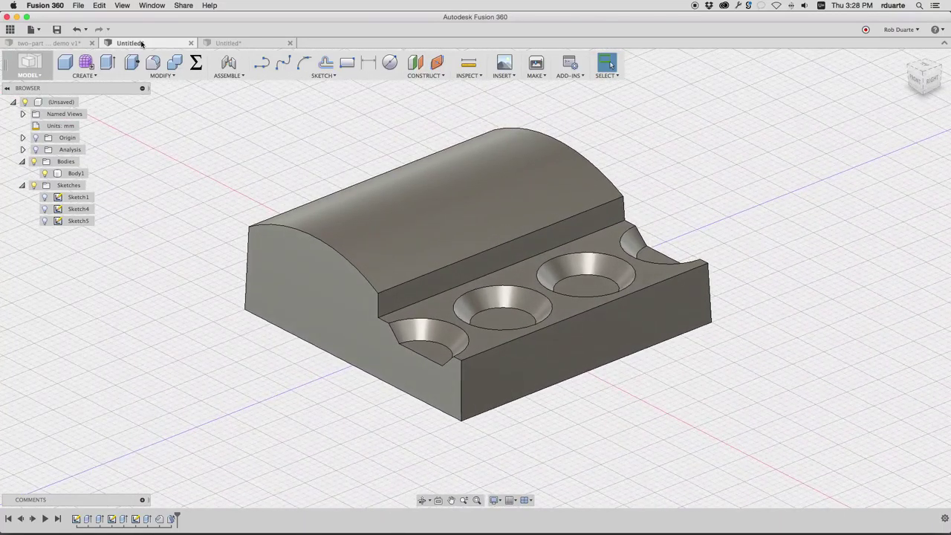
left_click(32, 29)
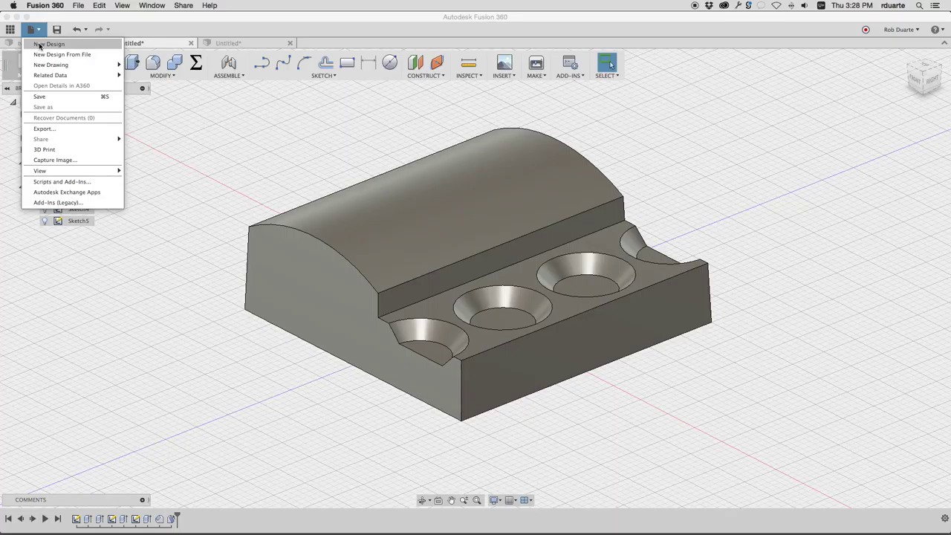
left_click(46, 43)
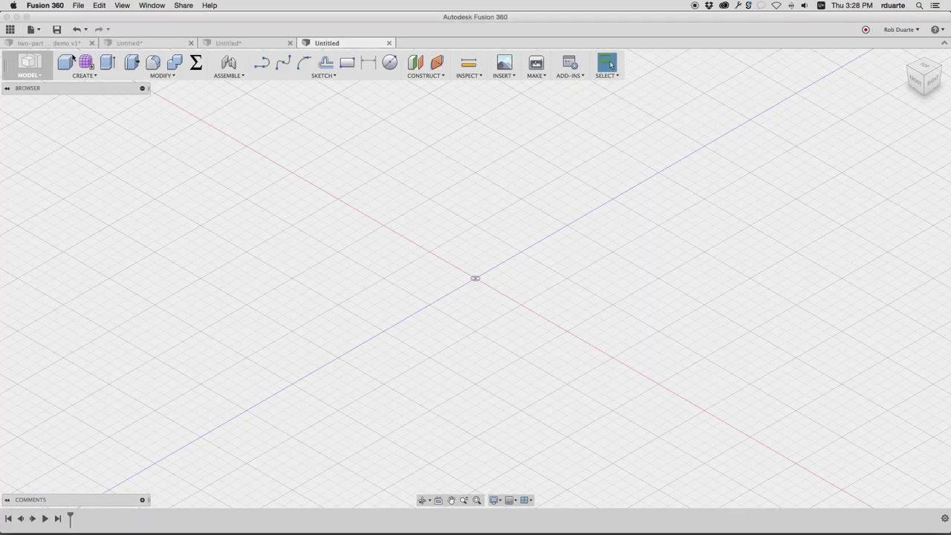
left_click(324, 75)
left_click(325, 87)
left_click(433, 260)
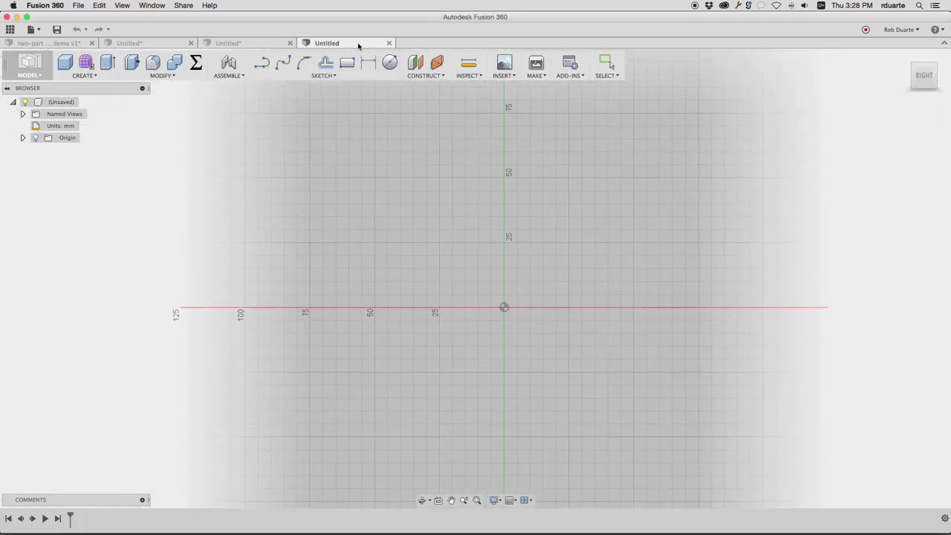
- Draw a six-point spline from the origin, flaring into a wide base, narrowing to a neck and ending on the vertical axis just below 100 mm
left_click(323, 75)
left_click(283, 64)
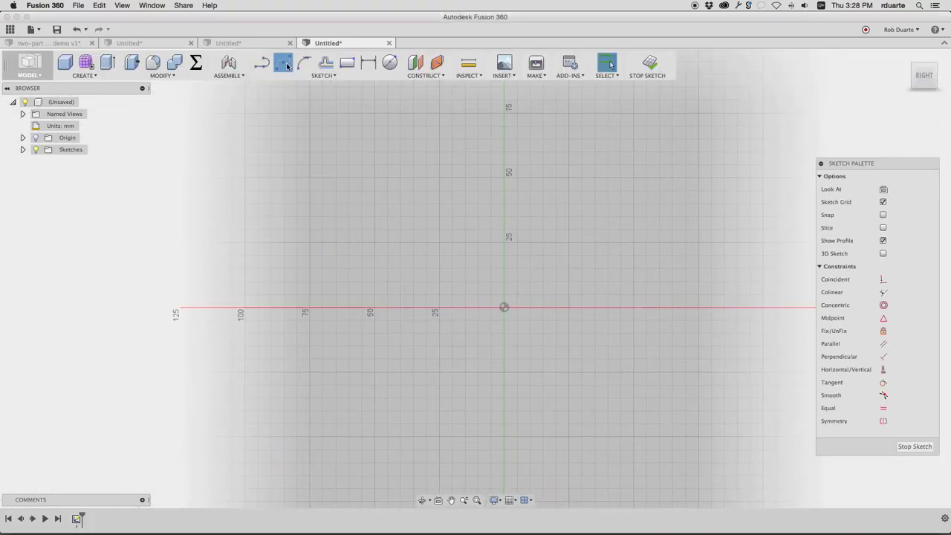
left_click(502, 308)
left_click(354, 283)
left_click(397, 206)
left_click(432, 131)
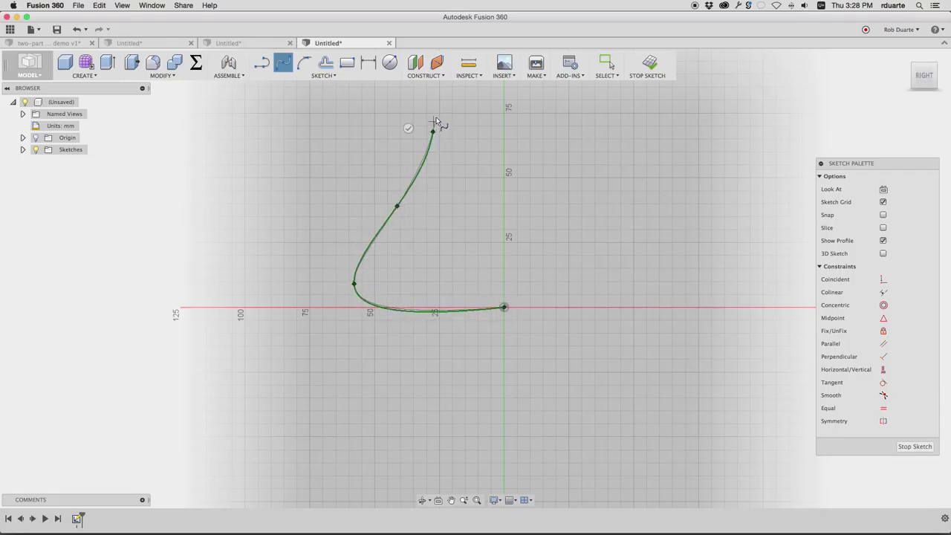
left_click(417, 89)
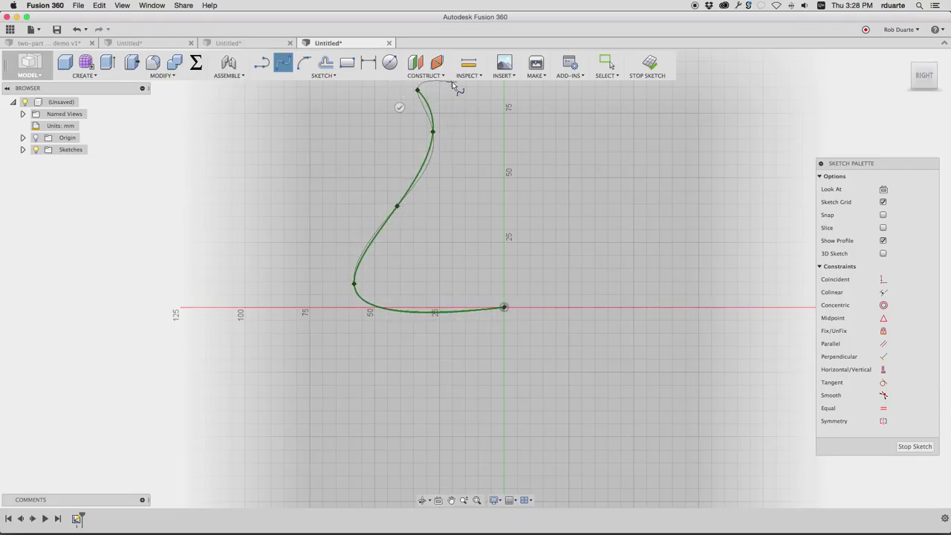
scroll(453, 86, "up", 3)
left_click(497, 150)
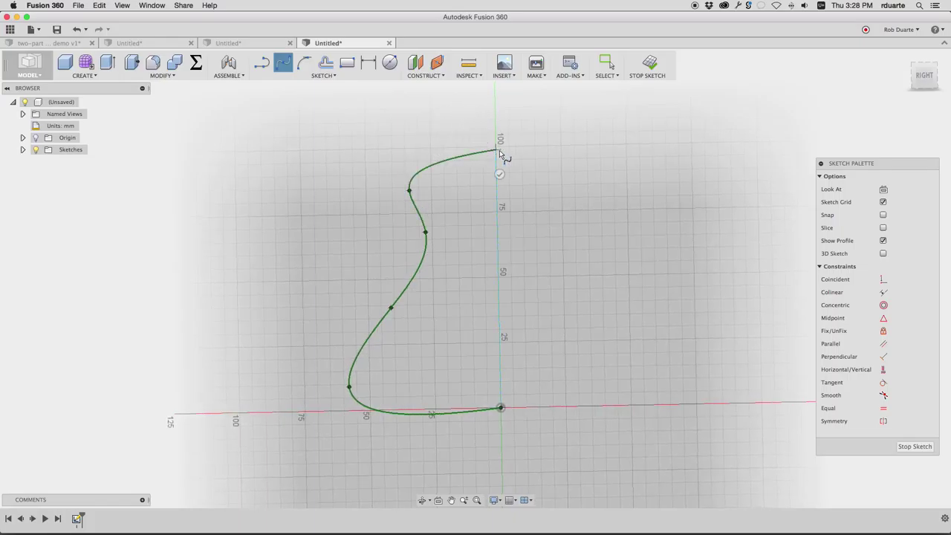
left_click(499, 174)
- Close the profile with a straight line from the spline's upper endpoint to the origin, and finish the sketch
key("l")
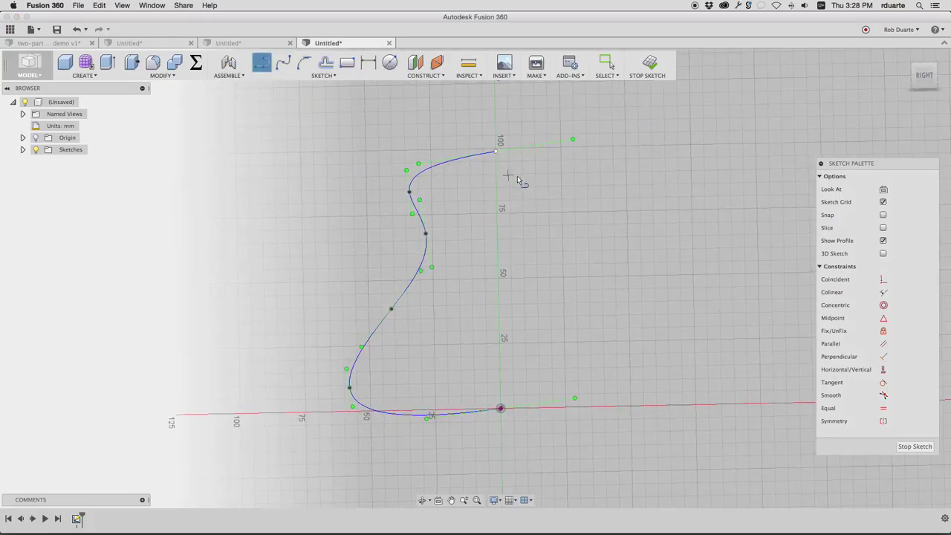
left_click(497, 153)
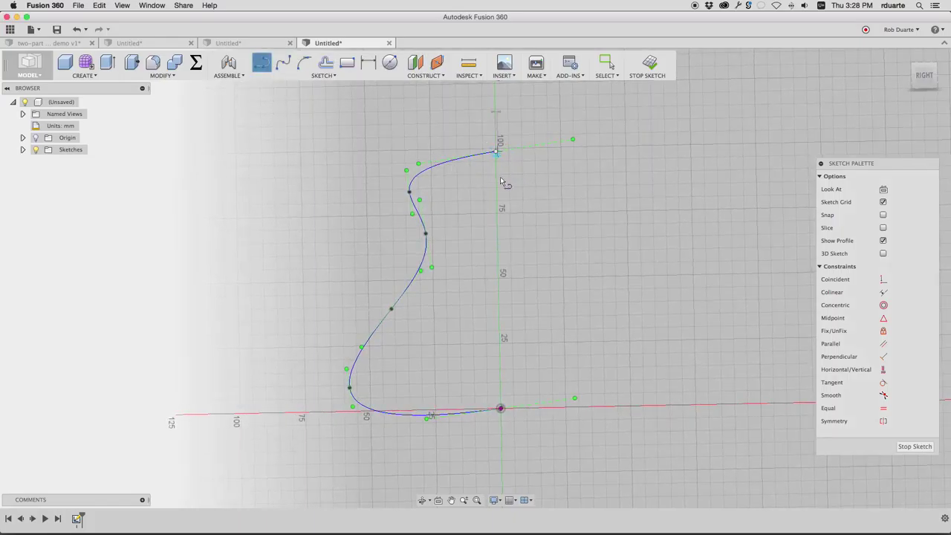
left_click(500, 407)
left_click(647, 63)
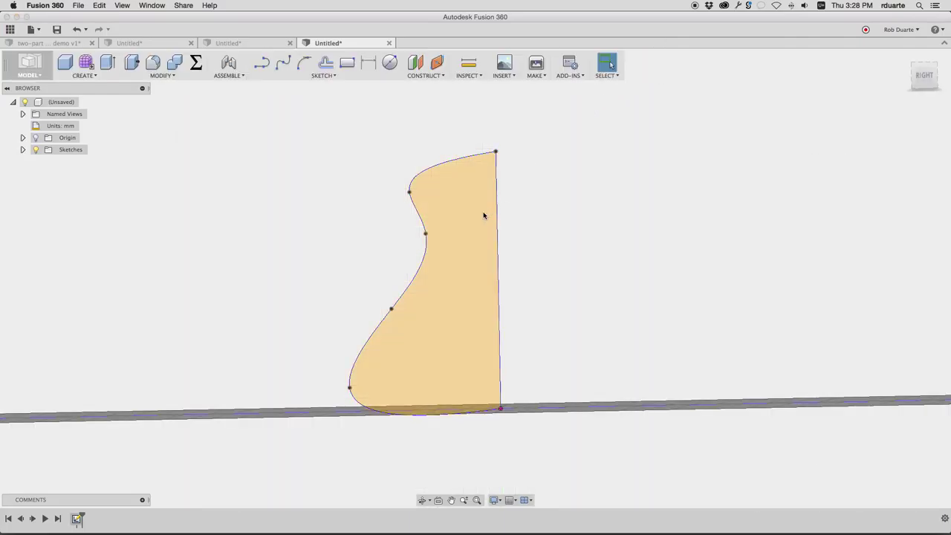
- Revolve the closed profile 360 degrees about its straight edge as a new body
middle_click_drag(484, 212, 467, 236, "shift")
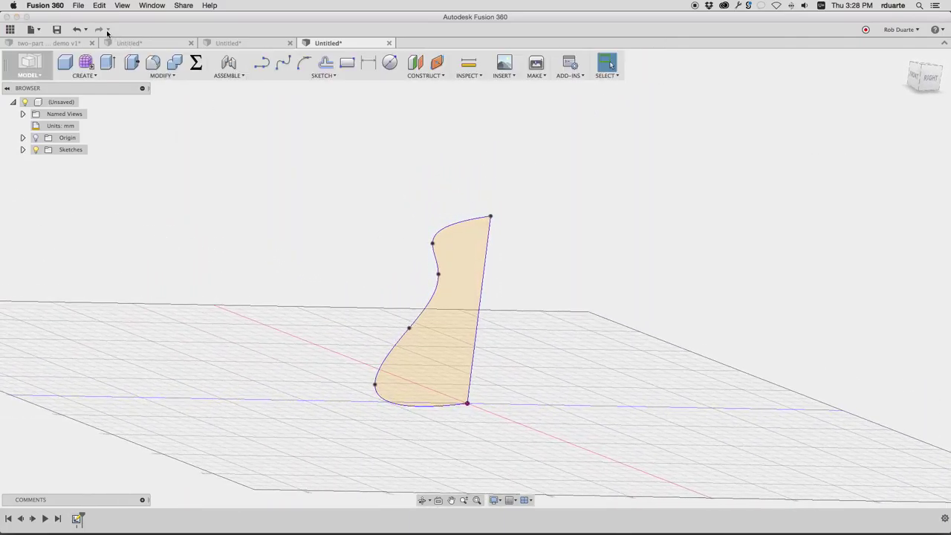
left_click(86, 76)
left_click(87, 159)
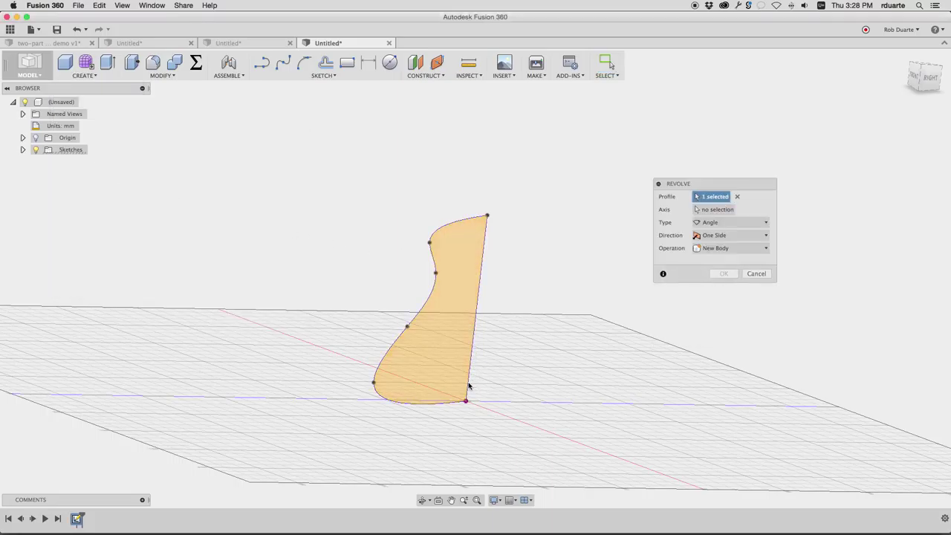
left_click(713, 209)
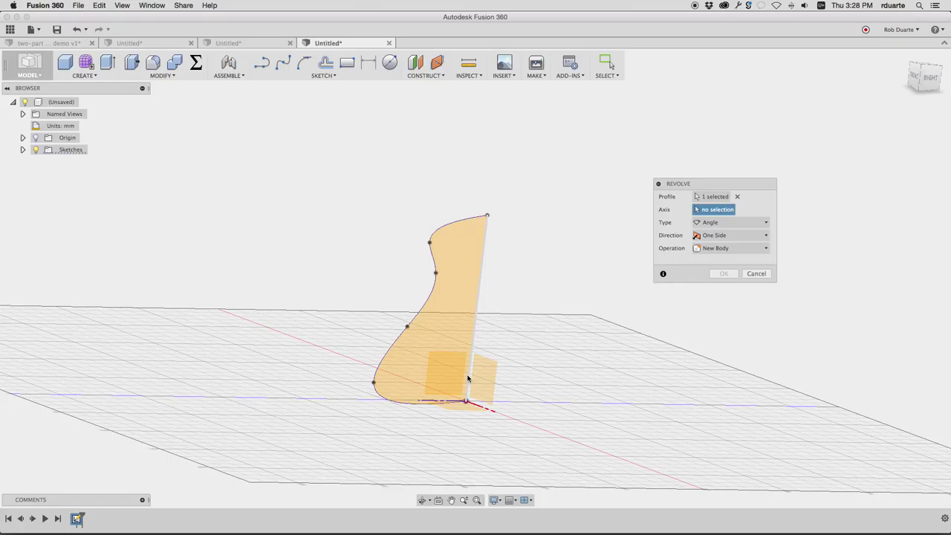
left_click(470, 378)
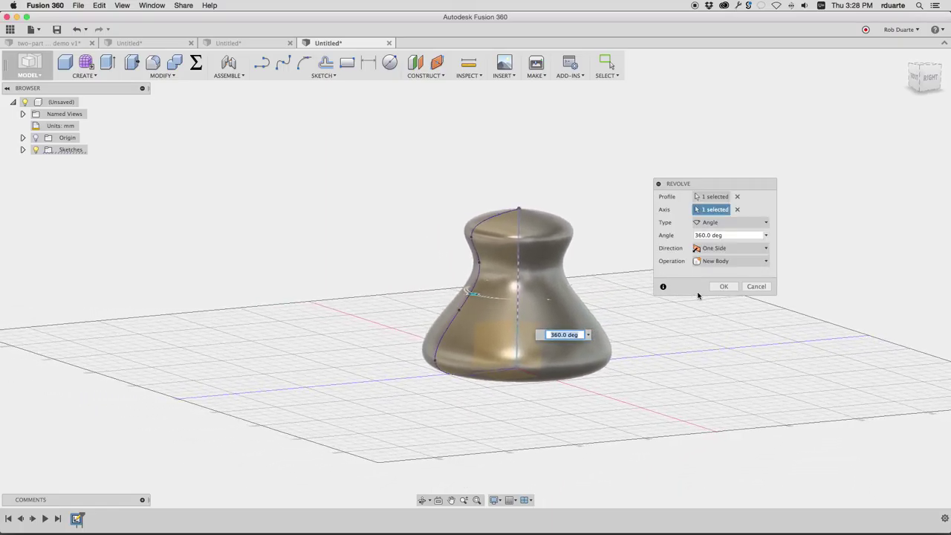
left_click(718, 287)
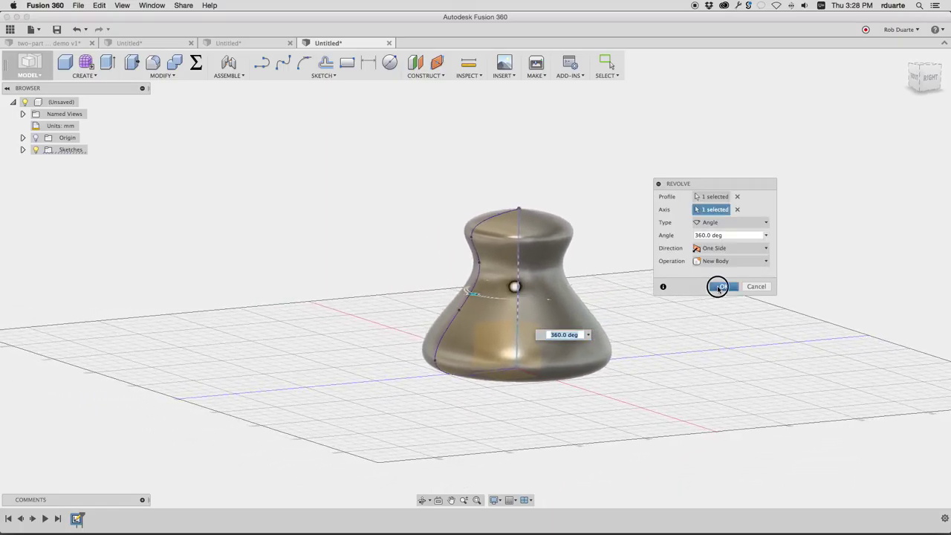
- Examine the revolved body's top, side and underside, paying attention to the surfaces where the spline meets the axis
middle_click_drag(668, 291, 586, 297, "shift")
scroll(585, 297, "down", 5, "shift")
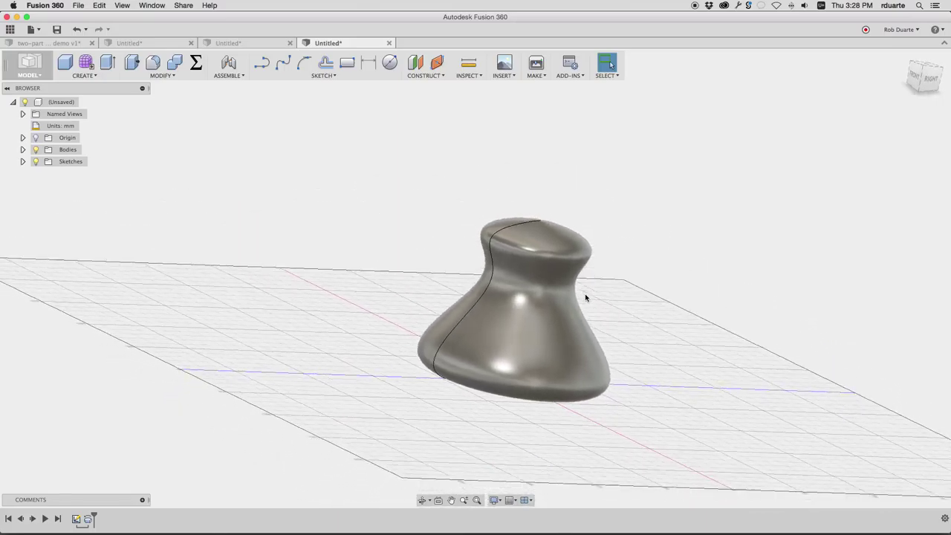
scroll(585, 297, "up", 6, "shift")
scroll(585, 297, "down", 4, "shift")
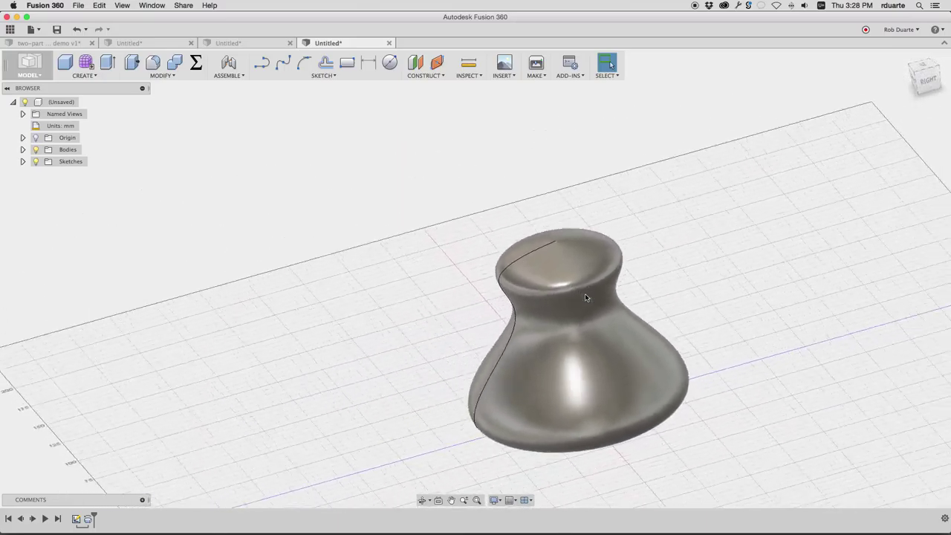
scroll(586, 297, "up", 5, "shift")
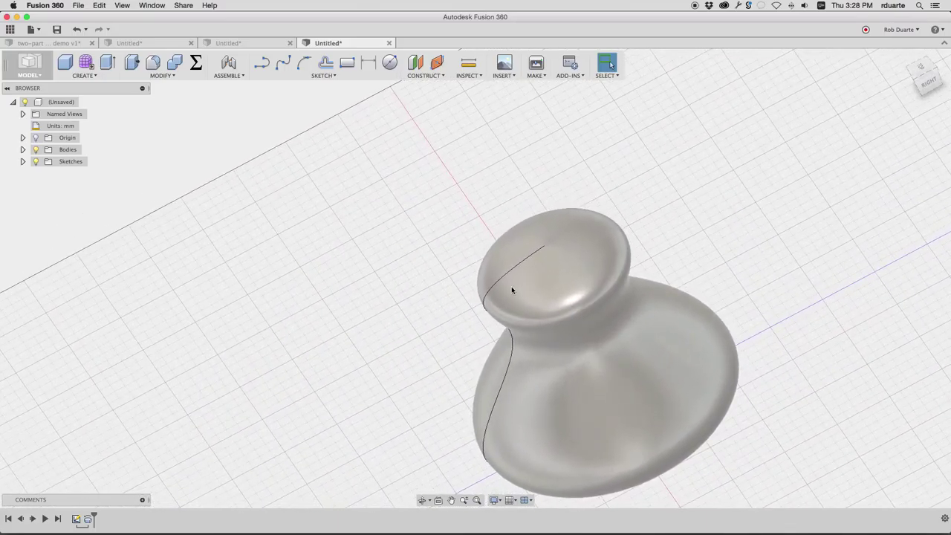
scroll(624, 248, "down", 4, "shift")
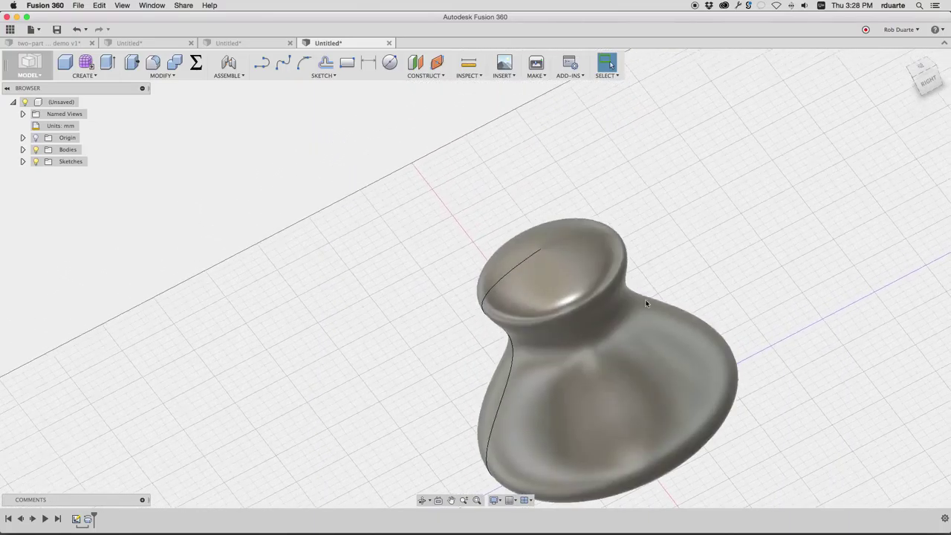
scroll(523, 311, "left", 3, "shift")
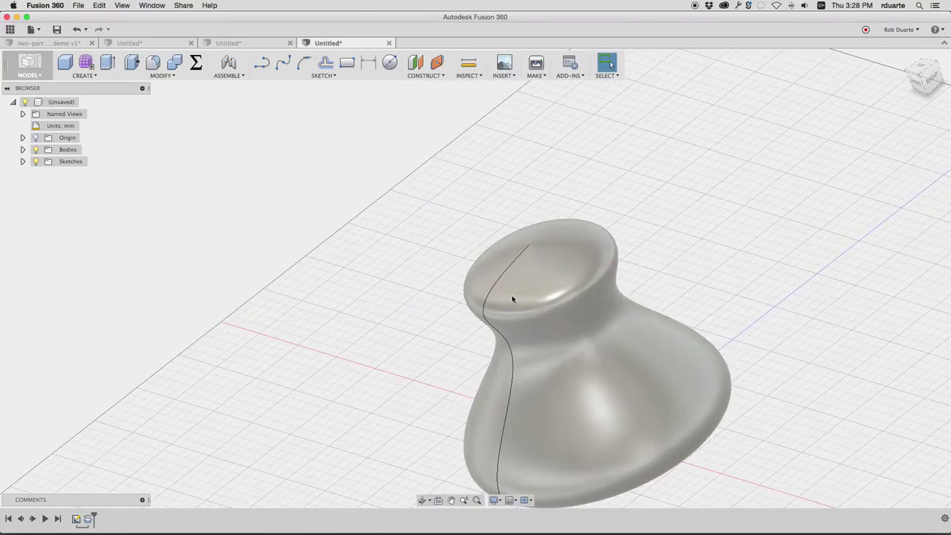
scroll(556, 336, "down", 6, "shift")
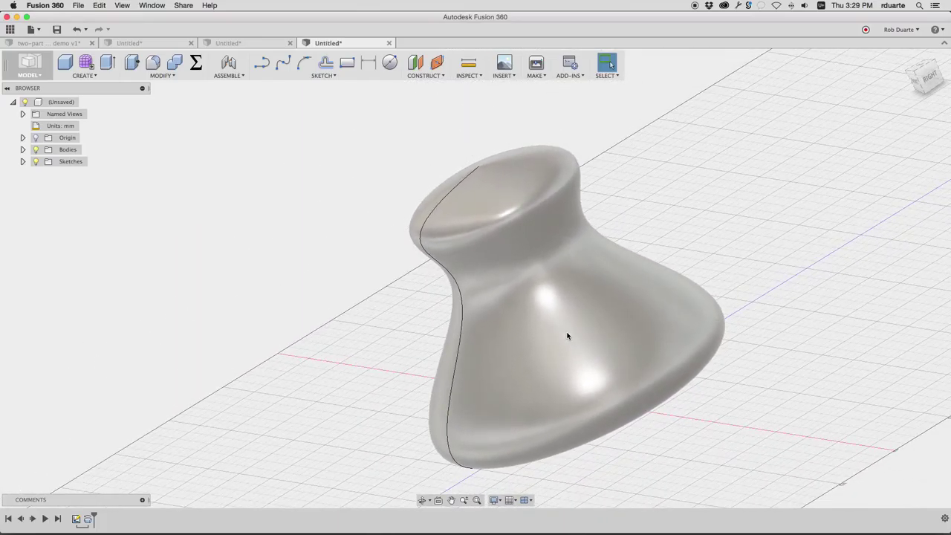
scroll(567, 337, "up", 6, "shift")
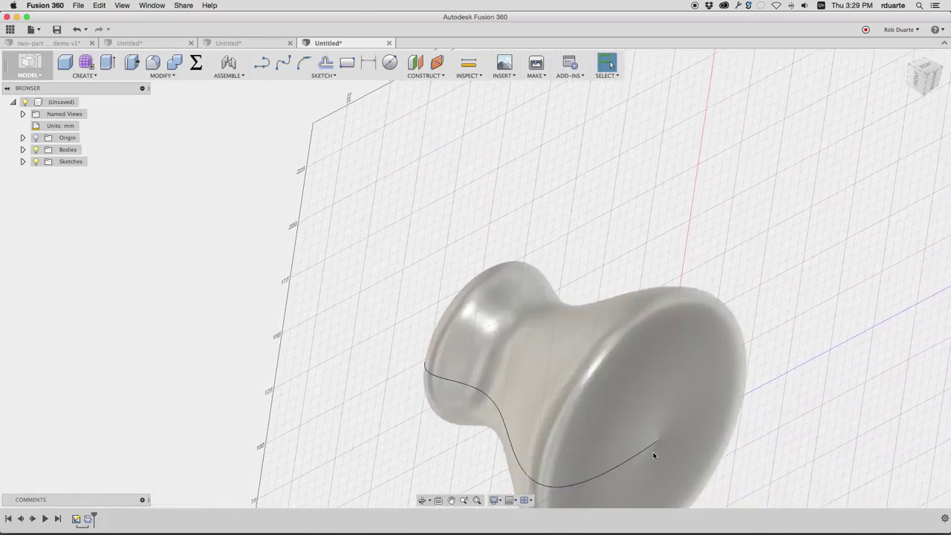
scroll(658, 438, "left", 1, "shift")
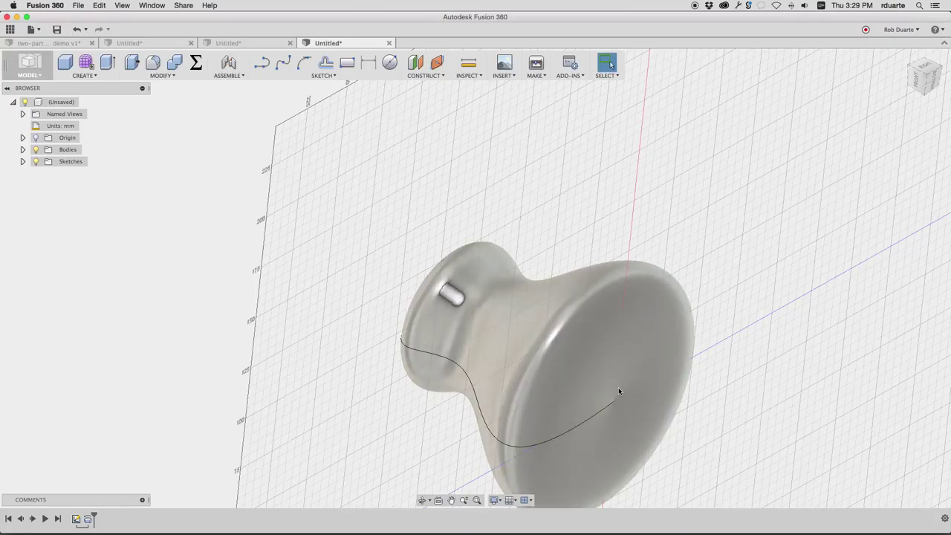
scroll(618, 391, "right", 1, "shift")
scroll(434, 346, "down", 2)
middle_click_drag(648, 389, 305, 91, "shift")
scroll(305, 88, "up", 8, "shift")
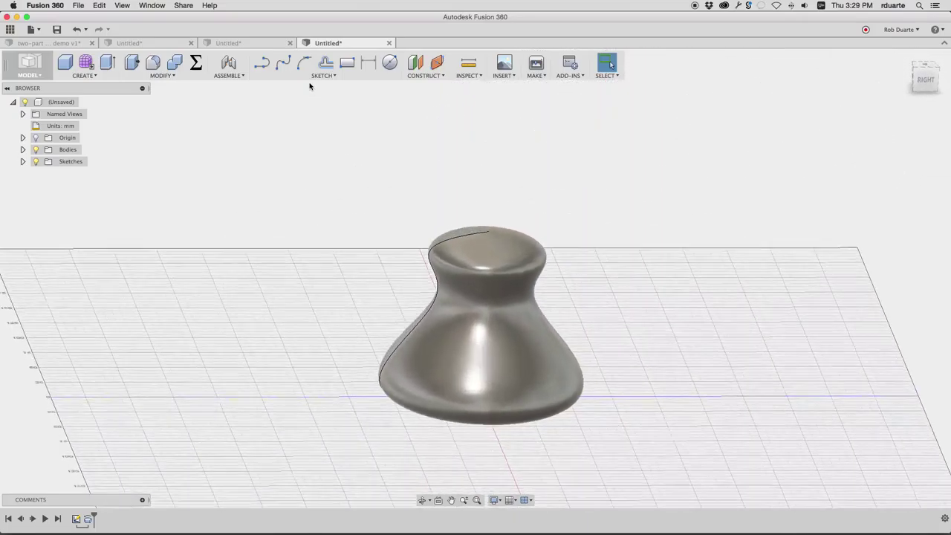
scroll(310, 86, "up", 3, "shift")
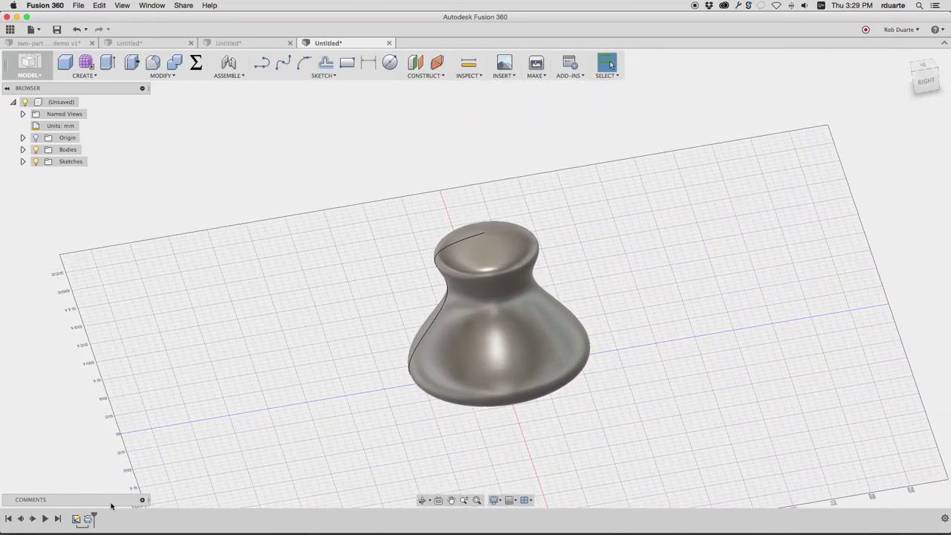
- Edit the profile sketch and draw a horizontal line from the spline's upper endpoint outward over the profile, perpendicular to the axis line
right_click(75, 520)
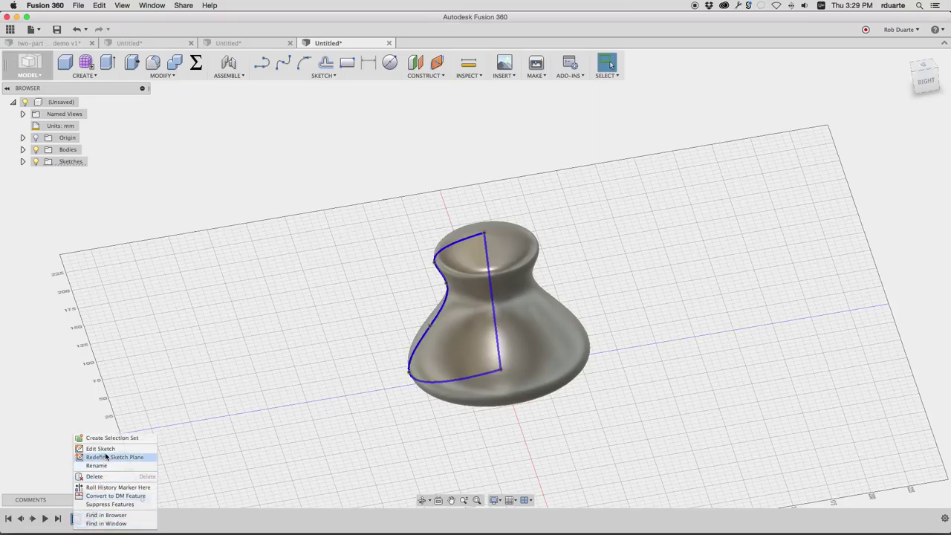
left_click(126, 447)
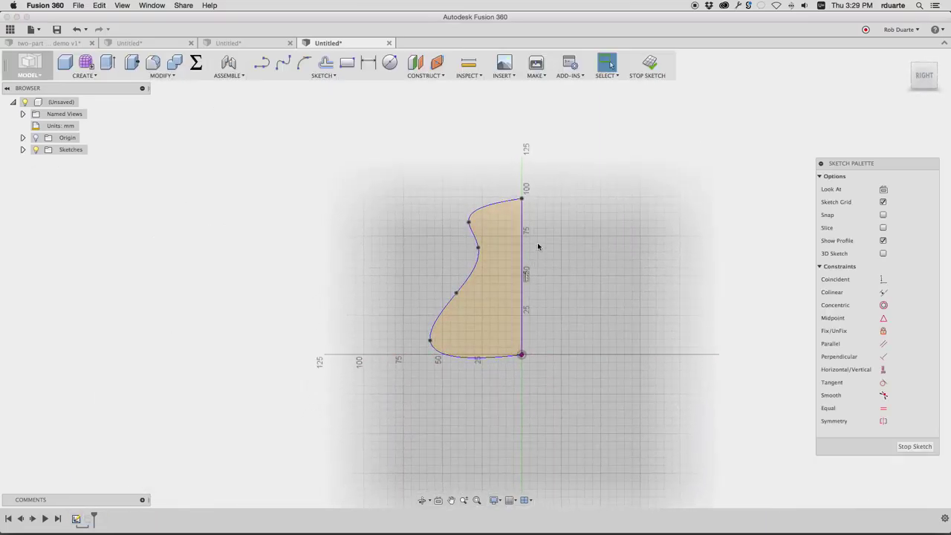
left_click(263, 59)
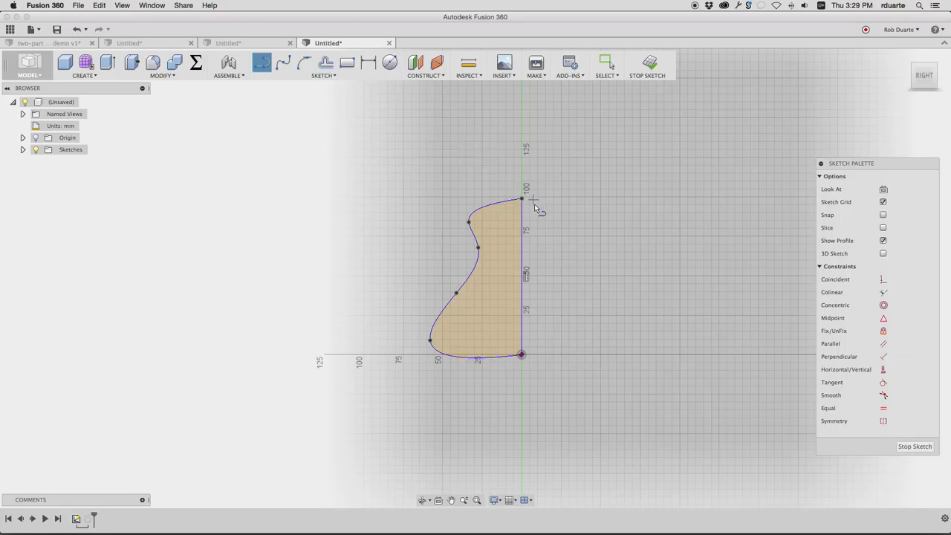
left_click(522, 199)
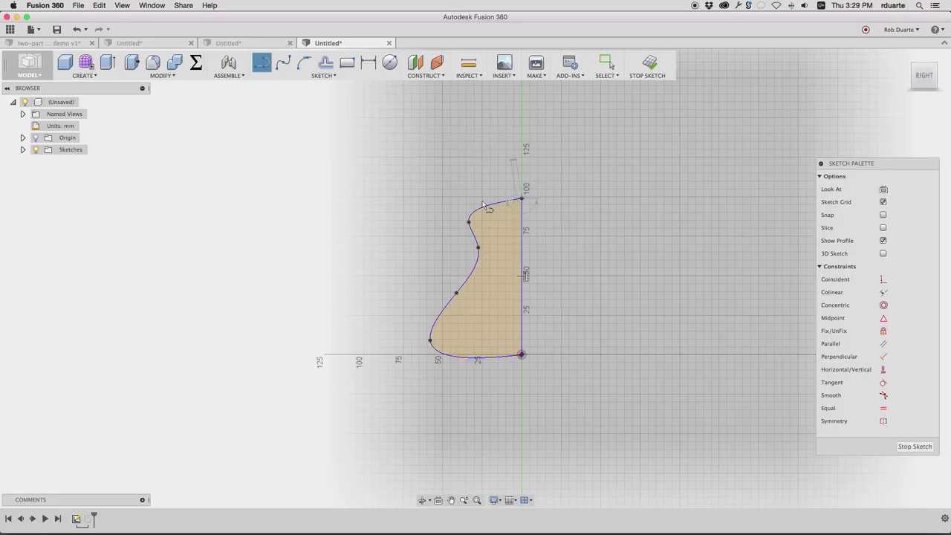
left_click(432, 199)
key("Escape")
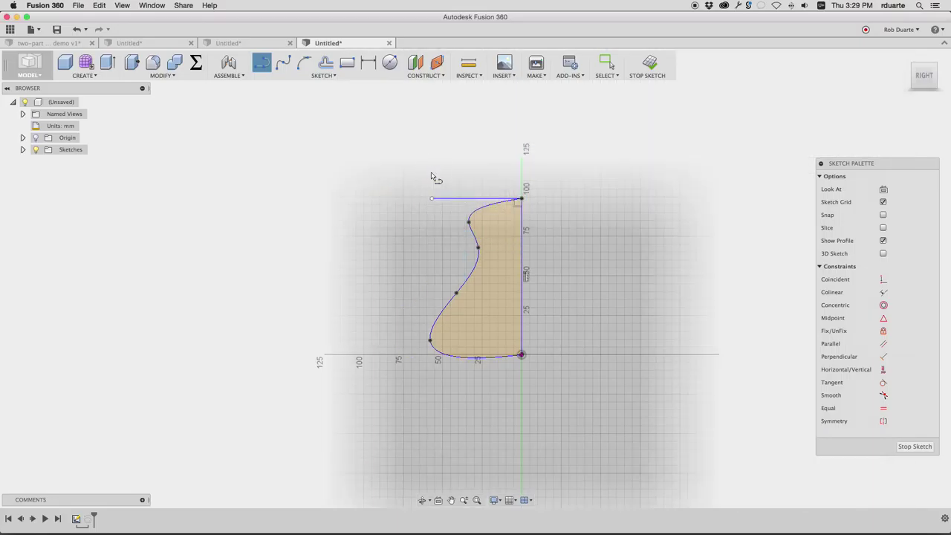
- Draw a horizontal line about 81 mm long from the origin, extending outward past the profile's base
scroll(430, 172, "up", 3)
scroll(431, 172, "down", 2)
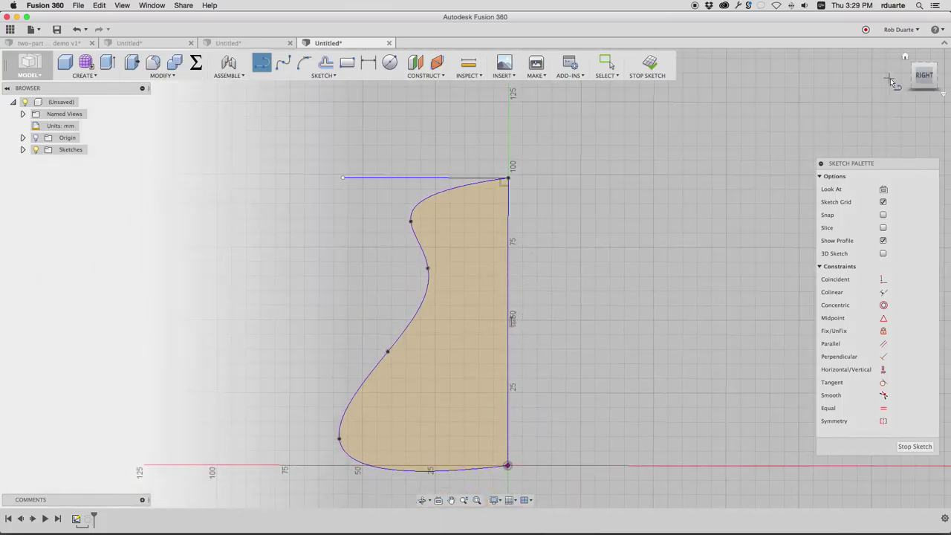
left_click(926, 78)
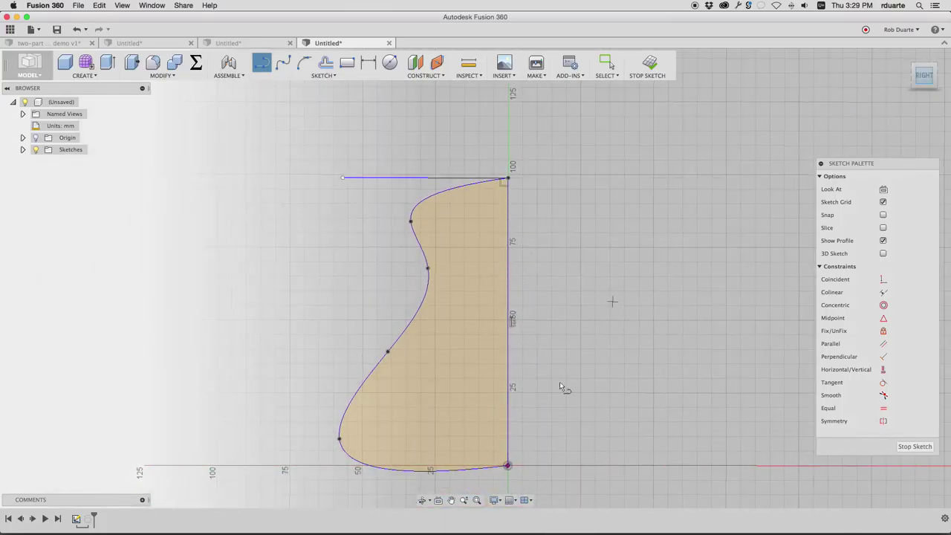
left_click(508, 465)
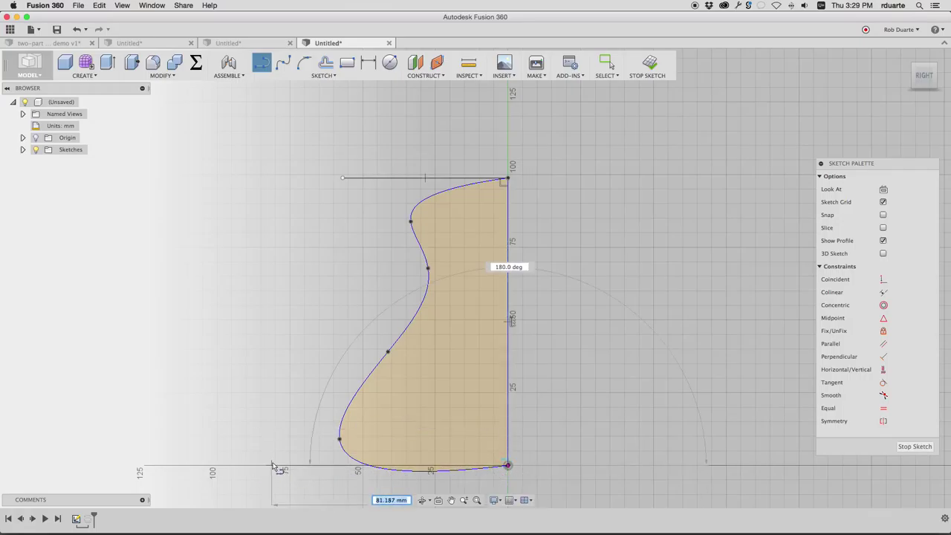
left_click(273, 465)
key("Escape")
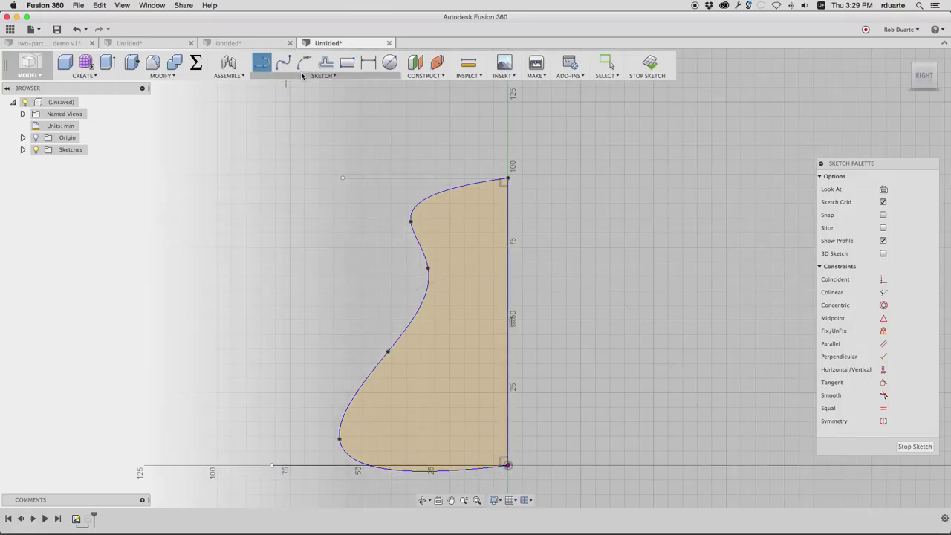
- Convert the two horizontal guide lines at the spline's upper and lower ends into construction lines
key("Escape")
left_click(384, 179)
right_click(384, 179)
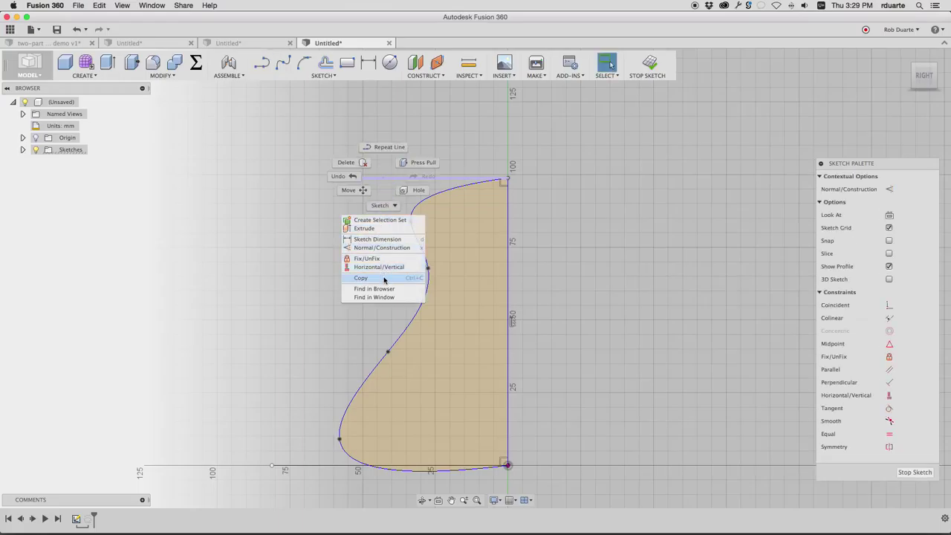
left_click(418, 255)
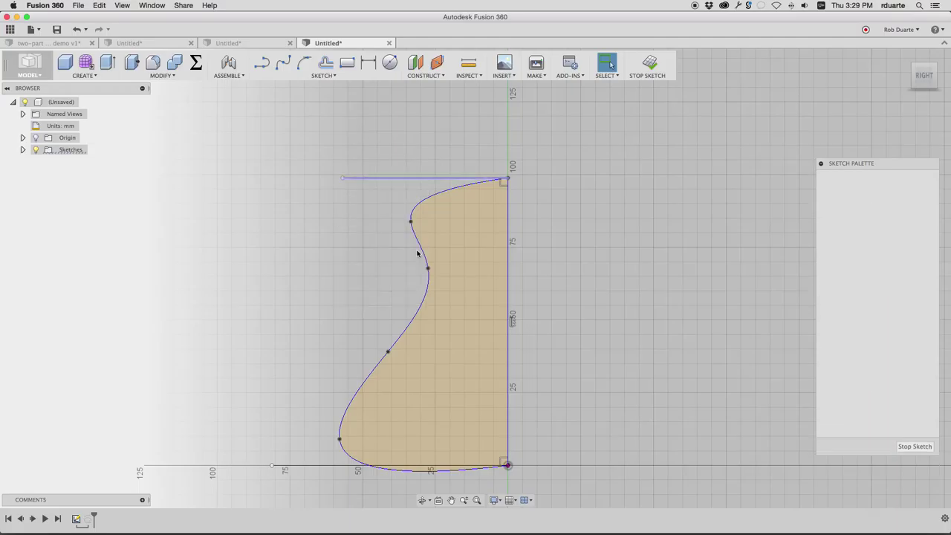
left_click(324, 469)
key("x")
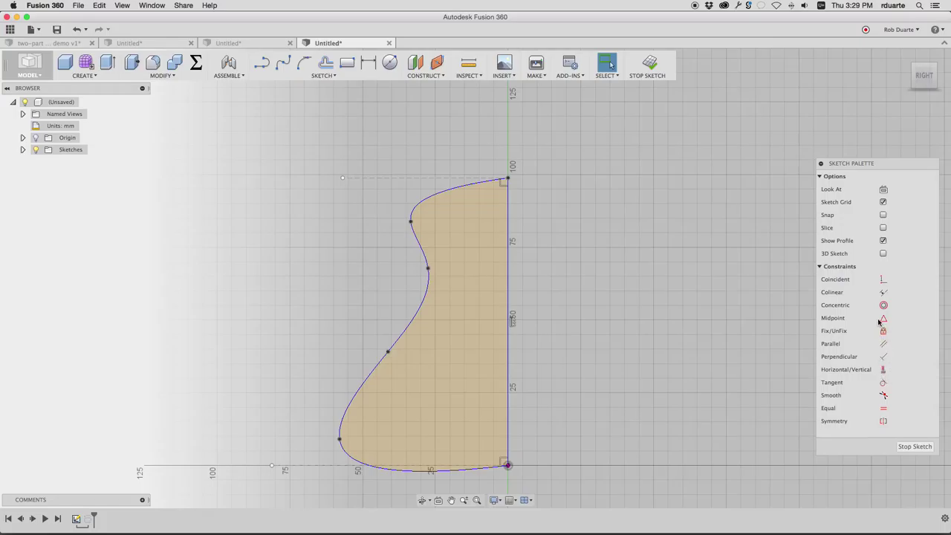
- Constrain the spline tangent to the horizontal construction lines at both its upper and lower ends
left_click(883, 381)
left_click(455, 189)
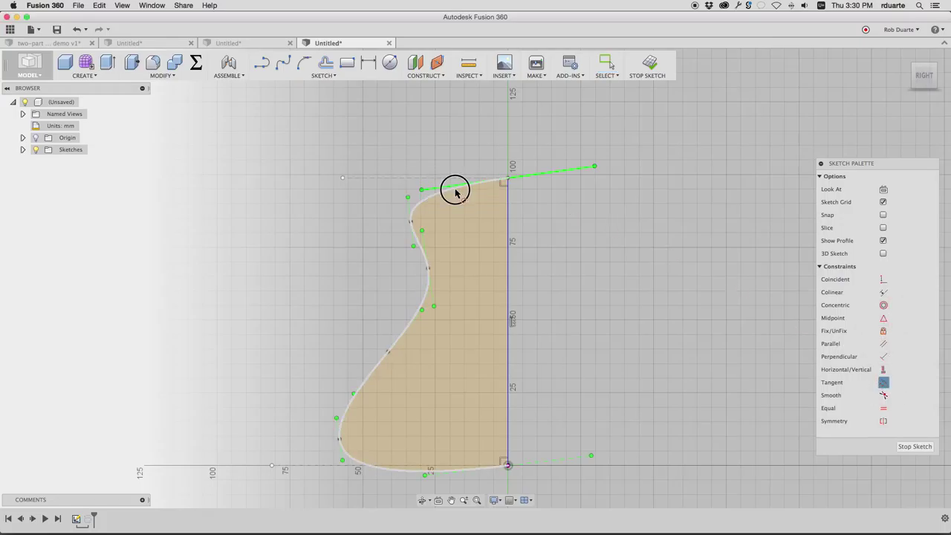
left_click(456, 179)
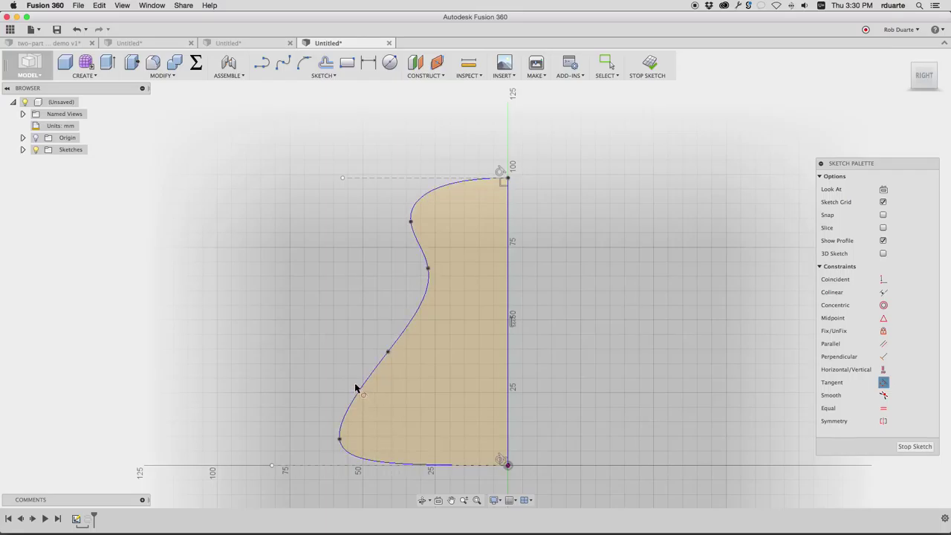
key("Escape")
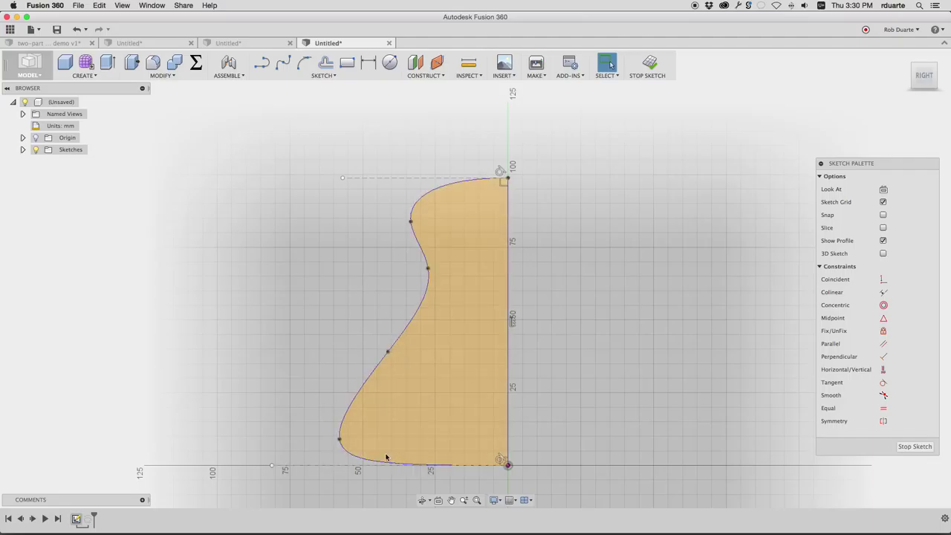
- Reshape the spline into a slimmer vase profile with a narrow neck by moving its four intermediate points inward and up, and finish the sketch
left_click_drag(340, 440, 377, 405)
left_click_drag(388, 351, 450, 297)
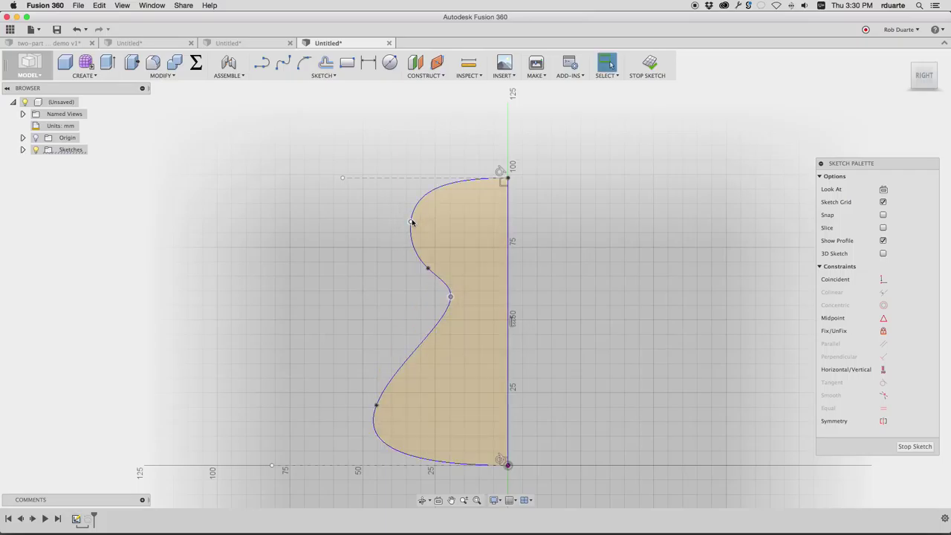
left_click_drag(412, 222, 450, 207)
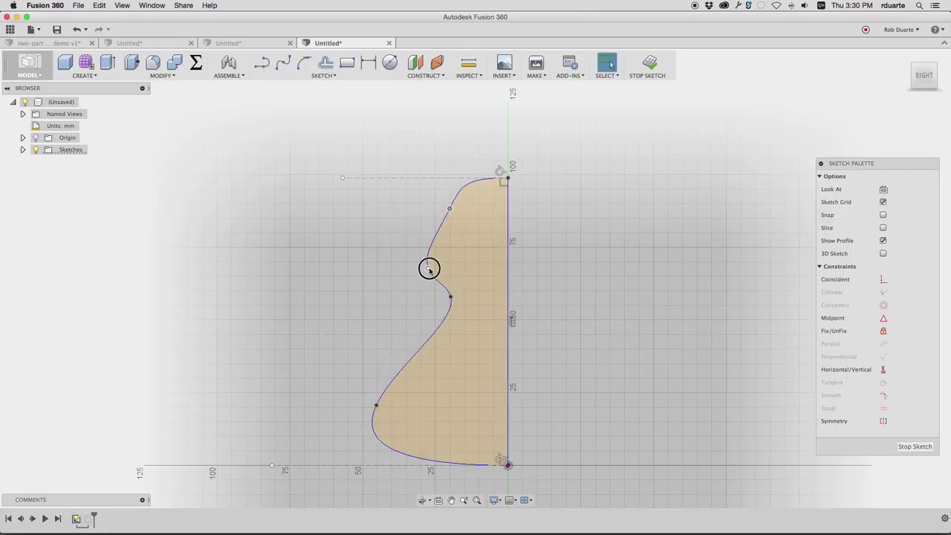
left_click_drag(428, 268, 465, 242)
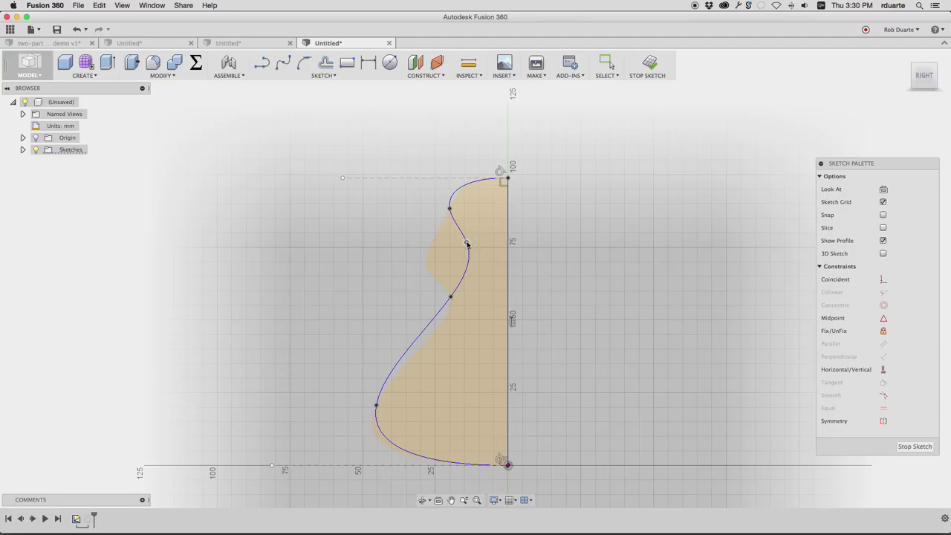
left_click_drag(377, 403, 400, 347)
left_click(917, 449)
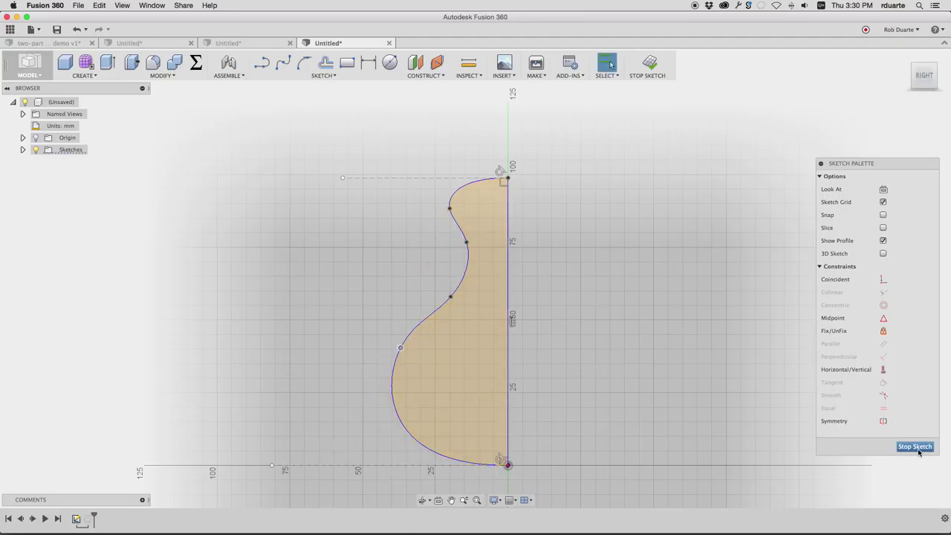
left_click(918, 449)
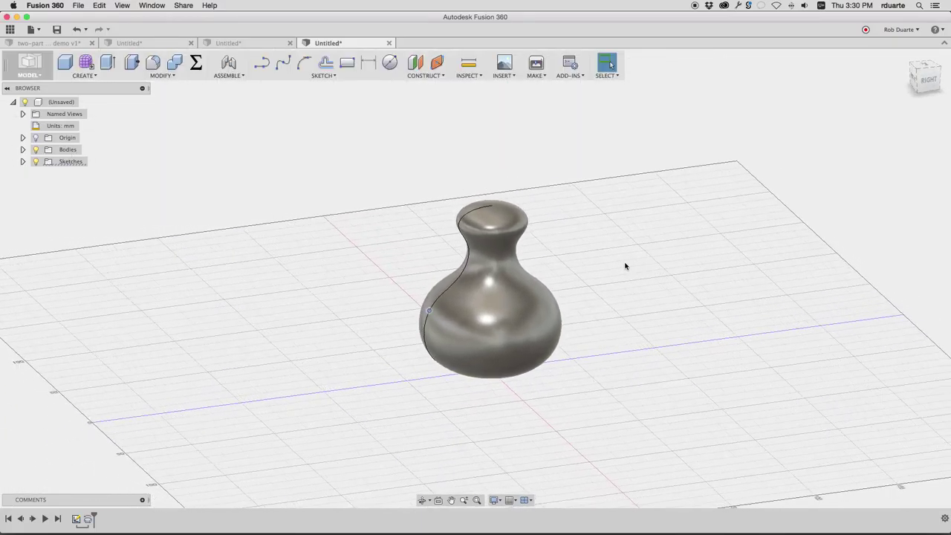
- Split the revolved body into two halves, using the vertical origin plane through the profile sketch as the splitting tool
left_click(164, 76)
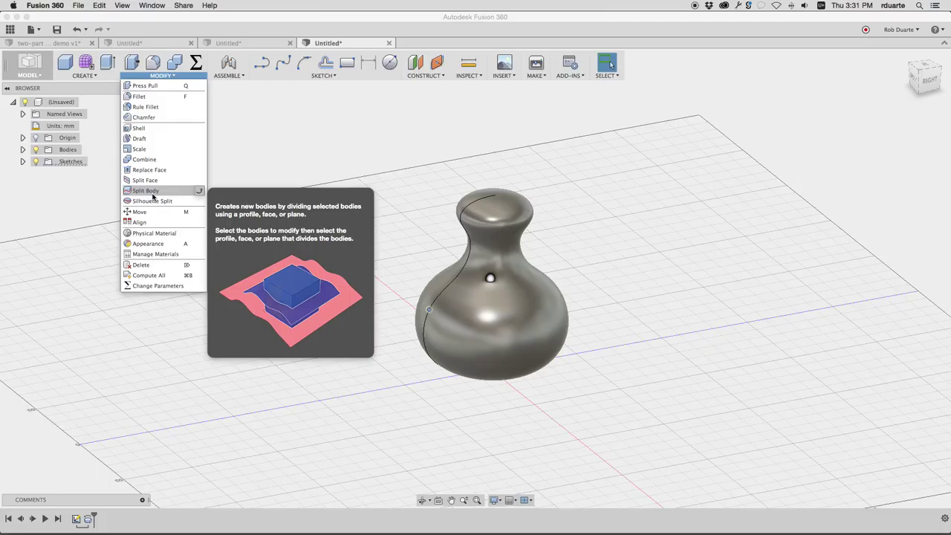
left_click(155, 192)
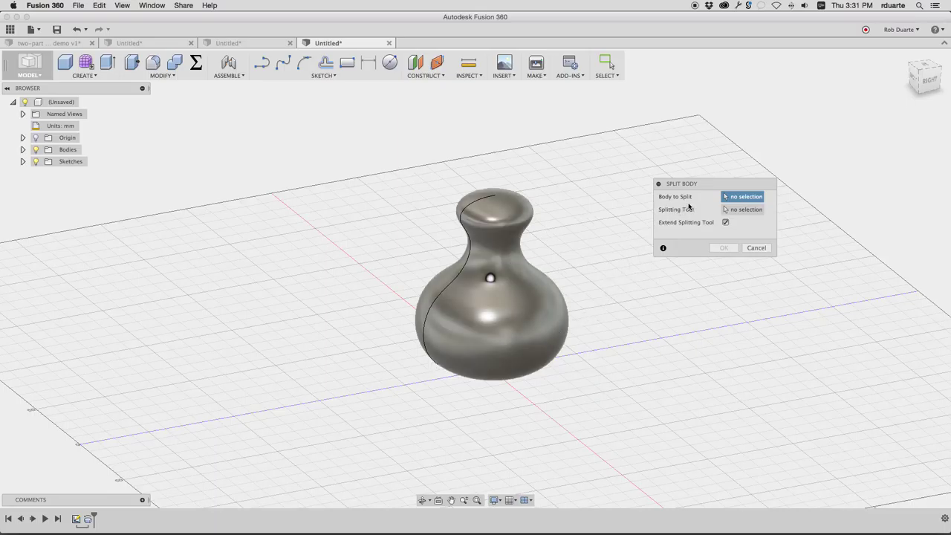
left_click(502, 289)
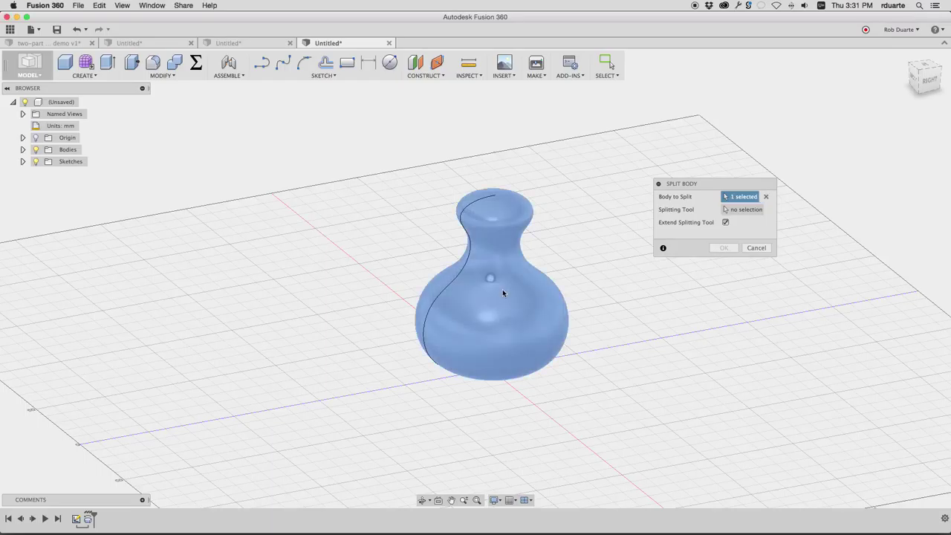
left_click(743, 210)
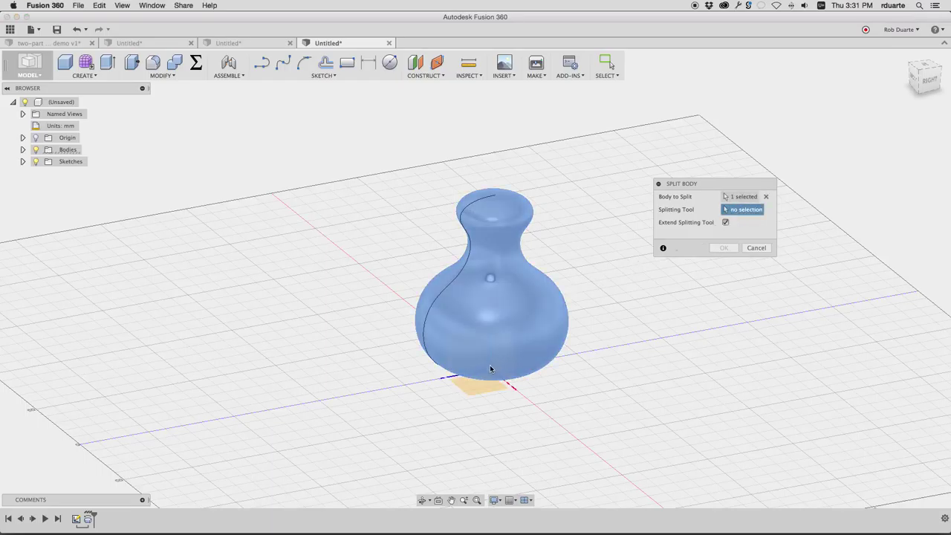
middle_click_drag(468, 358, 458, 366, "shift")
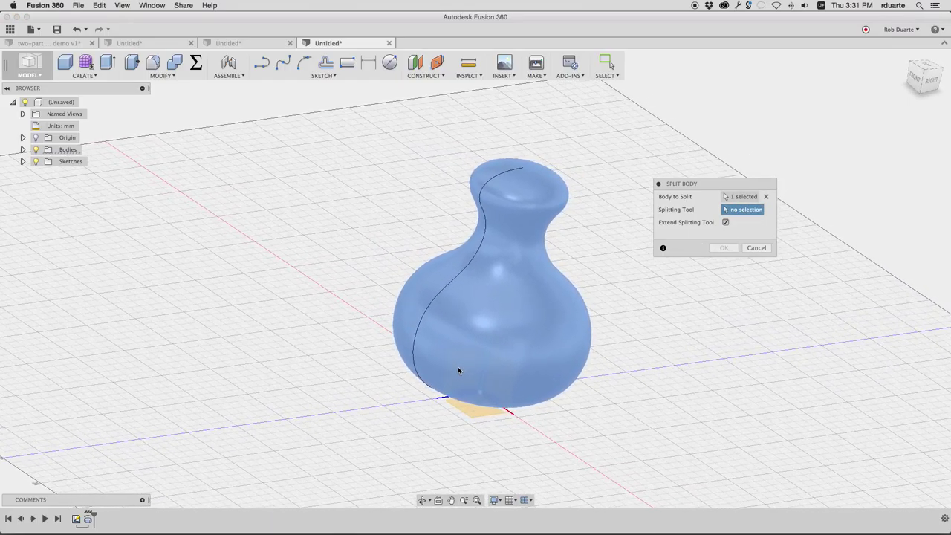
left_click_drag(457, 366, 474, 402)
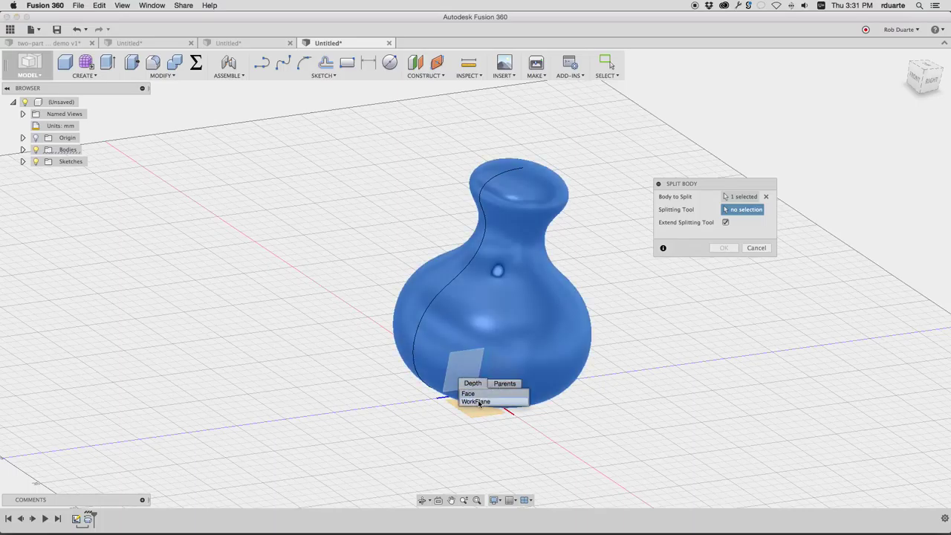
left_click(478, 401)
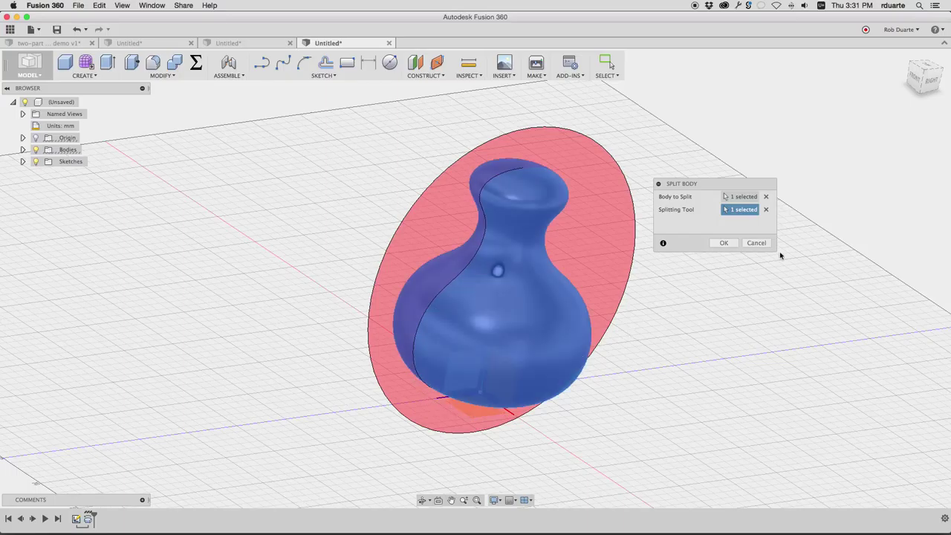
left_click(726, 243)
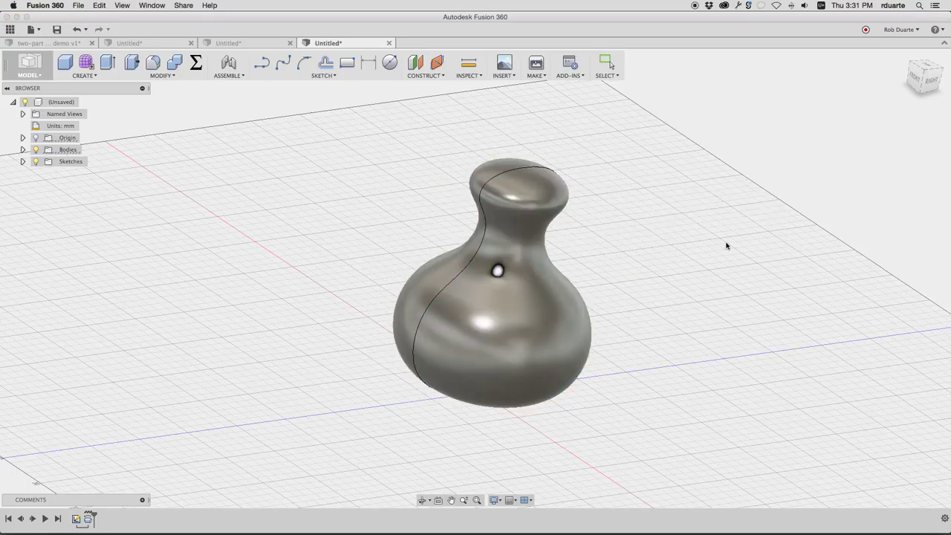
- Examine the two split halves separately, showing only Body1 first and only Body2 second
left_click(23, 150)
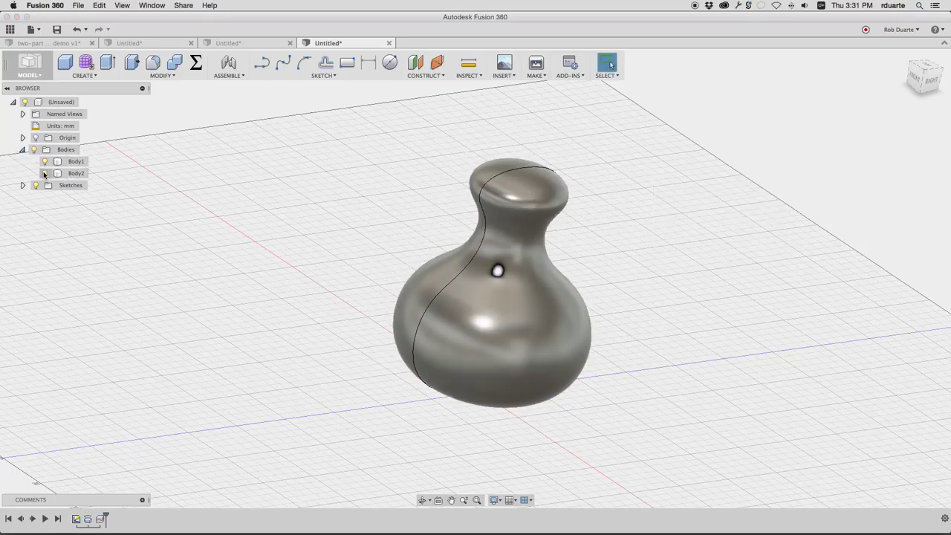
left_click(44, 173)
middle_click_drag(172, 190, 416, 321, "shift")
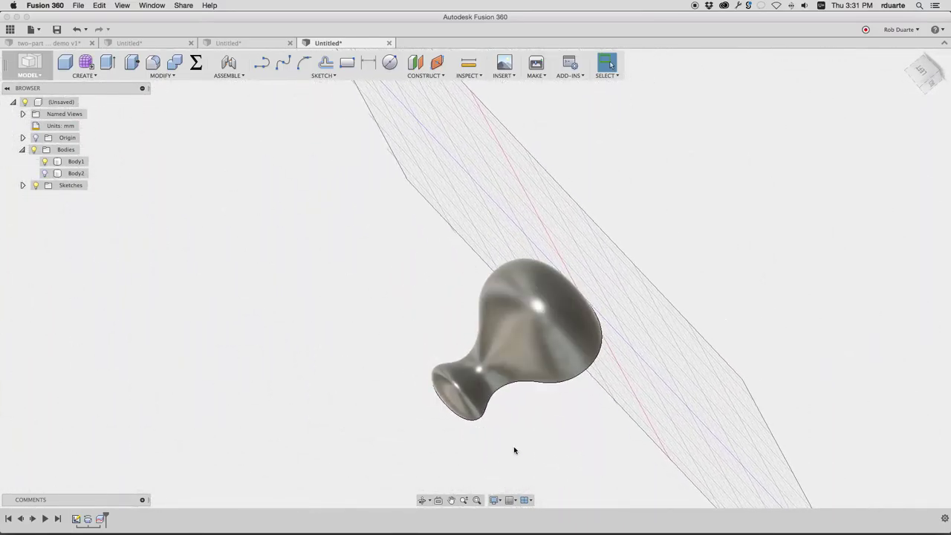
middle_click_drag(544, 254, 55, 170, "shift")
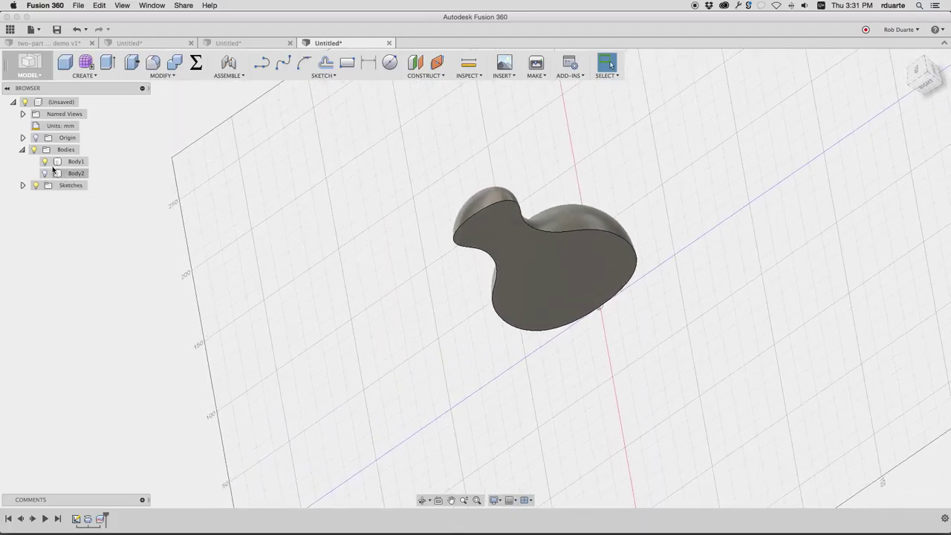
left_click(45, 163)
left_click(44, 173)
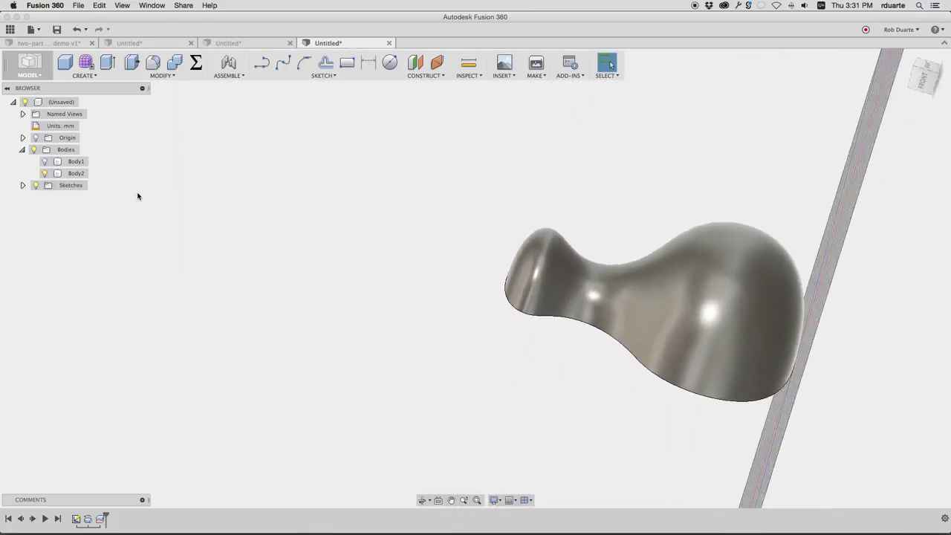
middle_click_drag(165, 191, 267, 47, "shift")
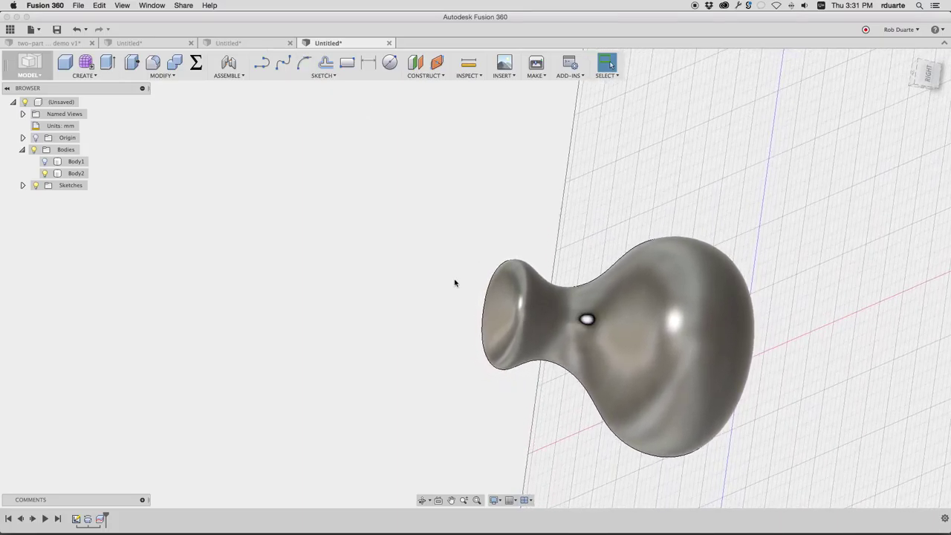
left_click(681, 333)
- Switch to the open untitled design containing the arched block with the row of conical recesses
left_click(170, 45)
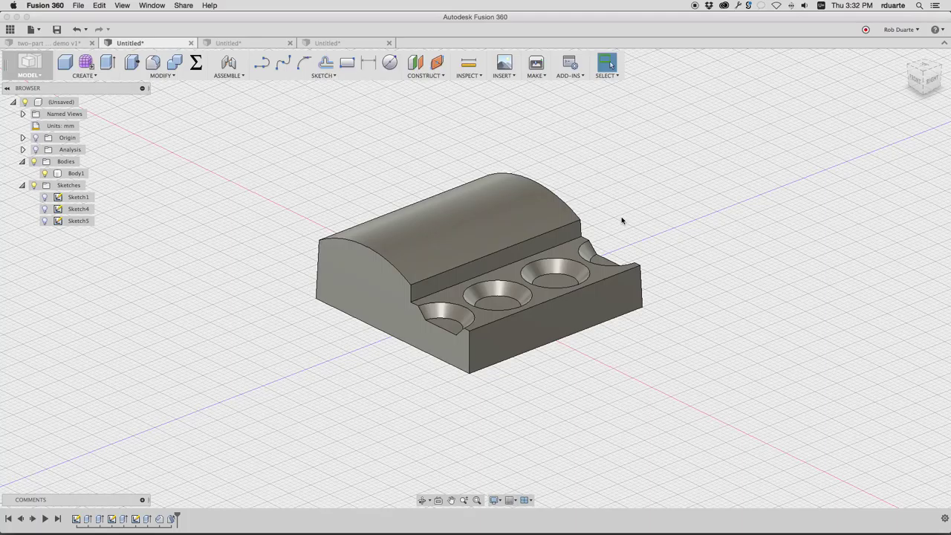
scroll(622, 220, "up", 2, "shift")
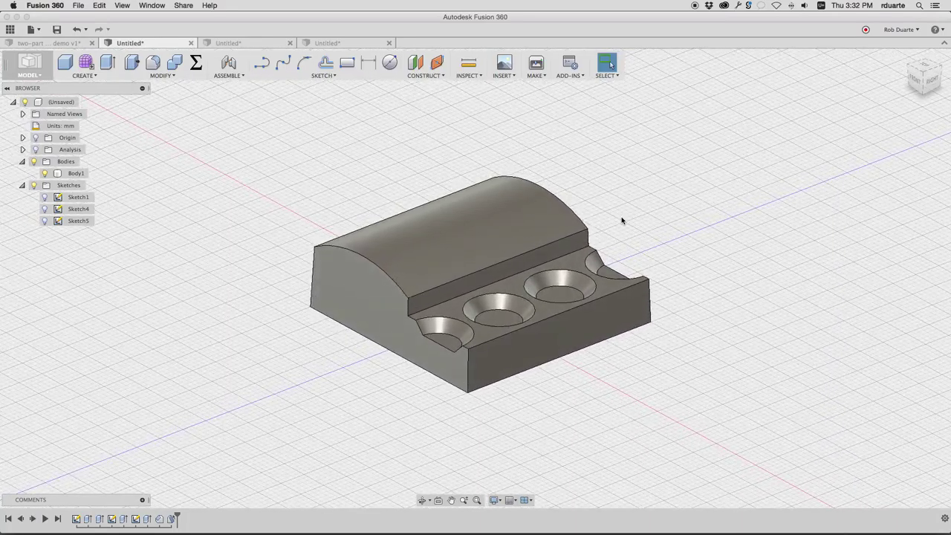
scroll(622, 220, "up", 2)
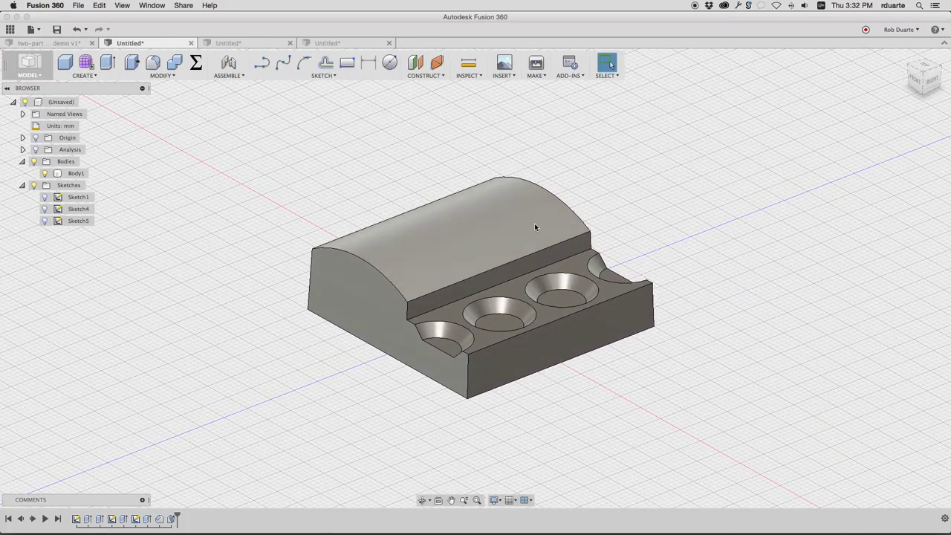
scroll(531, 227, "down", 1, "shift")
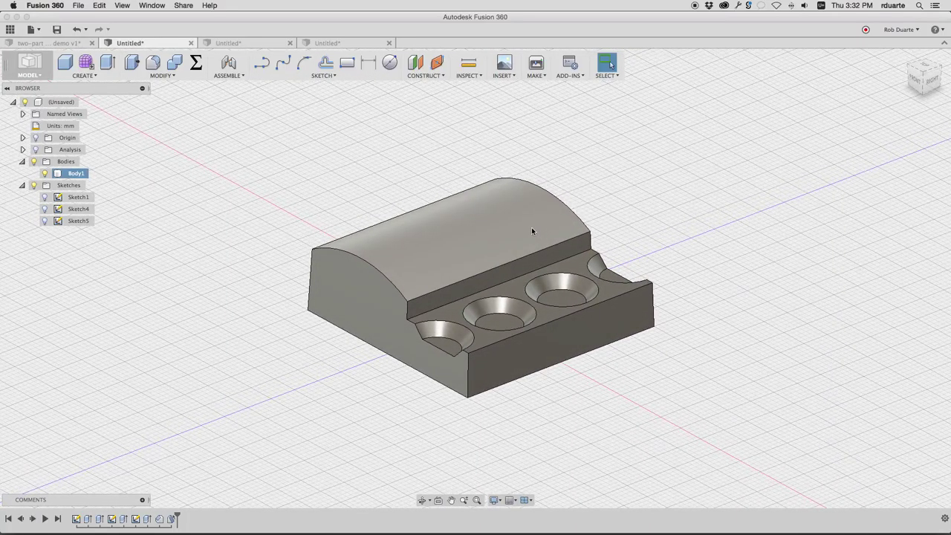
- Mirror the arched block as a body across its flat underside face and inspect the two joined halves
left_click(168, 77)
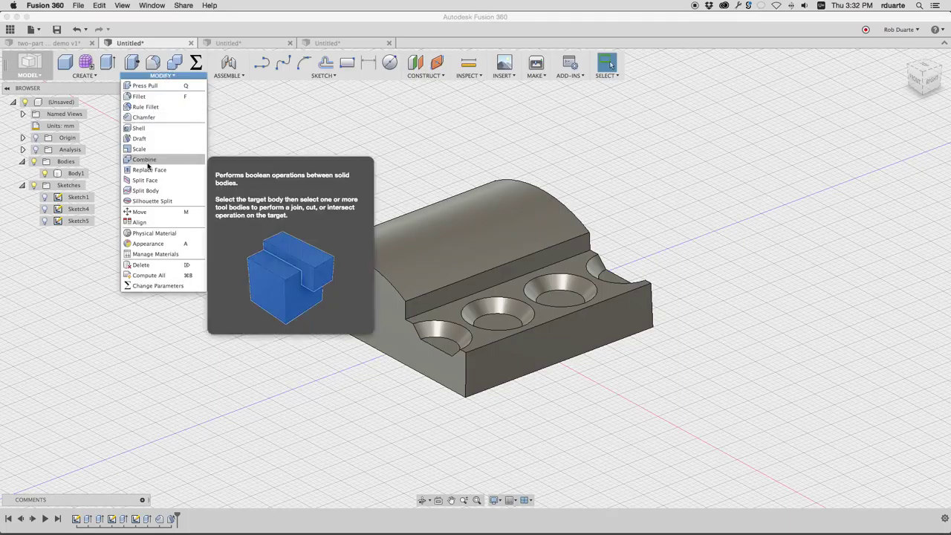
left_click(84, 75)
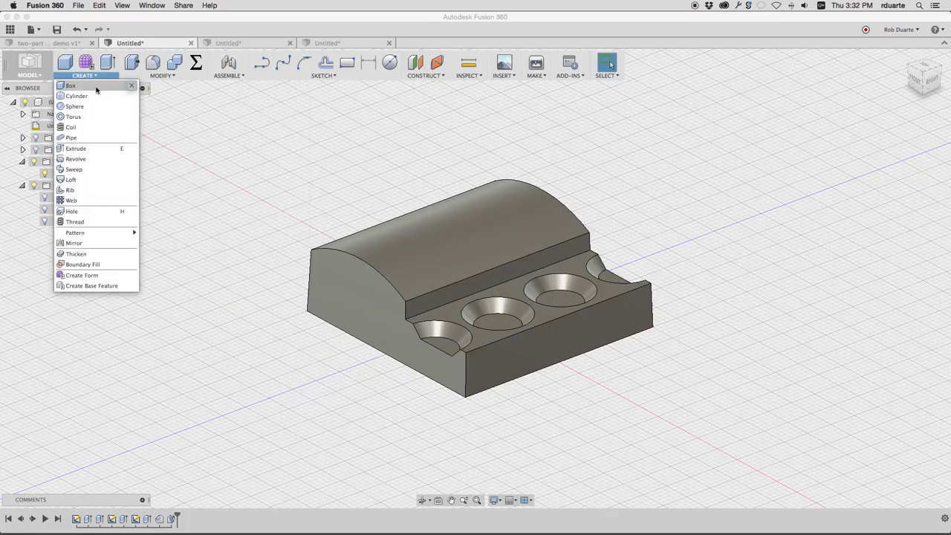
left_click(98, 243)
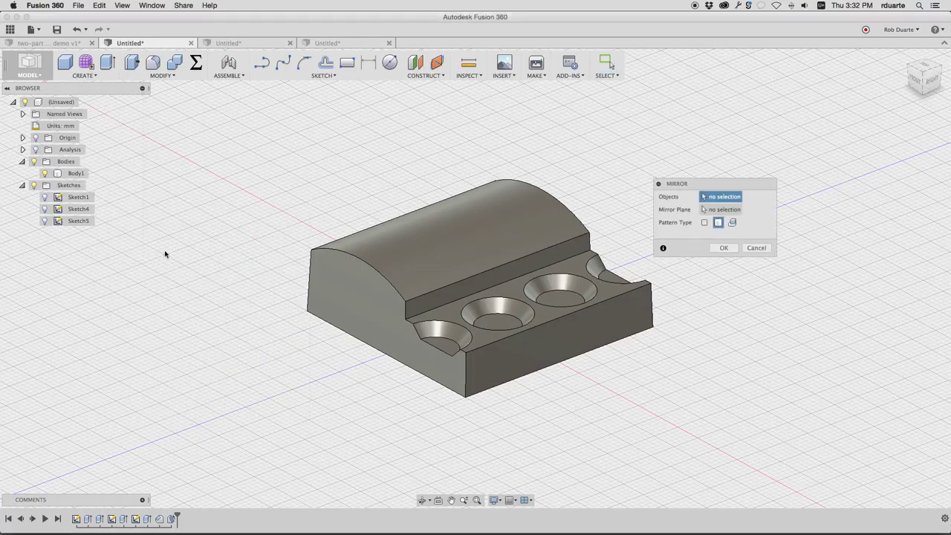
left_click(522, 227)
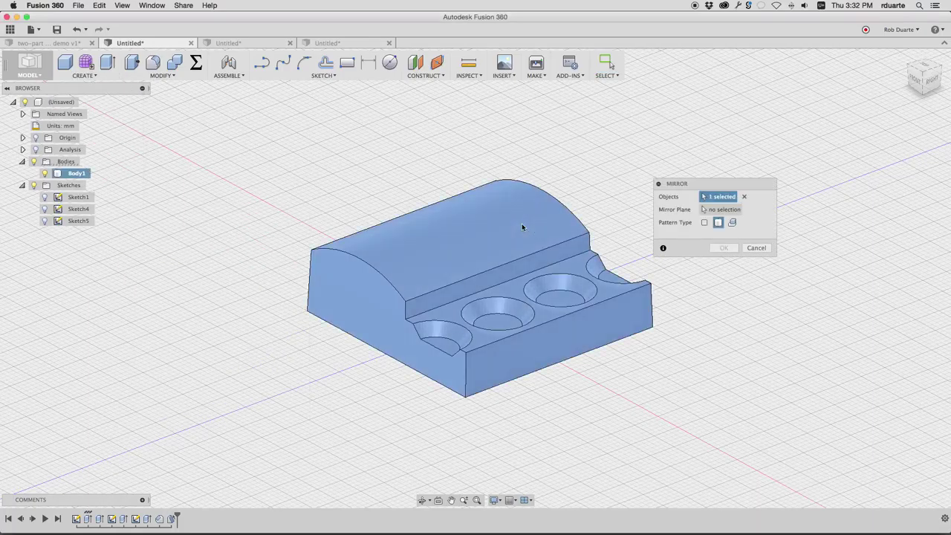
middle_click_drag(522, 227, 535, 275, "shift")
scroll(535, 275, "up", 3)
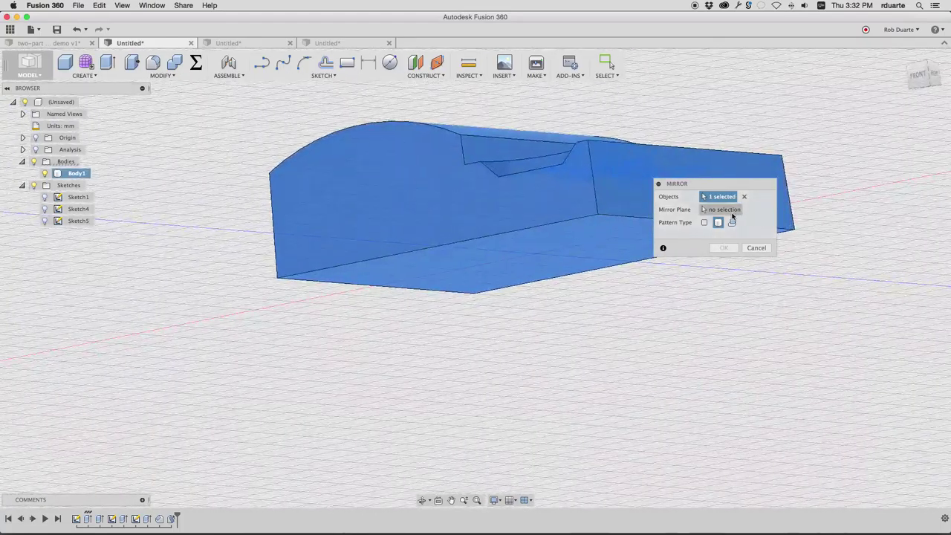
left_click(730, 212)
left_click(599, 232)
middle_click_drag(599, 231, 710, 245, "shift")
left_click(723, 248)
scroll(722, 250, "down", 5, "shift")
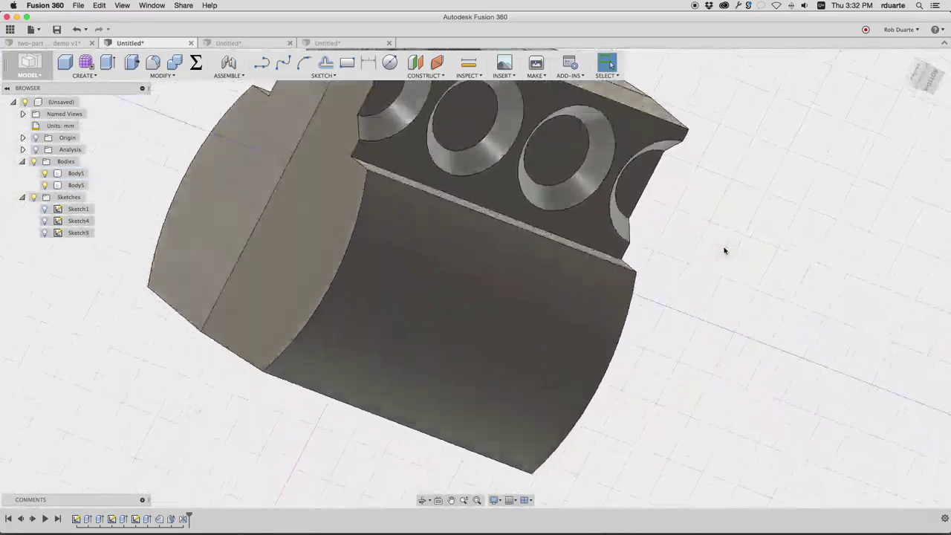
scroll(723, 250, "up", 5, "shift")
scroll(724, 249, "down", 5, "shift")
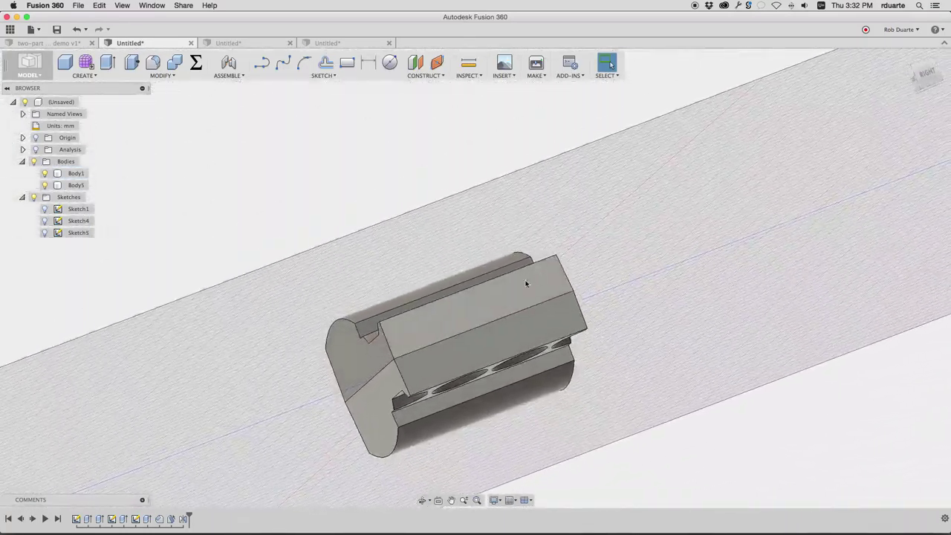
- Combine Body1 and its mirrored half Body5 into one body with the Join operation, and check that they act as one
scroll(526, 282, "up", 2, "shift")
scroll(411, 327, "up", 2)
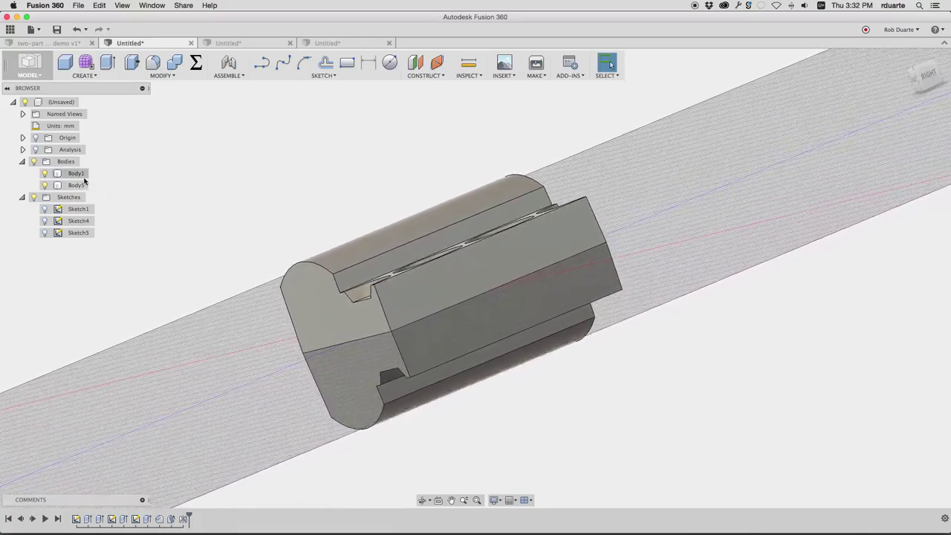
left_click(75, 185)
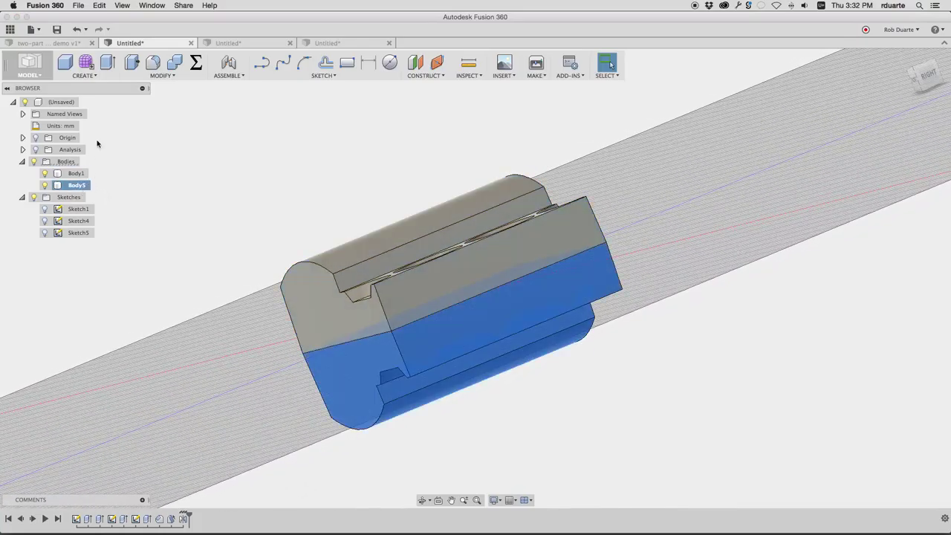
left_click(76, 173, "shift")
left_click(170, 77)
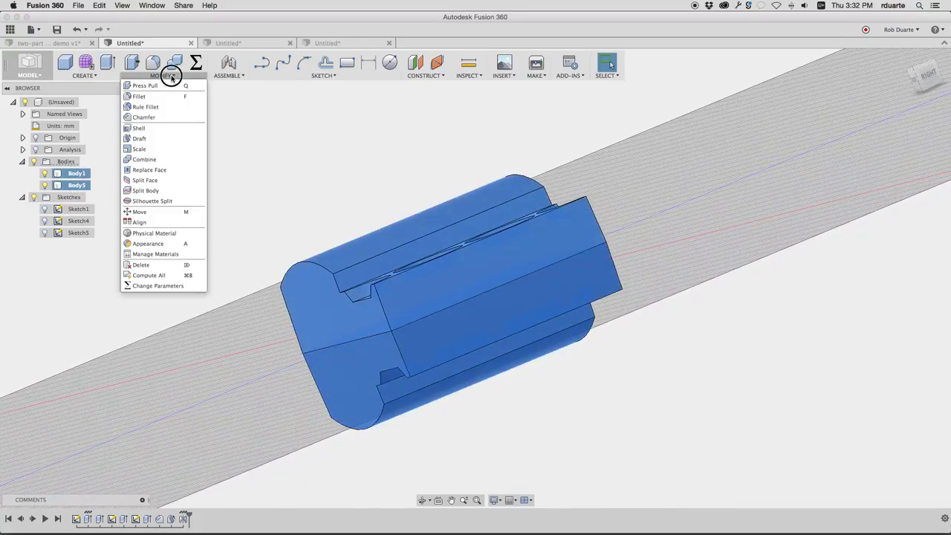
left_click(152, 159)
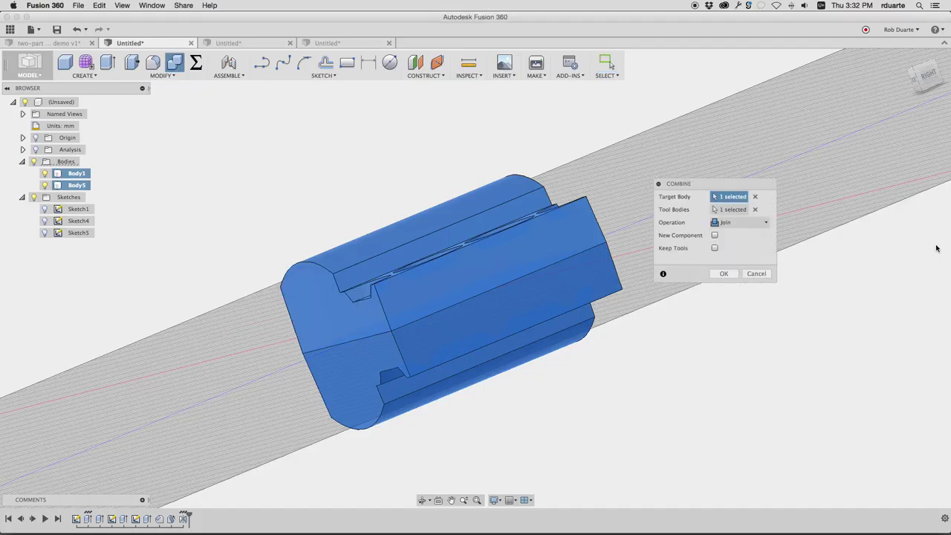
left_click(725, 274)
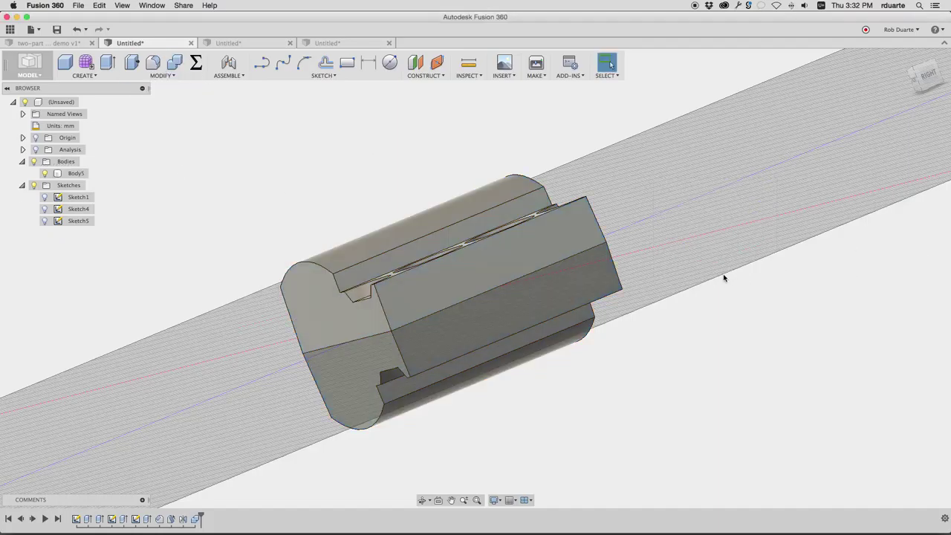
left_click(45, 173)
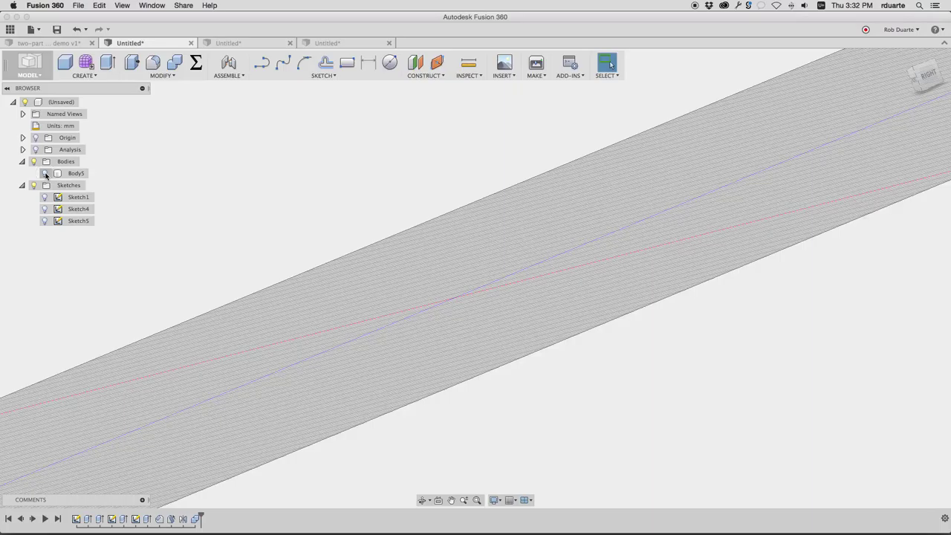
left_click(45, 173)
middle_click_drag(342, 353, 324, 252, "shift")
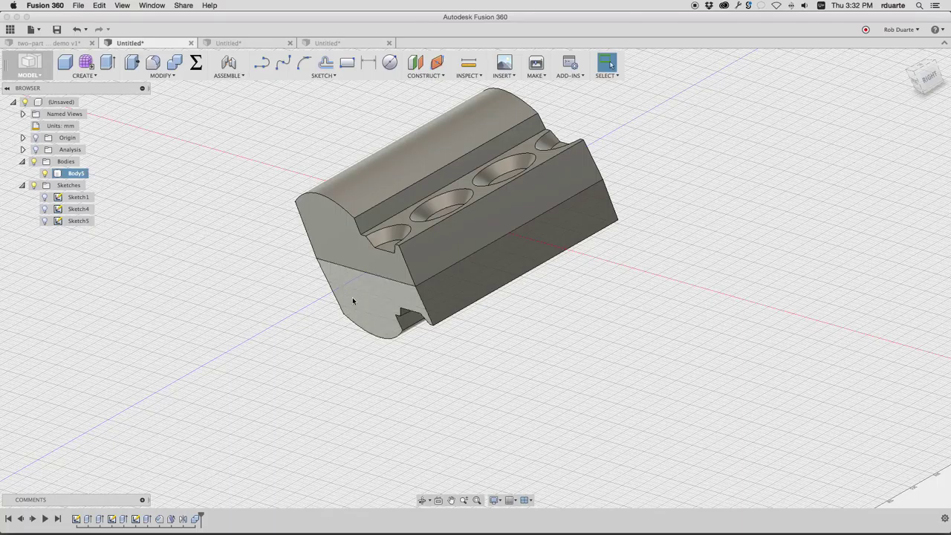
mouse_move(561, 211)
middle_mouse_down("shift")
mouse_move(562, 221)
mouse_move(215, 208)
middle_mouse_up("shift")
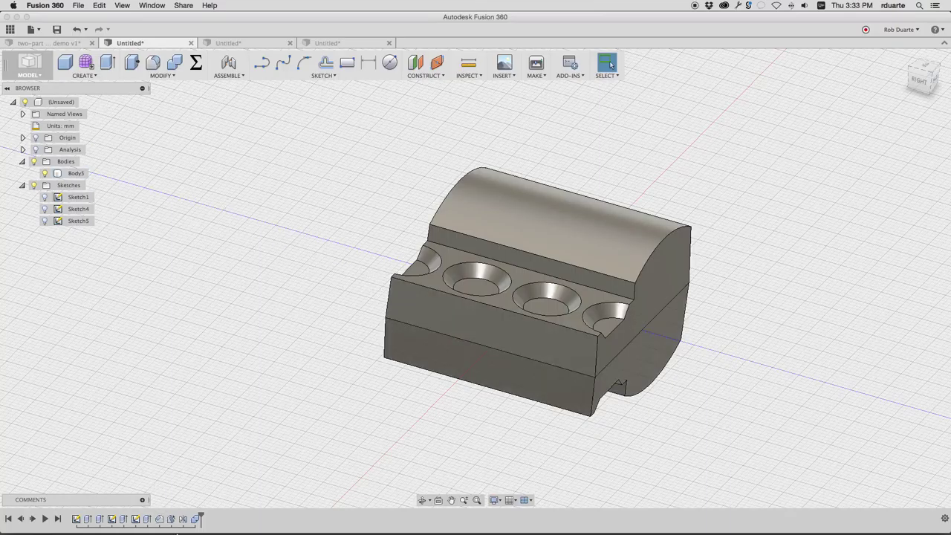
- Delete the Combine feature from the design history to separate the two mirrored halves
left_click(190, 514)
left_click(195, 519)
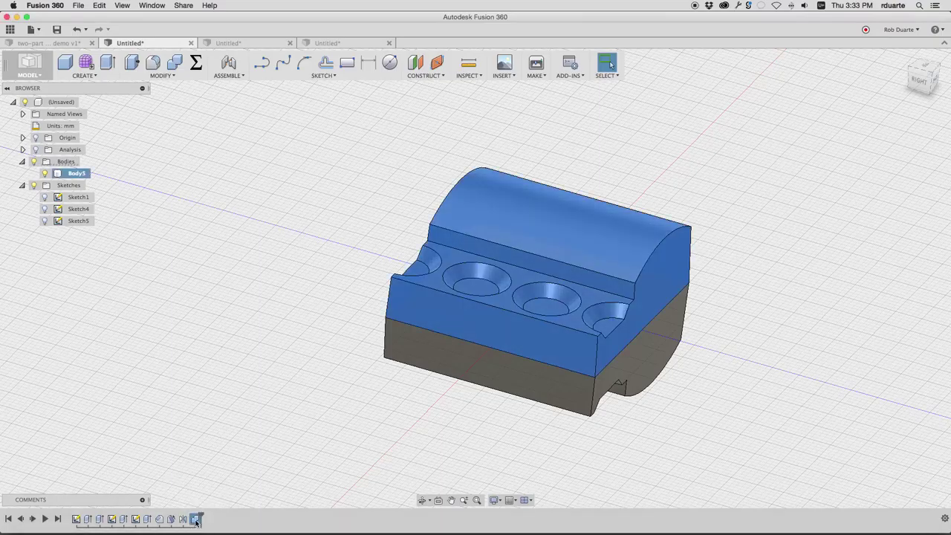
key("Delete")
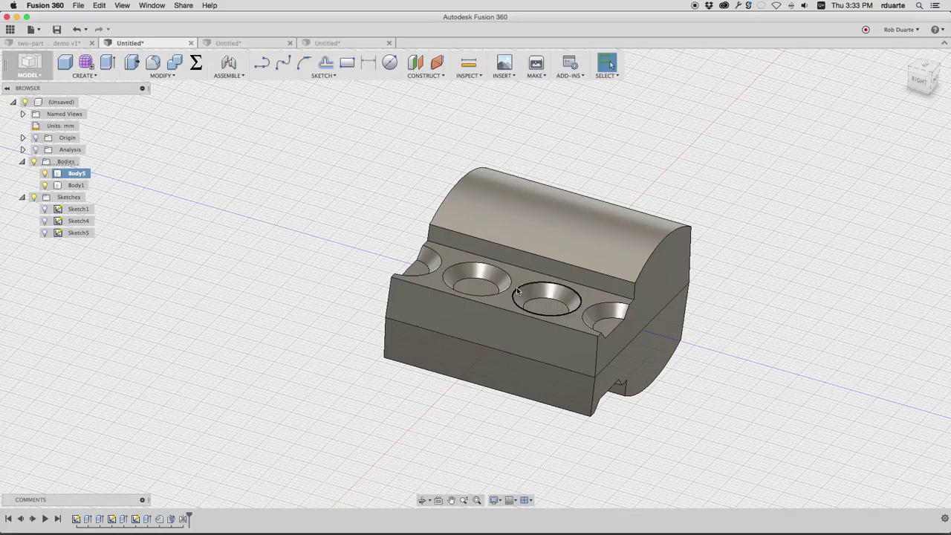
- Hide the lower mirrored half, Body5, and keep only the upper half, Body1, shown
left_click(44, 185)
left_click(44, 185)
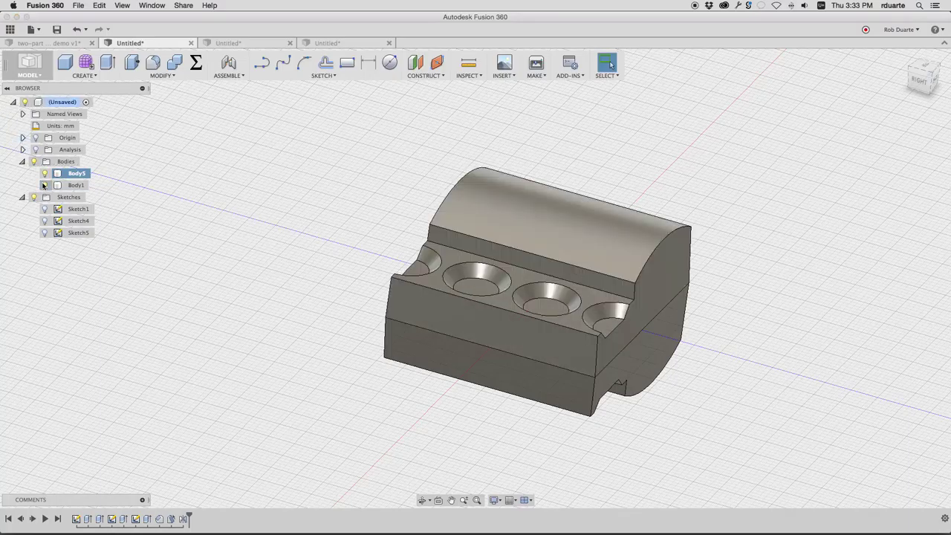
left_click(44, 174)
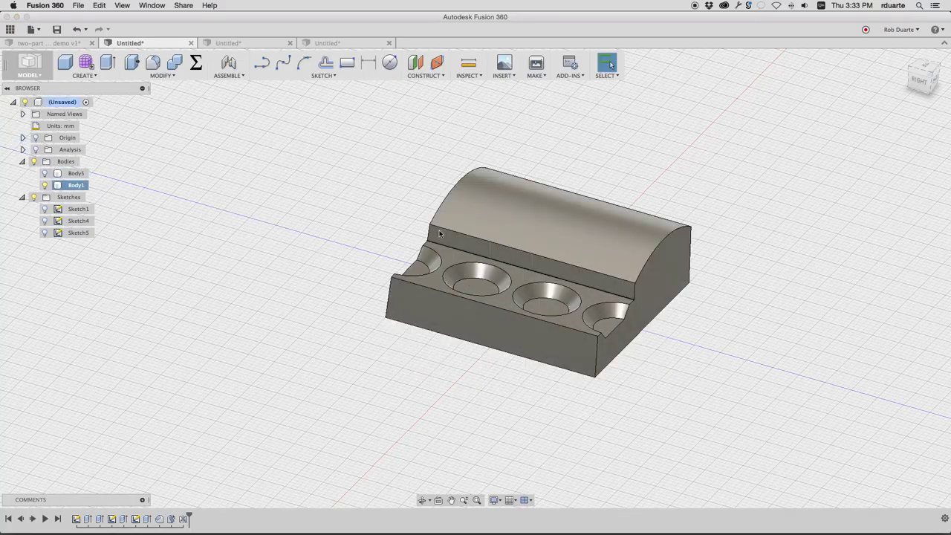
- Create a sketch on the horizontal origin plane at the block's base and project the outline of Body1 into it
left_click(330, 74)
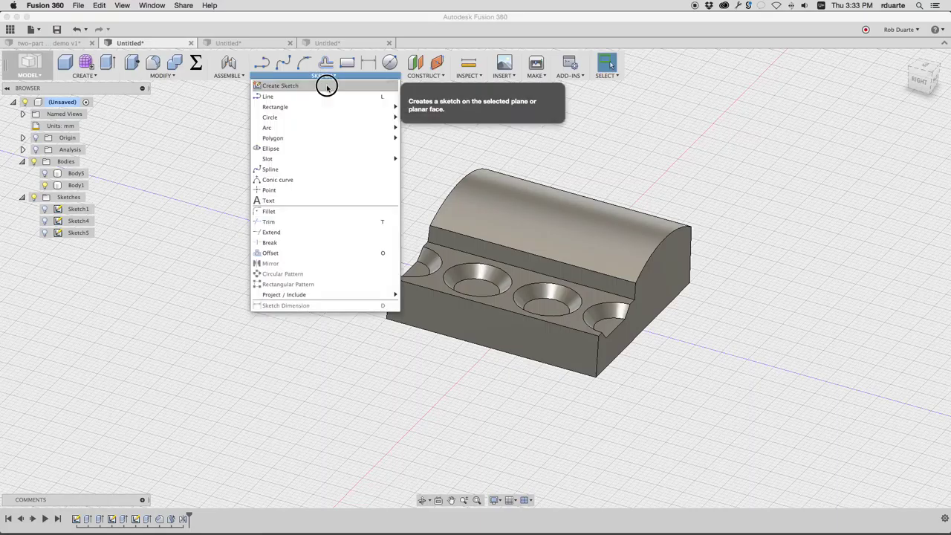
left_click(324, 85)
left_click(504, 316)
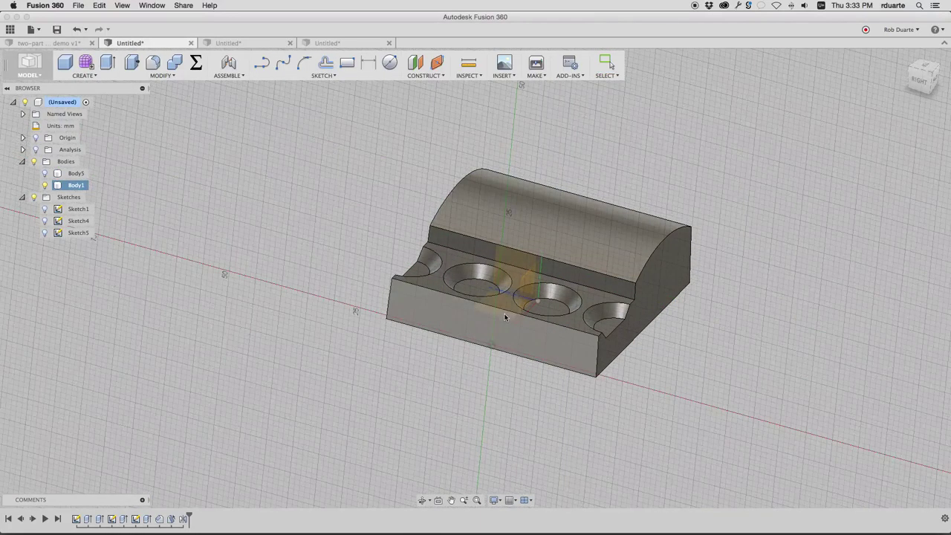
left_click(530, 349)
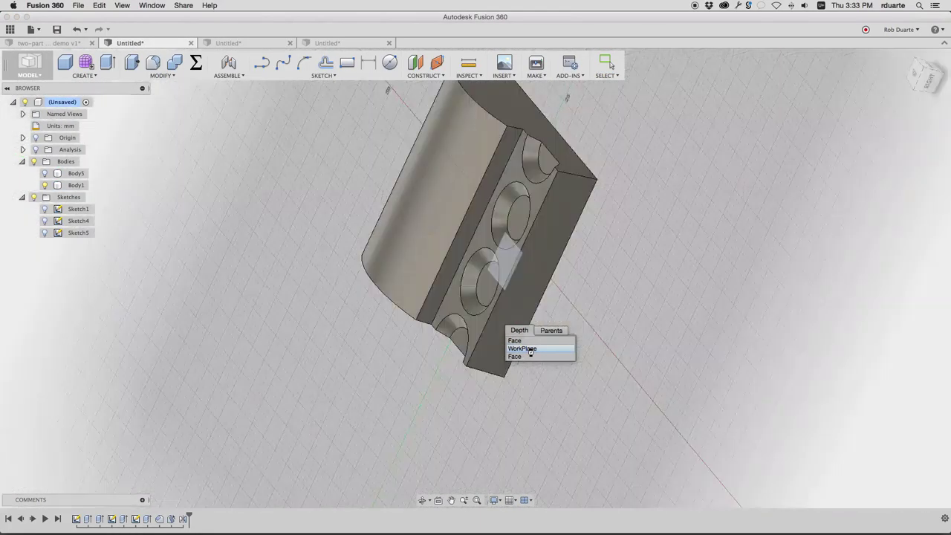
left_click(317, 75)
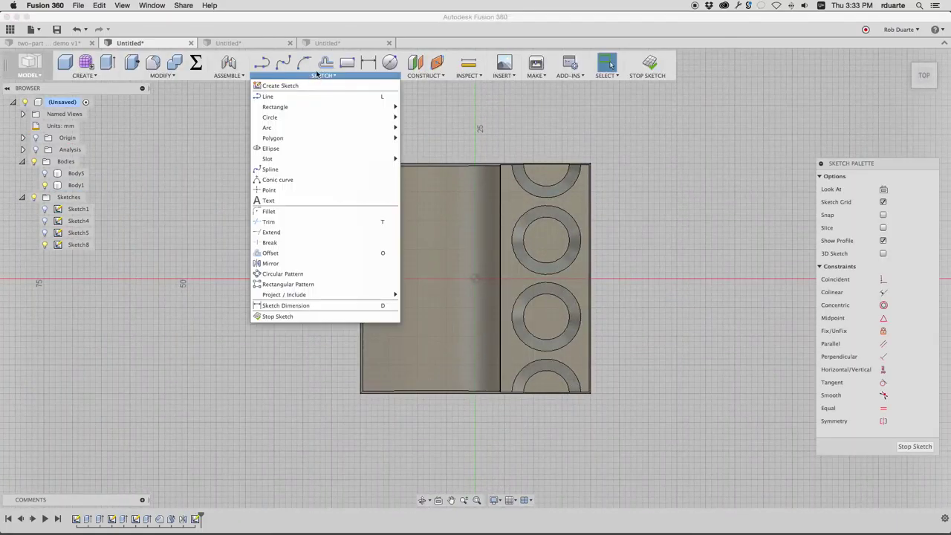
left_click(316, 75)
key("p")
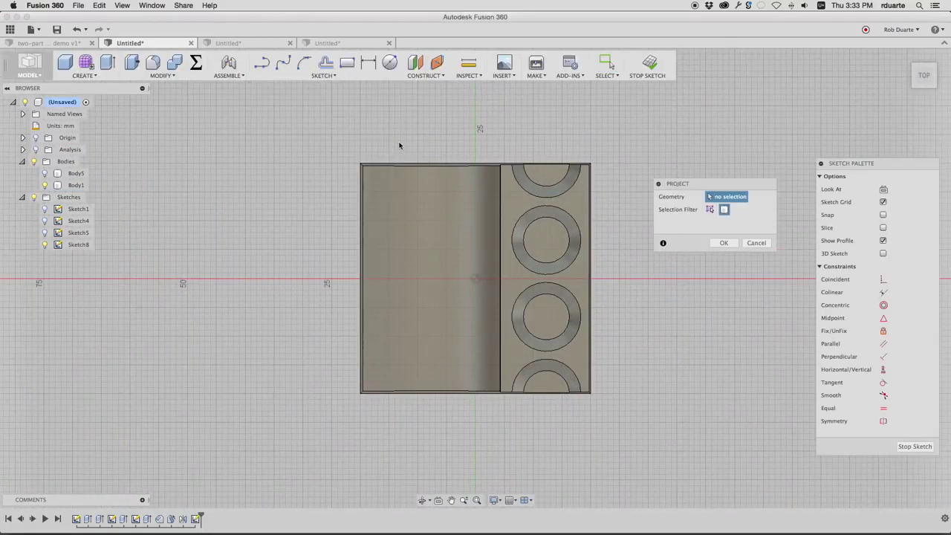
left_click(725, 246)
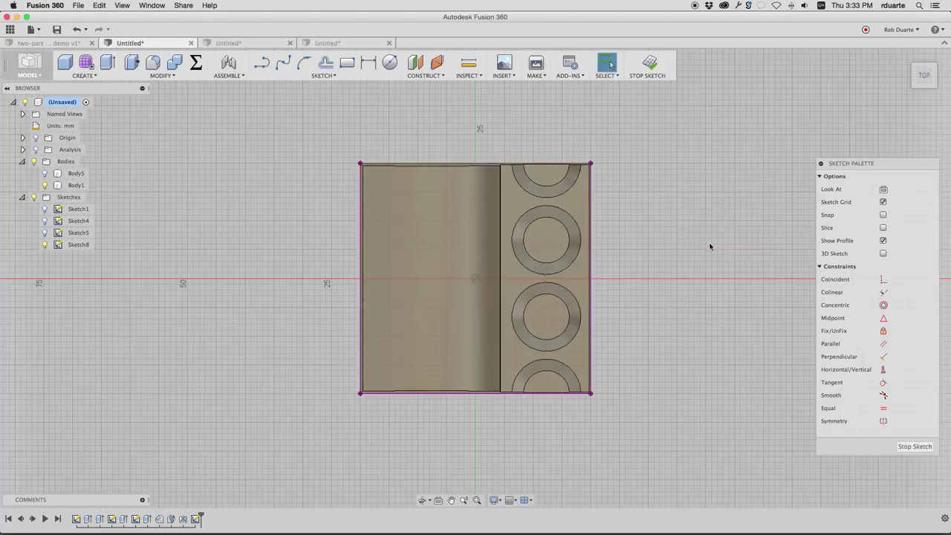
- Offset the projected outline outward about 15 mm, offset the resulting square outward about 1 mm more, and finish the sketch
left_click(329, 67)
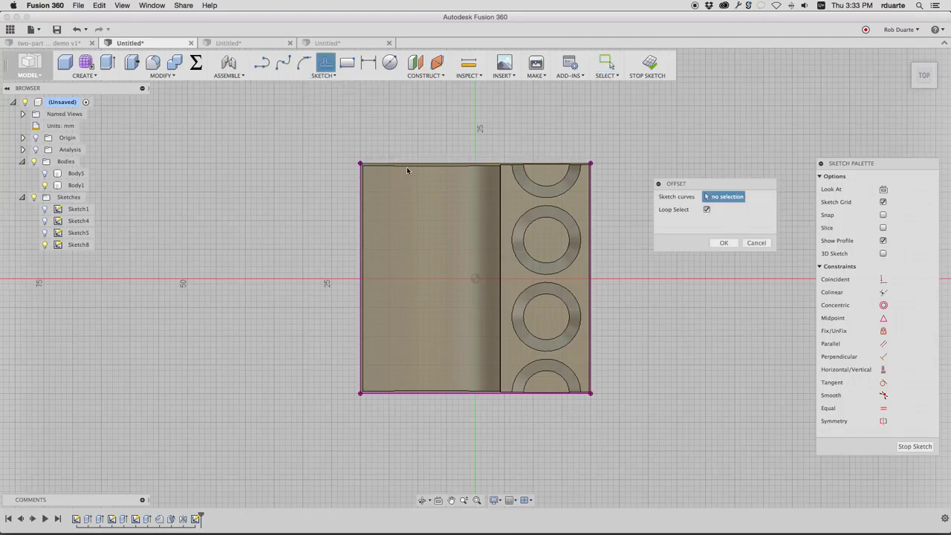
left_click(409, 165)
left_click(375, 124)
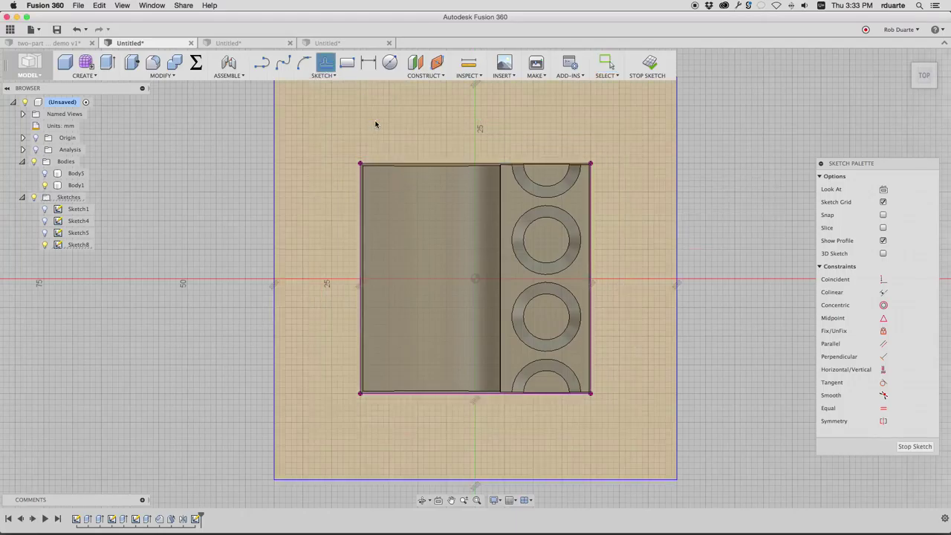
scroll(383, 178, "down", 3)
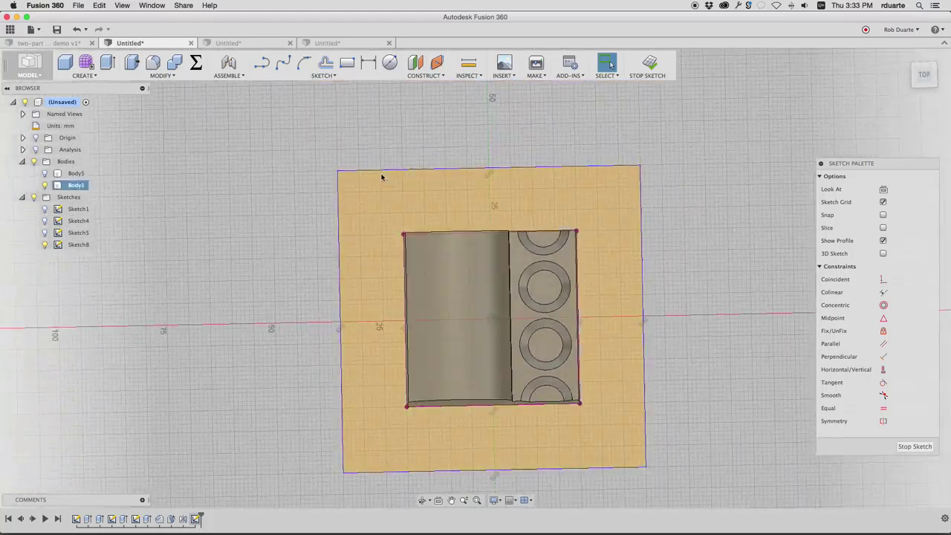
key("o")
left_click(380, 170)
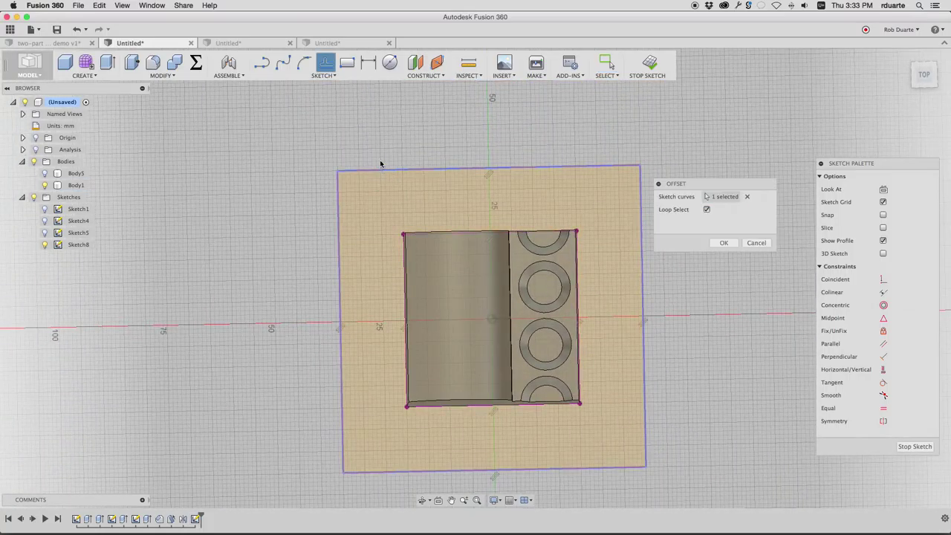
key("Escape")
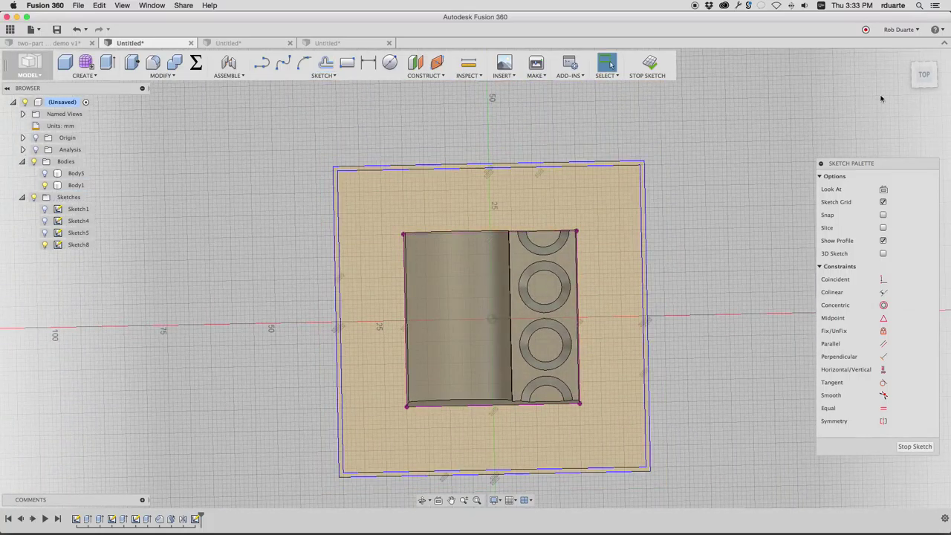
left_click(924, 75)
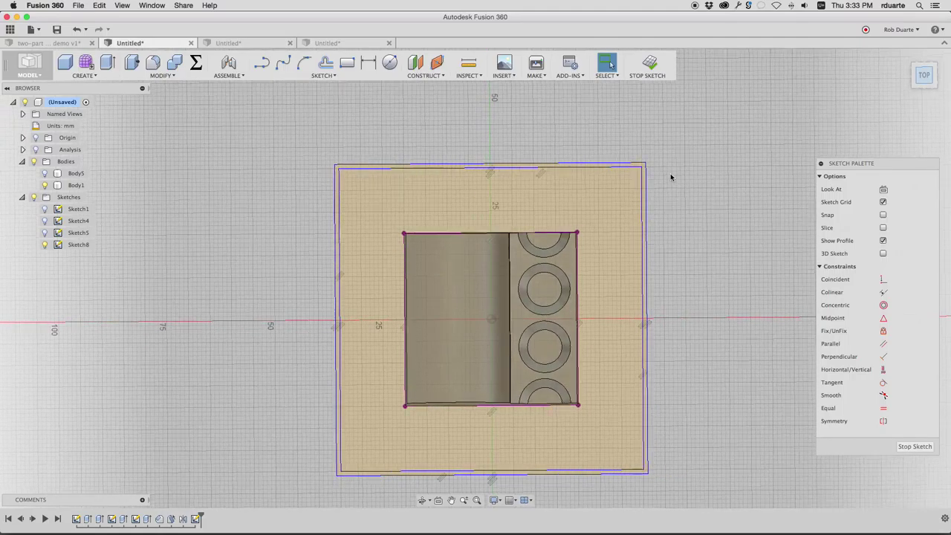
left_click(653, 67)
- Extrude the narrow band between the two outer squares upward as a new body, forming thin walls around the block
middle_click_drag(460, 85, 223, 111, "shift")
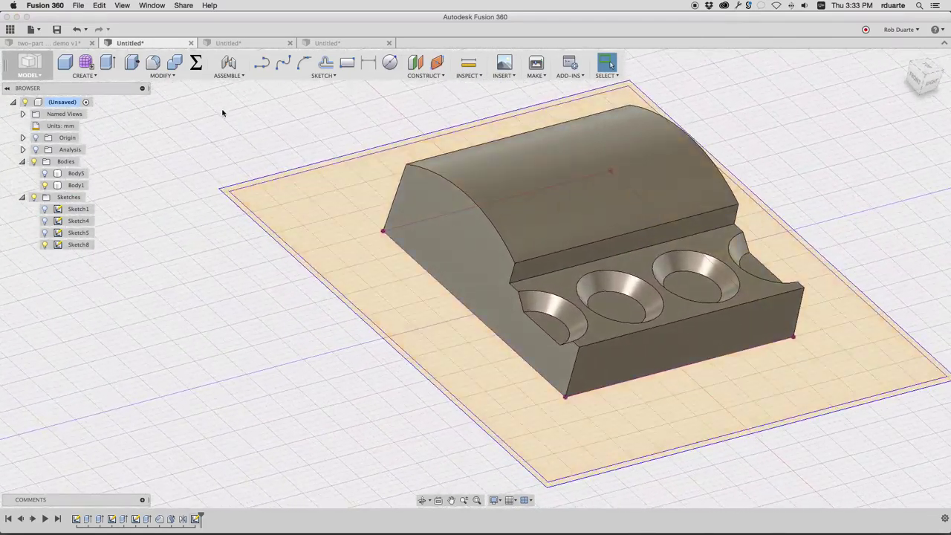
left_click(131, 62)
left_click(251, 213)
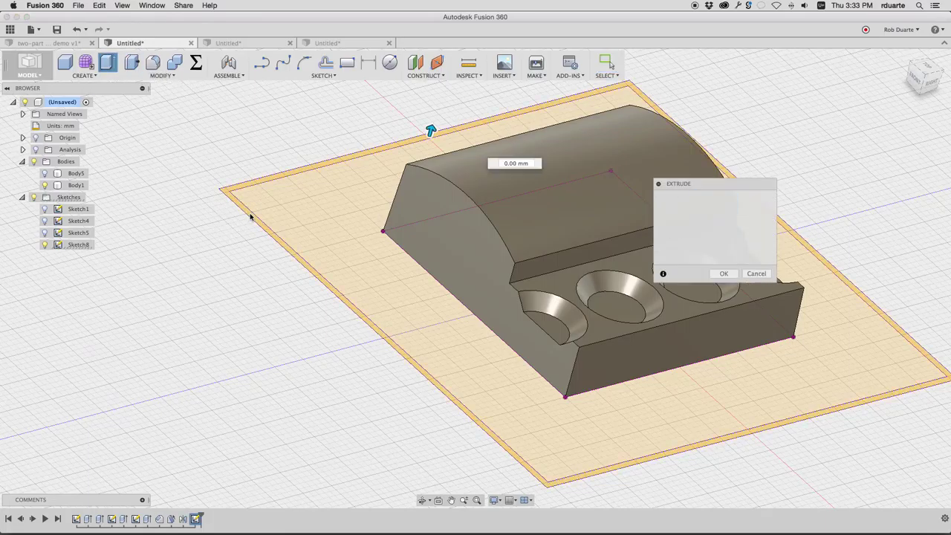
left_click_drag(431, 128, 457, 83)
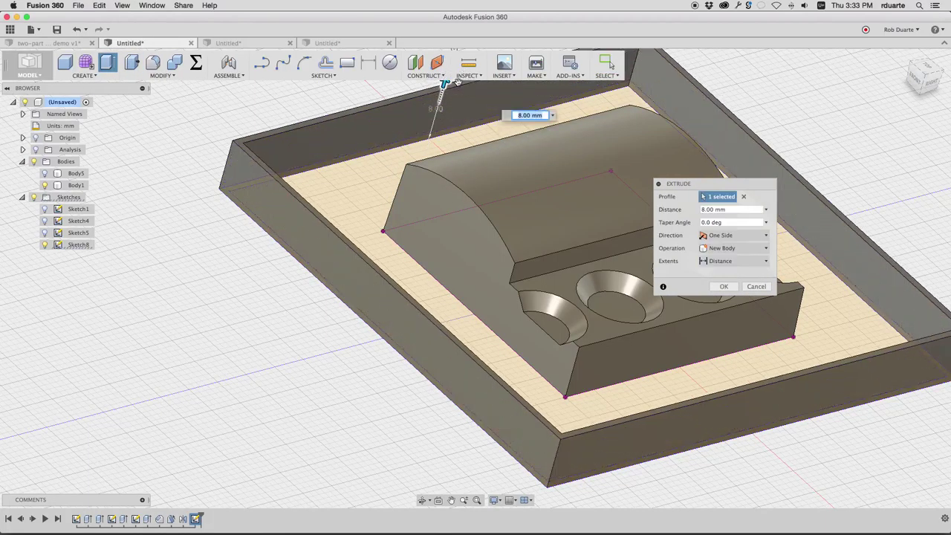
key("Return")
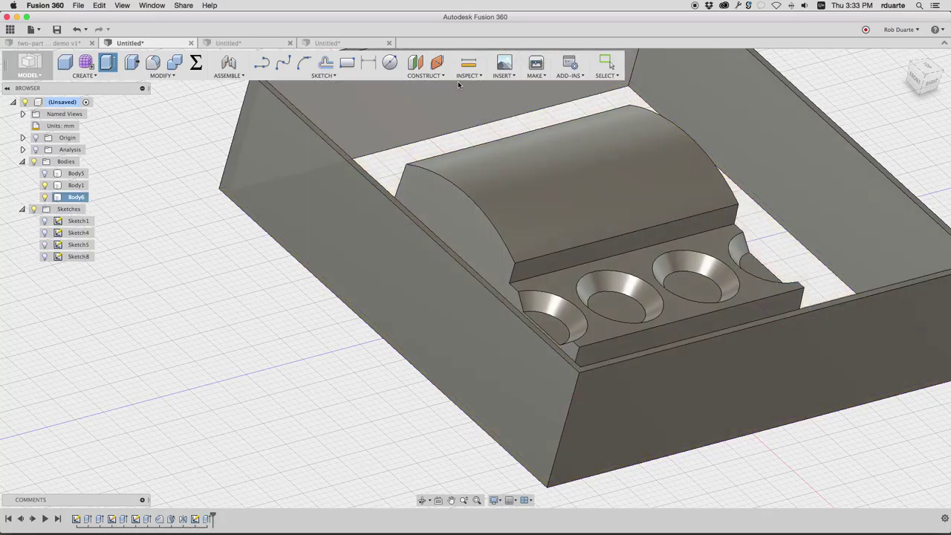
- Show the wall sketch, Sketch8, again and hide the block, Body1
left_click(45, 256)
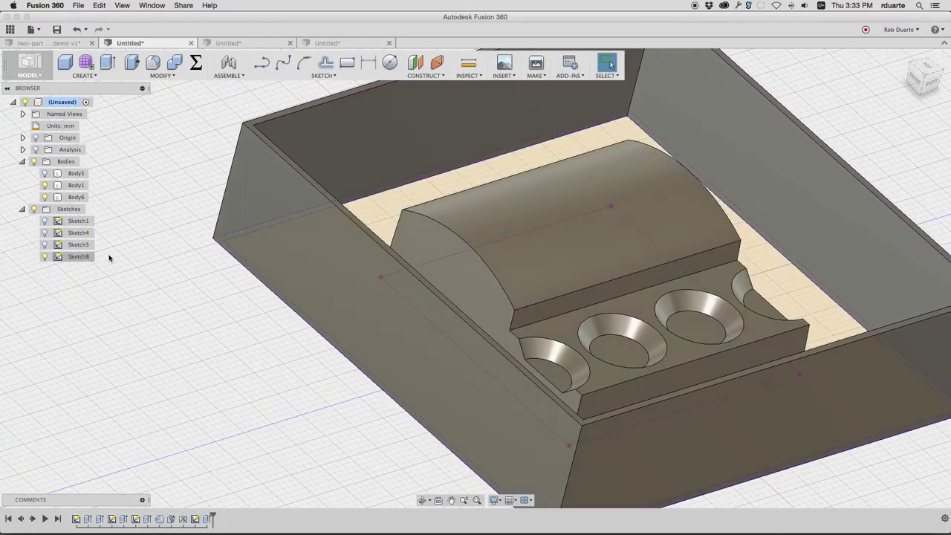
mouse_move(109, 256)
middle_mouse_down("shift")
mouse_move(202, 232)
mouse_move(330, 239)
mouse_move(328, 248)
middle_mouse_up("shift")
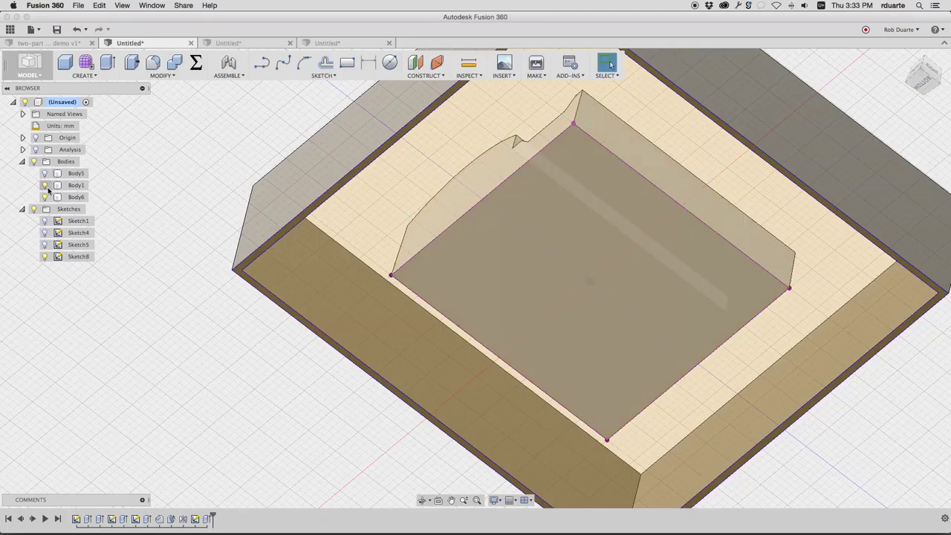
left_click(45, 186)
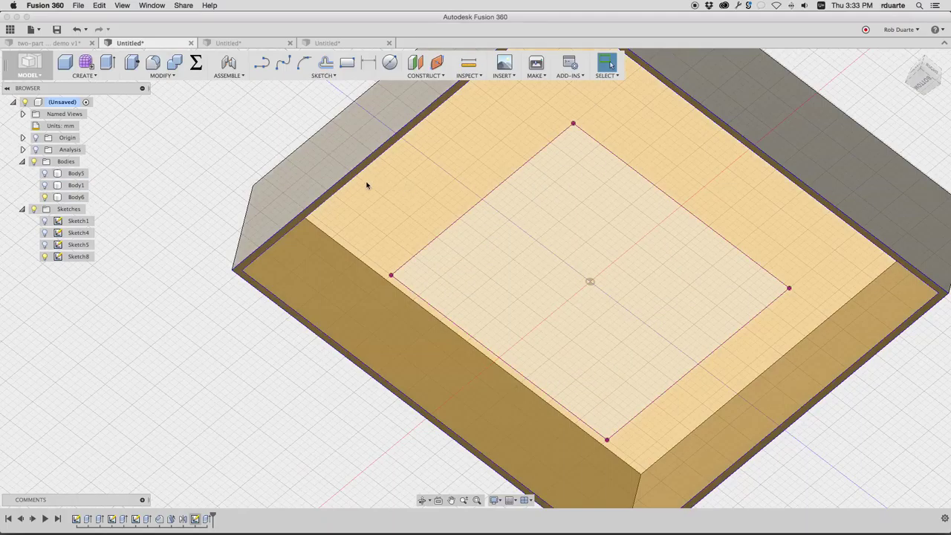
- Extrude all three sketch profiles, wall band included, by -6 mm below the walls and join them as the box's floor
key("q")
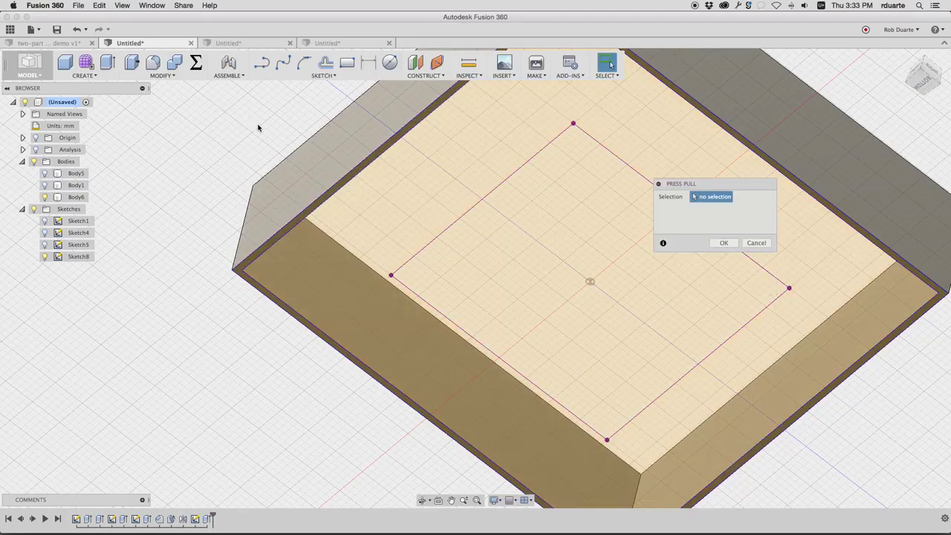
left_click(365, 171)
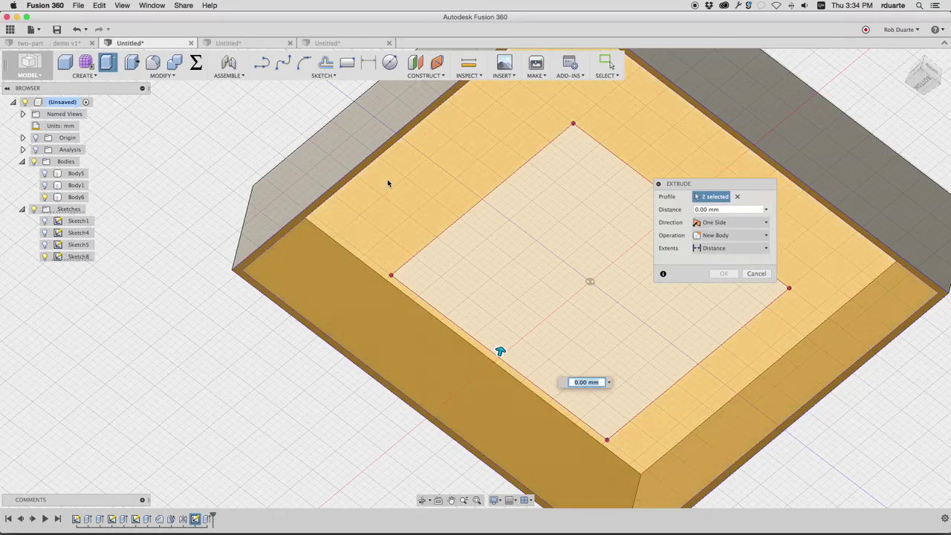
left_click_drag(591, 276, 587, 298)
type("-6")
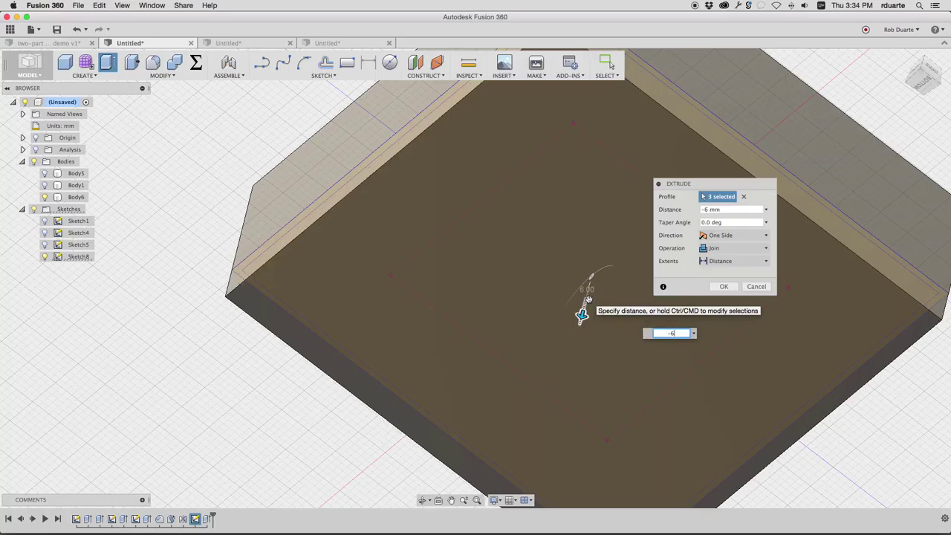
key("Return")
scroll(589, 298, "up", 5, "shift")
scroll(588, 302, "up", 5, "shift")
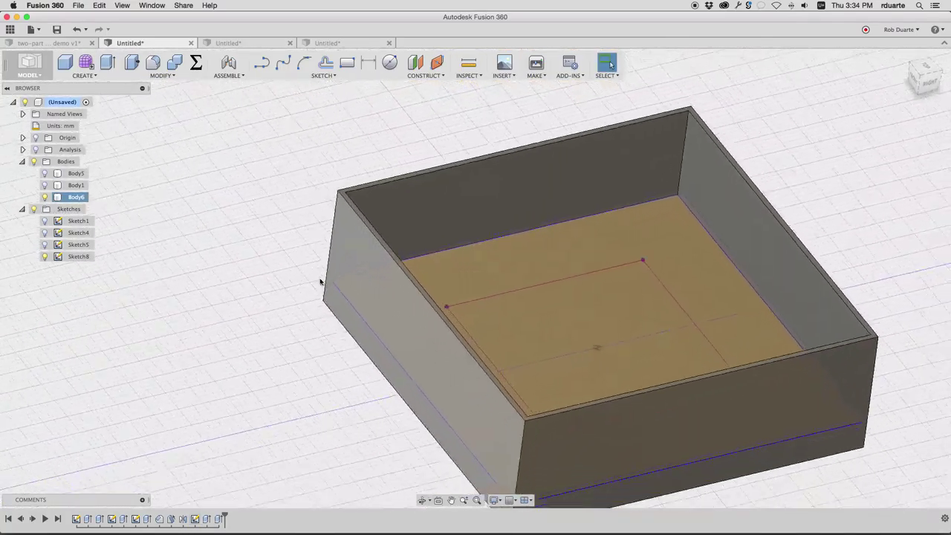
- Show the block, Body1, again and inspect how it sits inside the open-topped box
left_click(45, 186)
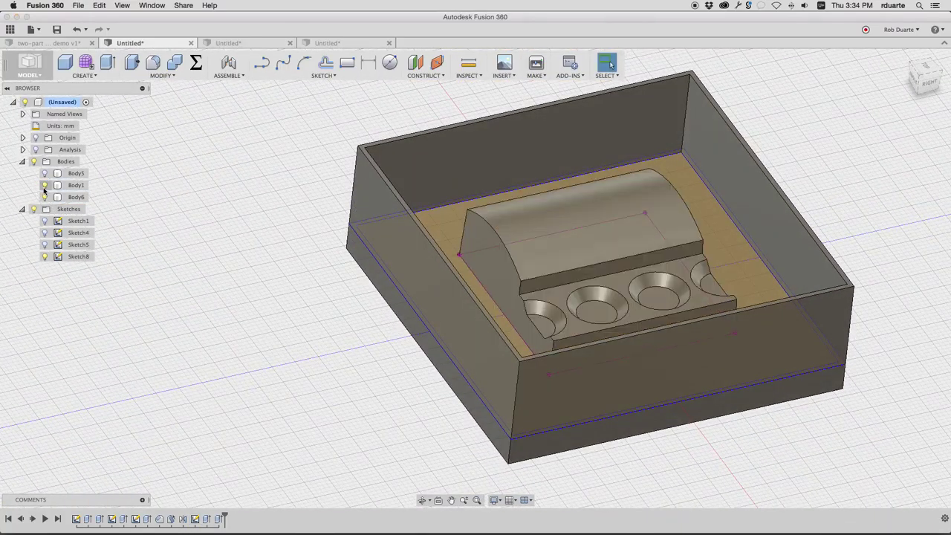
scroll(523, 245, "down", 1)
middle_click_drag(523, 245, 496, 251, "shift")
scroll(496, 251, "up", 2)
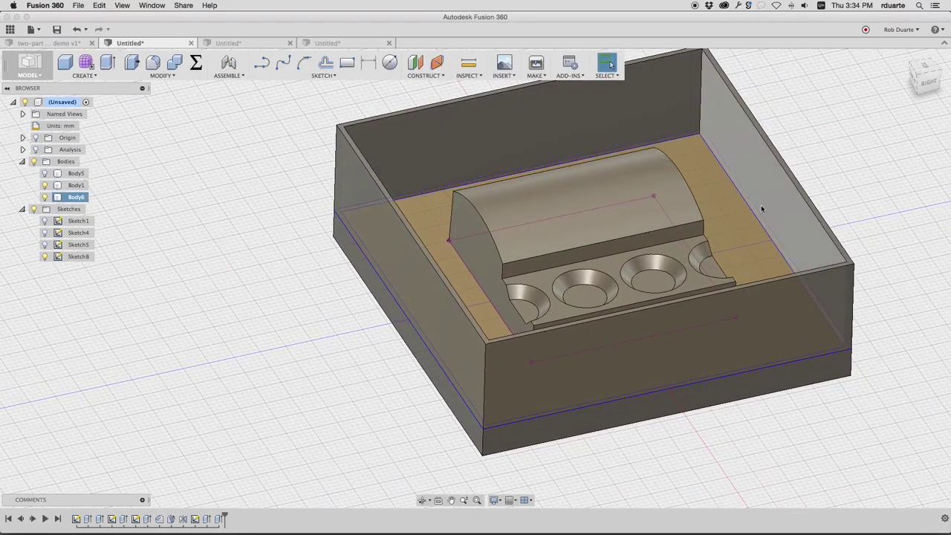
middle_click_drag(402, 243, 400, 241, "shift")
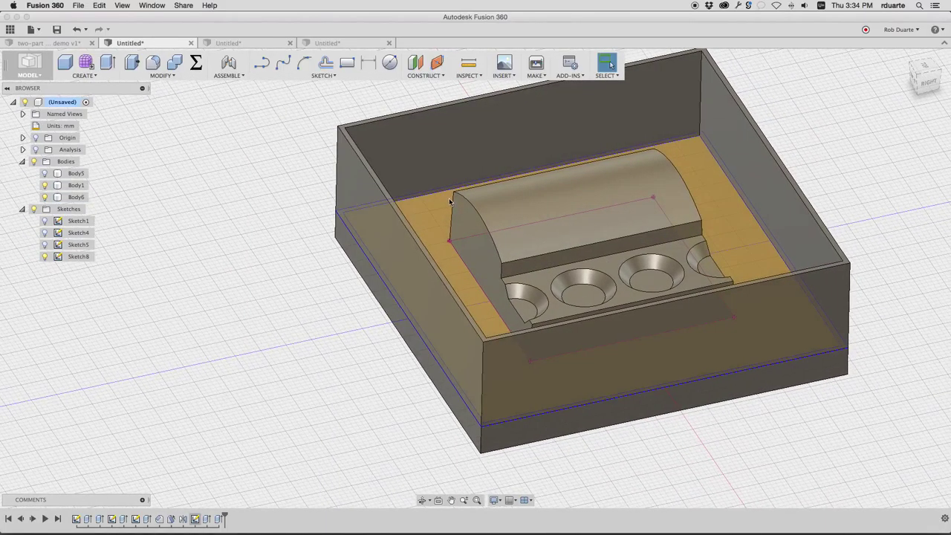
scroll(450, 198, "up", 2)
scroll(451, 196, "down", 3)
scroll(452, 196, "right", 3, "shift")
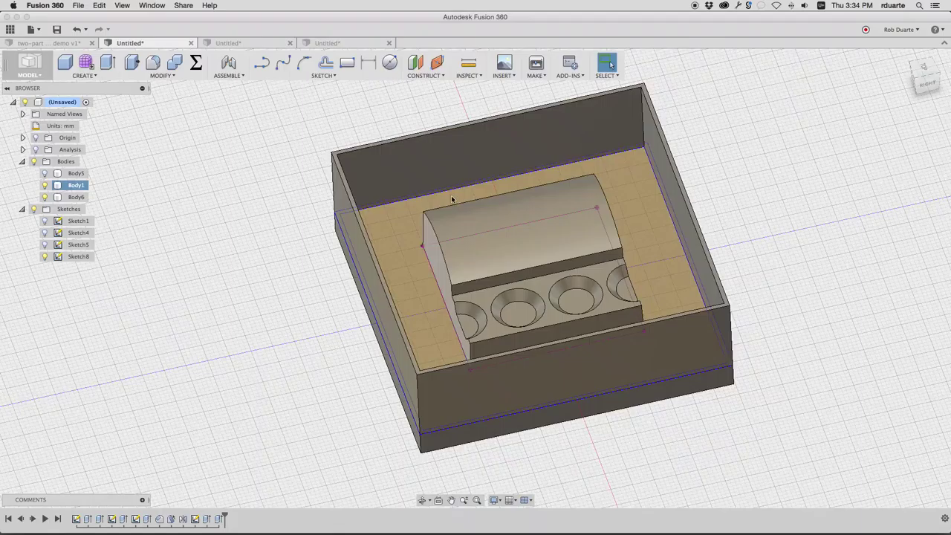
scroll(452, 199, "up", 1, "shift")
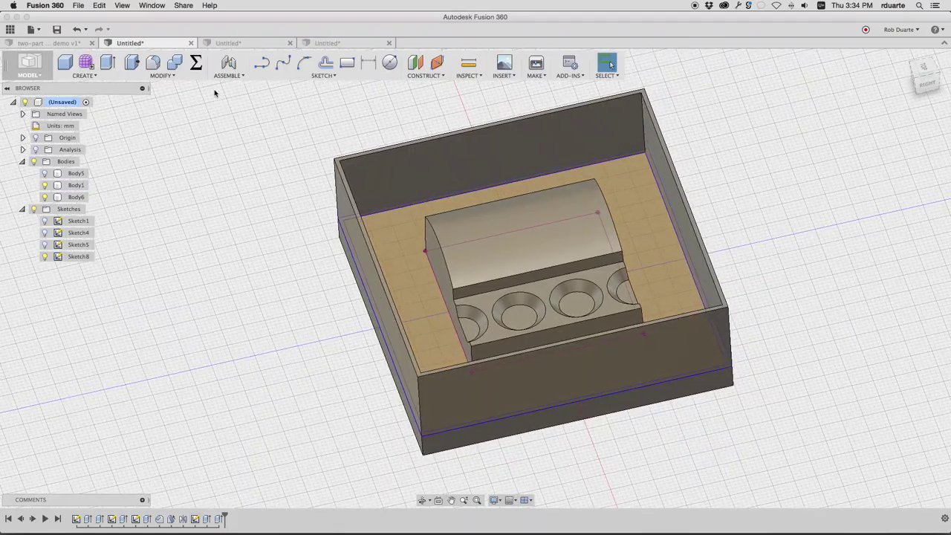
- Draft the box's four inner wall faces by -4 degrees from the top rim plane, with the pull direction flipped
left_click(172, 75)
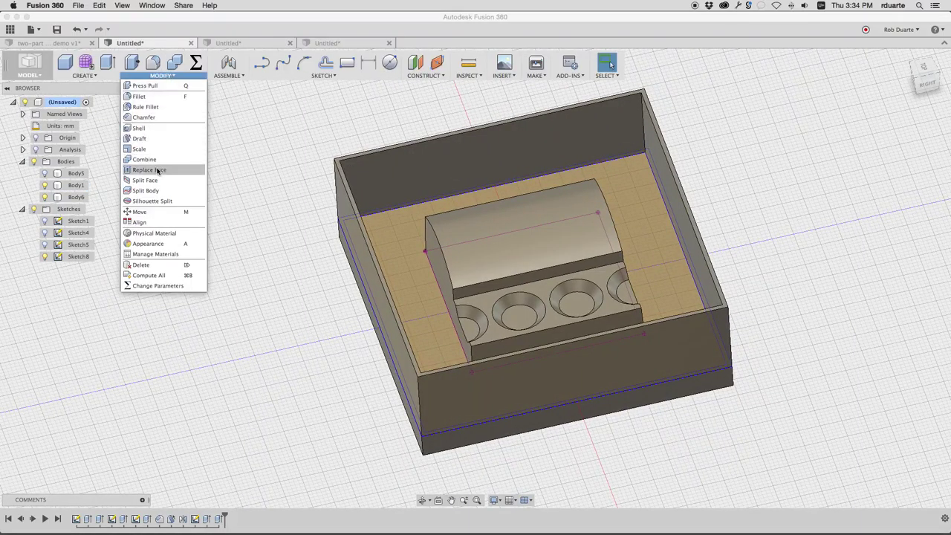
left_click(147, 138)
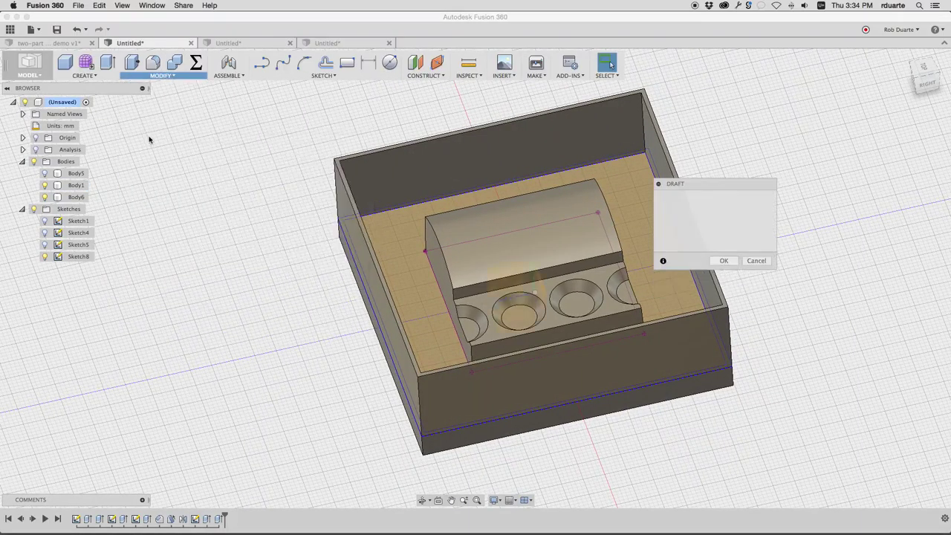
left_click(653, 116)
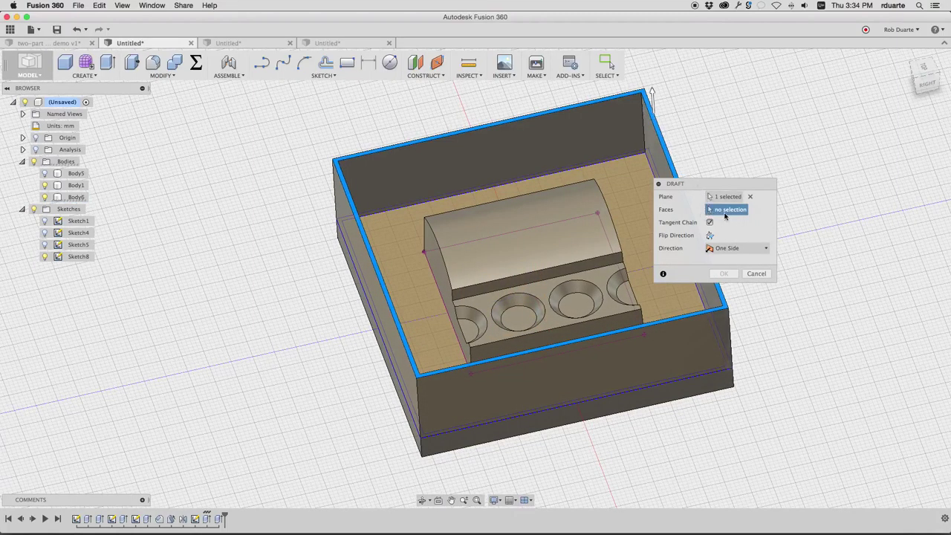
left_click(603, 134)
left_click(651, 148)
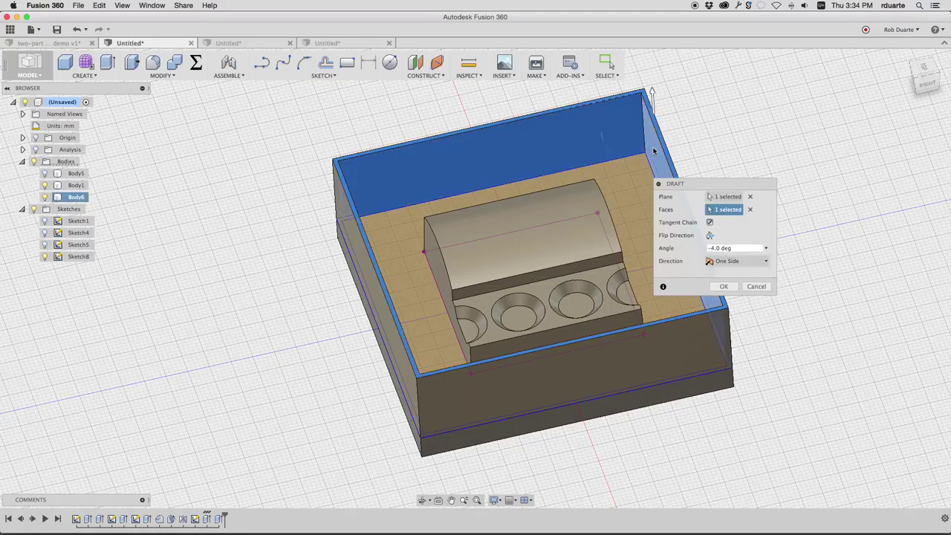
middle_click_drag(516, 198, 437, 140, "shift")
left_click(450, 129)
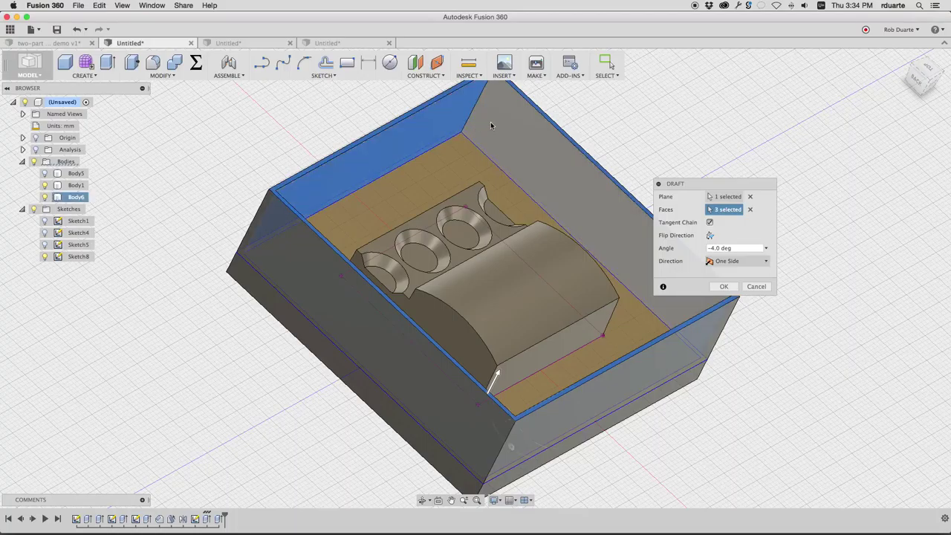
middle_click_drag(491, 130, 572, 185, "shift")
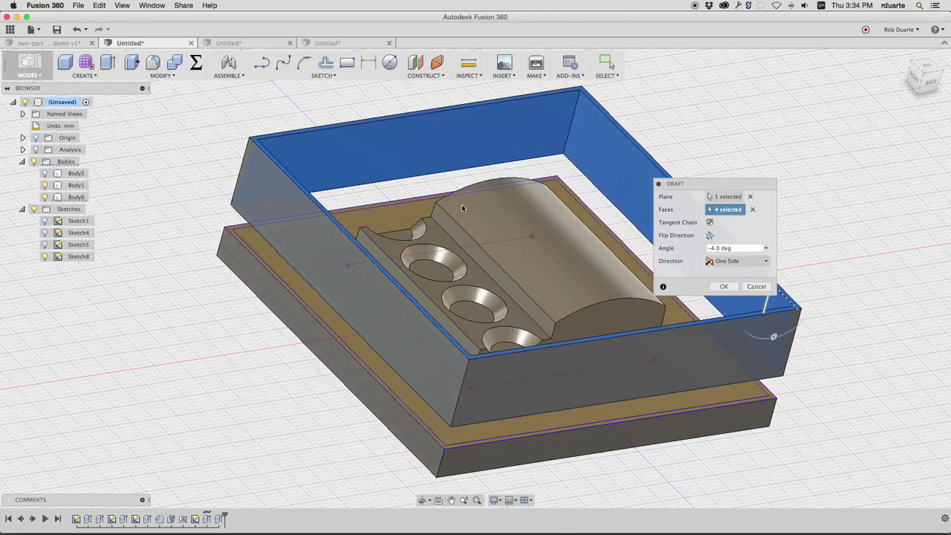
left_click(710, 236)
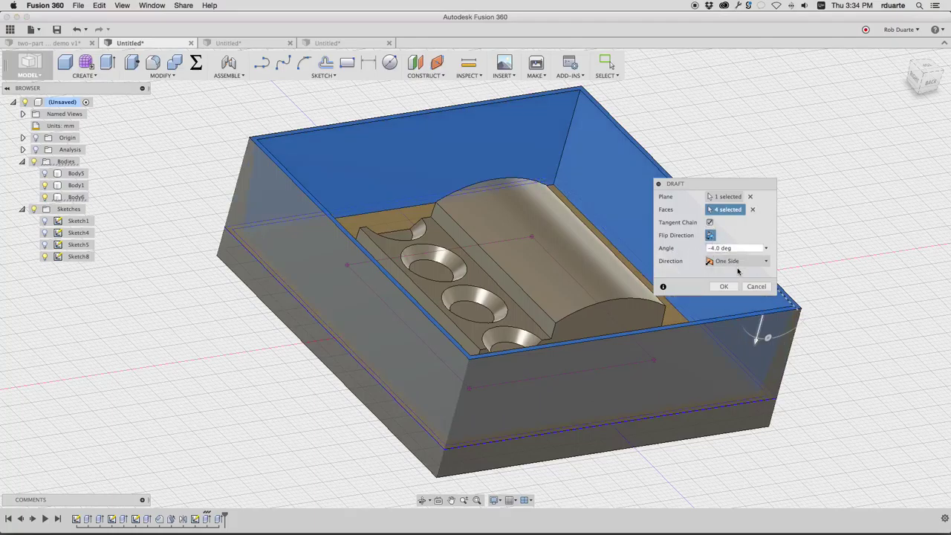
left_click(734, 289)
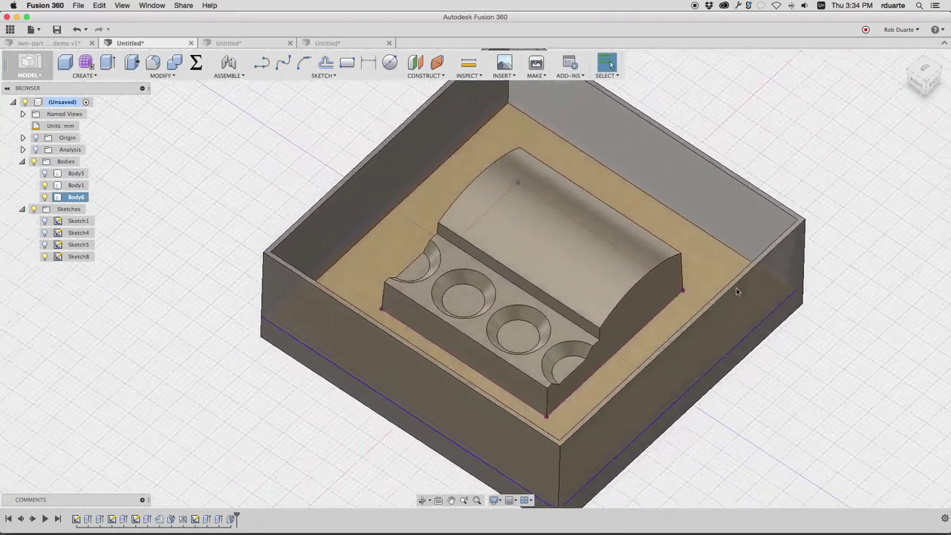
- Try to measure the floor area between the block and the drafted wall, restarting the selection after each pick
scroll(316, 297, "up", 10)
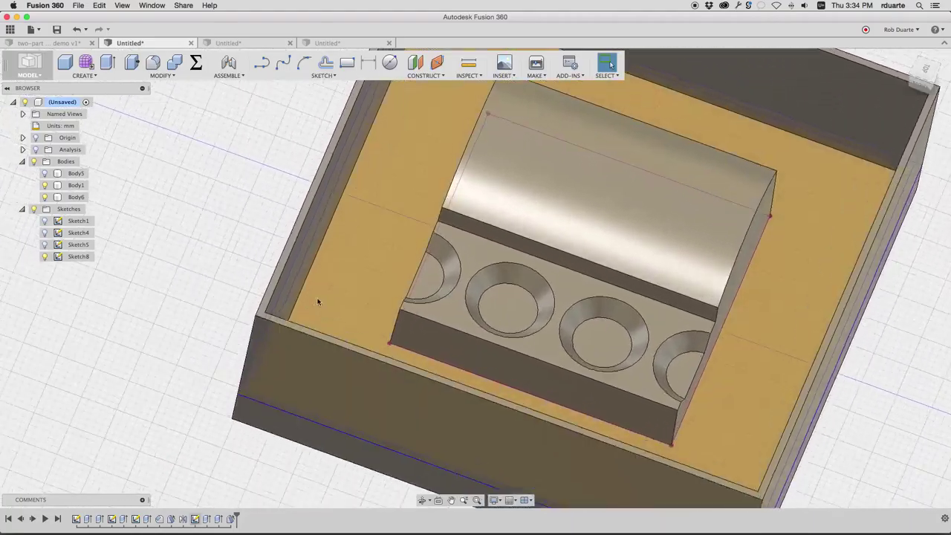
scroll(312, 273, "down", 5)
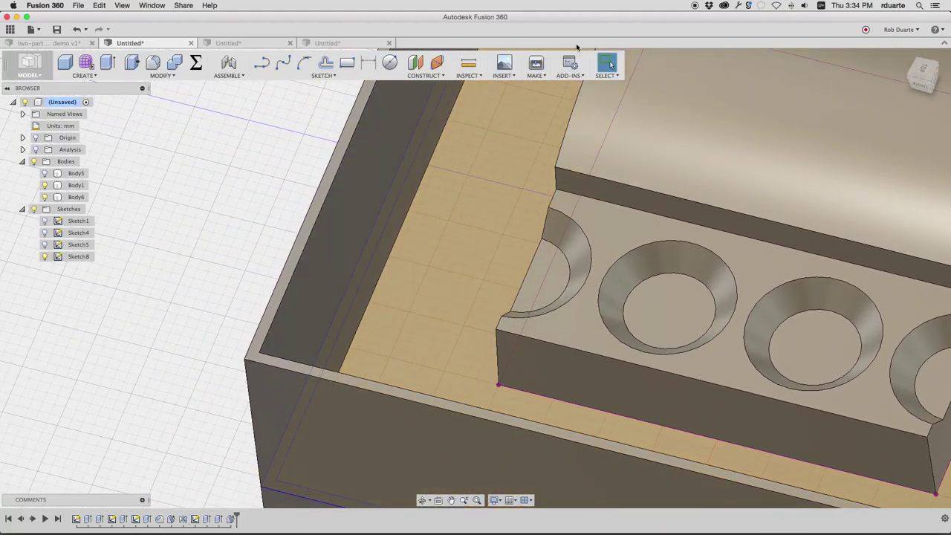
left_click(468, 63)
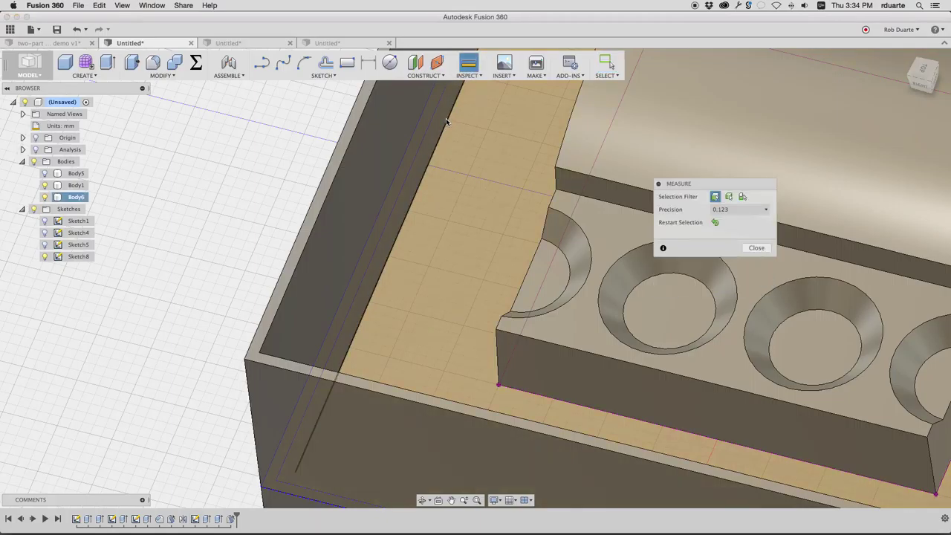
left_click(444, 128)
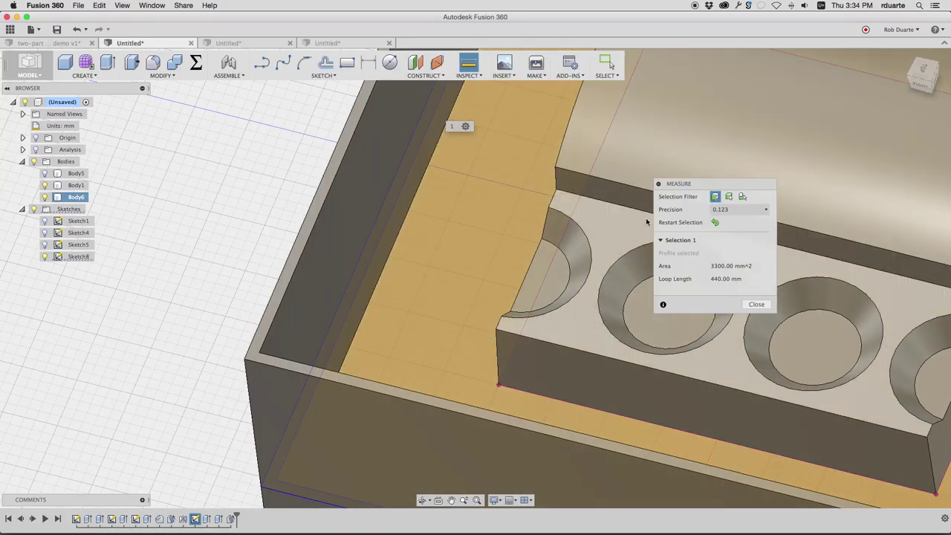
left_click(501, 202)
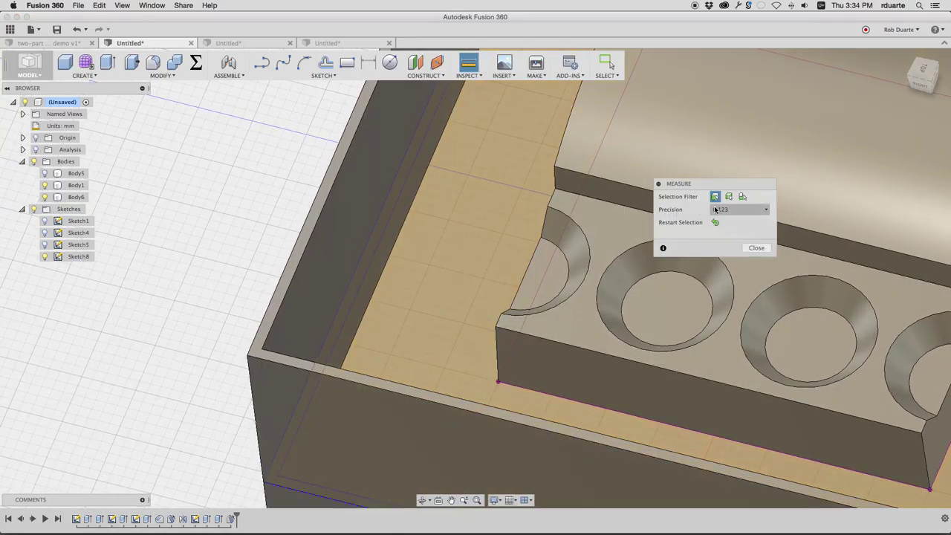
scroll(720, 211, "up", 1)
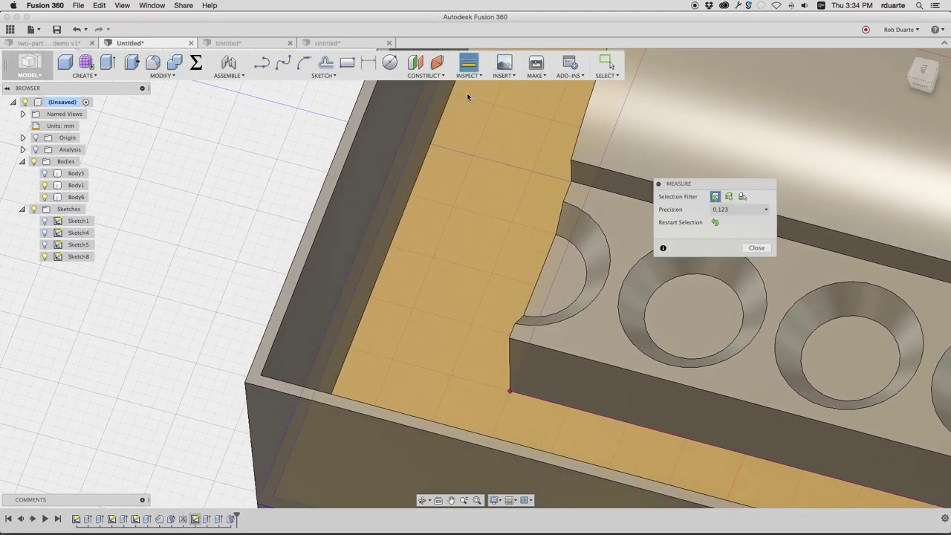
left_click(417, 185)
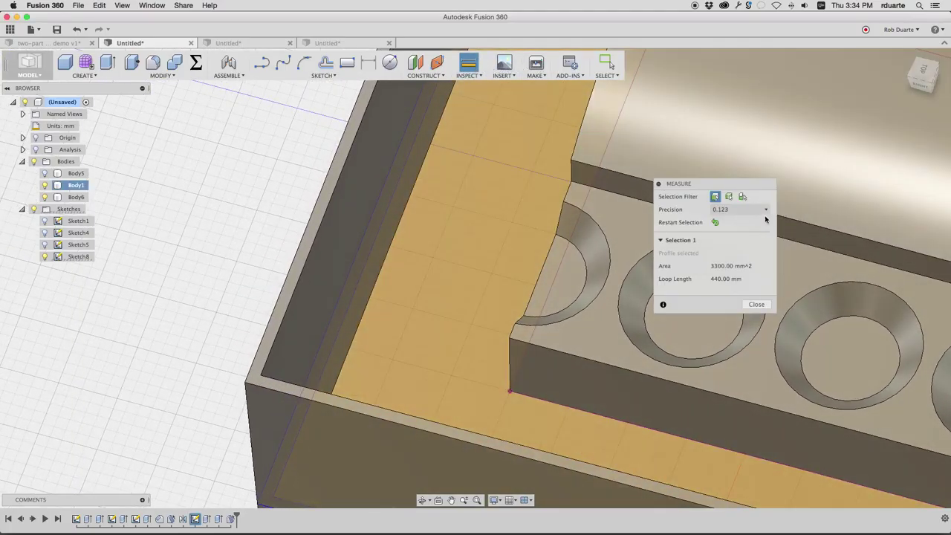
left_click(715, 222)
- Measure the distance from the block's base edge to the facing drafted inner wall
middle_click_drag(419, 173, 767, 123, "shift")
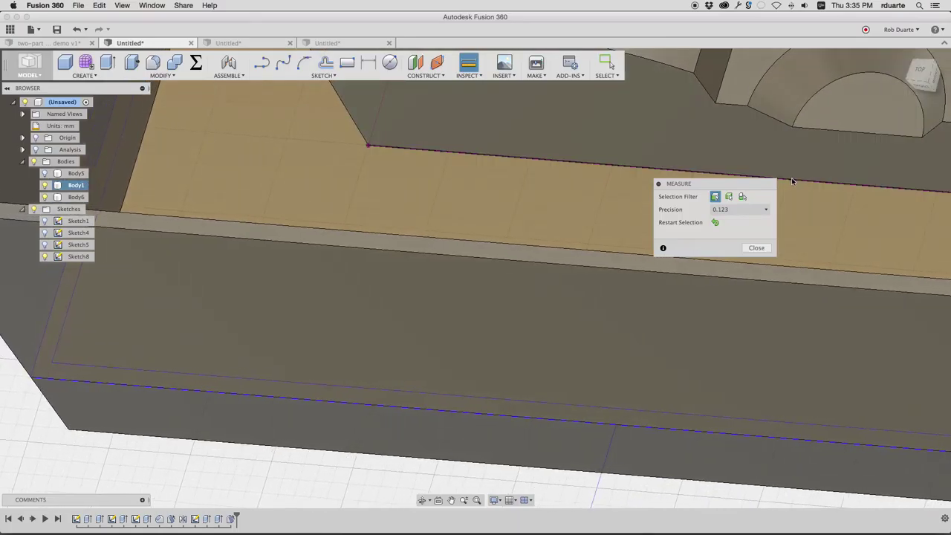
left_click(792, 180)
middle_click_drag(796, 183, 545, 201, "shift")
left_click(511, 199)
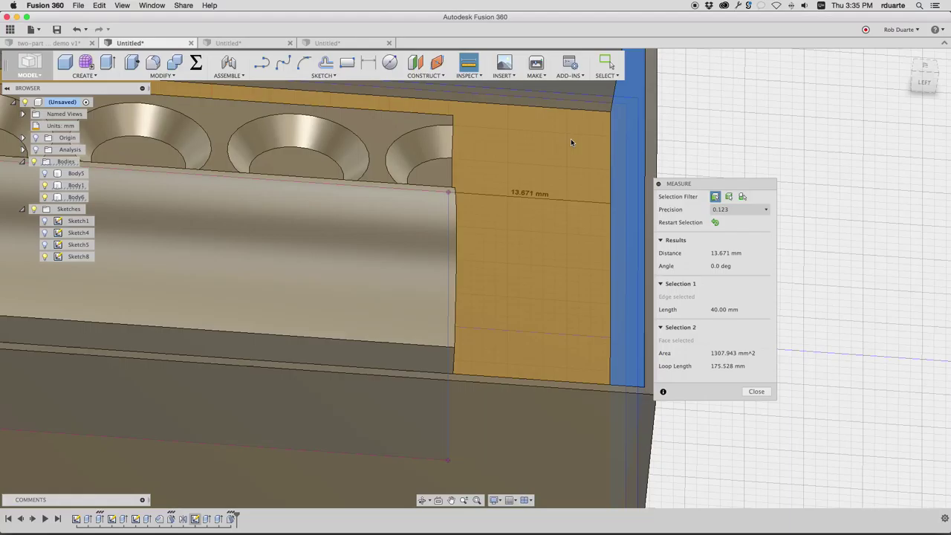
middle_click_drag(822, 127, 869, 96, "shift")
scroll(869, 97, "down", 2)
scroll(560, 238, "down", 2)
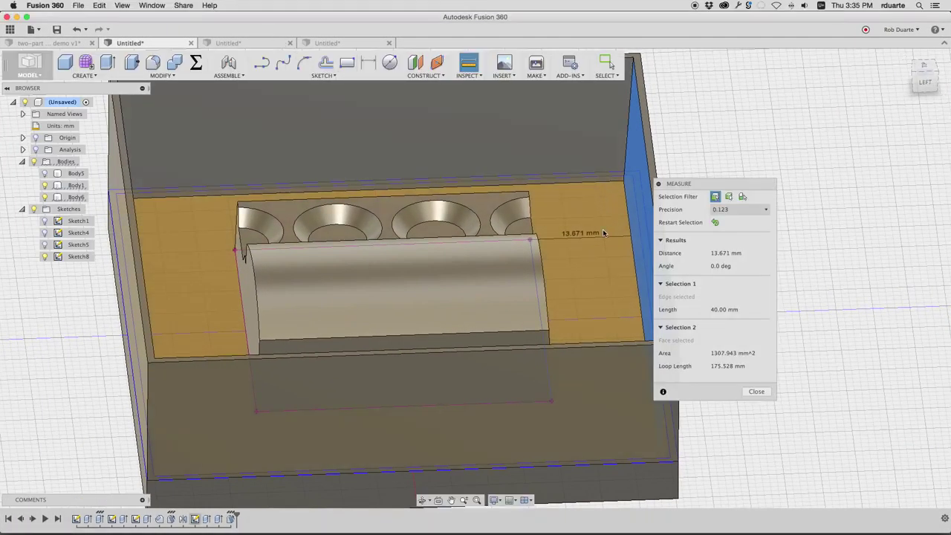
mouse_move(547, 199)
middle_mouse_down("shift")
mouse_move(580, 234)
mouse_move(581, 171)
mouse_move(558, 192)
middle_mouse_up("shift")
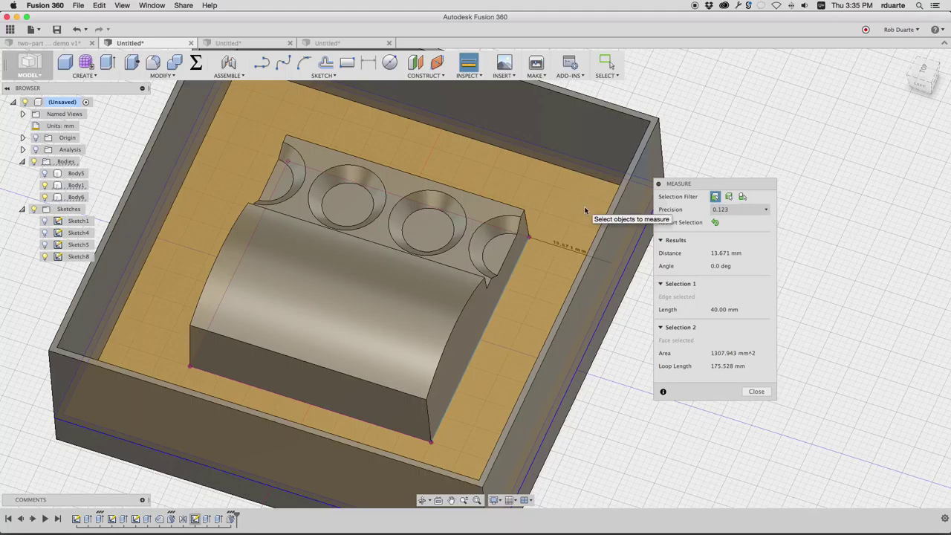
scroll(289, 136, "down", 2)
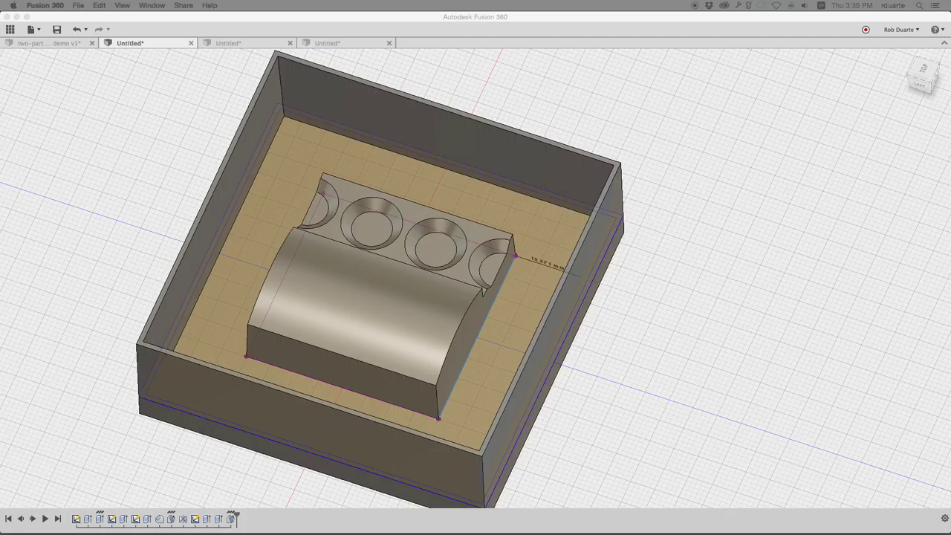
- Switch to Preview to view the reference photo two-part-silicone-mould-500x374.jpg beside the model, and return to Fusion 360
key("super+Tab")
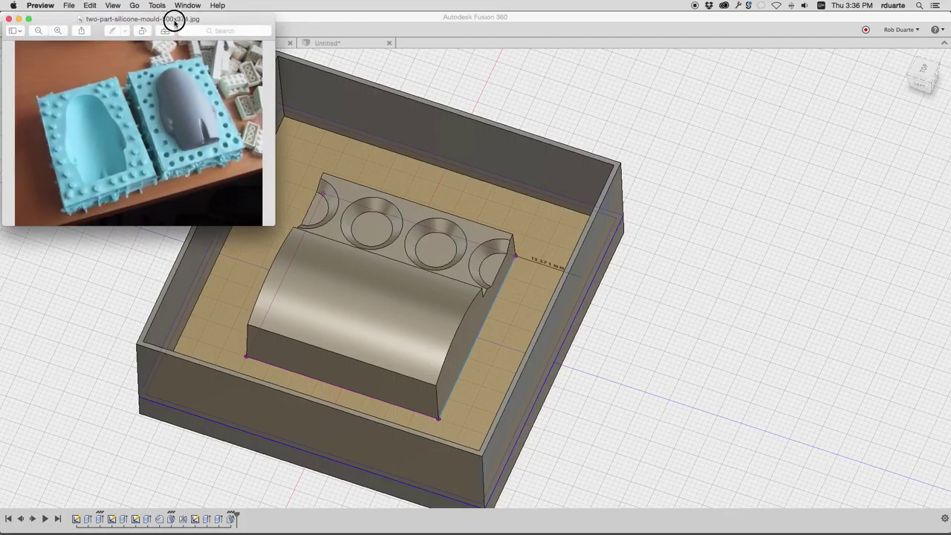
left_click_drag(175, 22, 436, 156)
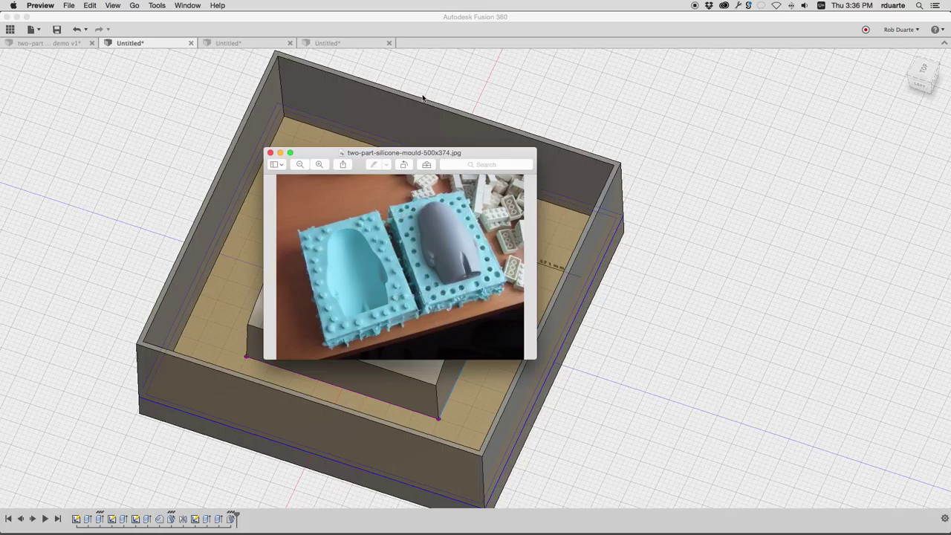
left_click(485, 33)
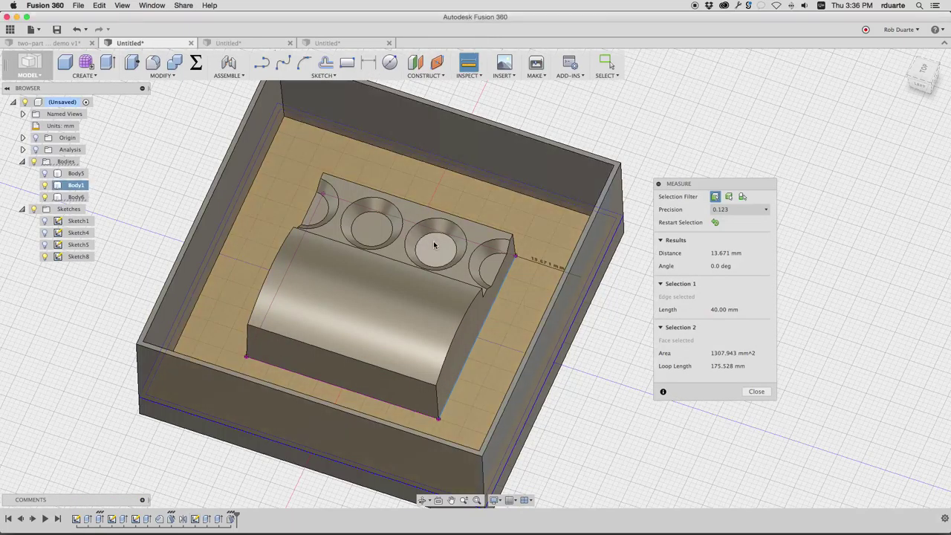
- Close the measurement and hide the box, Body6, and the block, Body1, leaving only Sketch8 shown
scroll(435, 246, "down", 2)
scroll(550, 336, "up", 5)
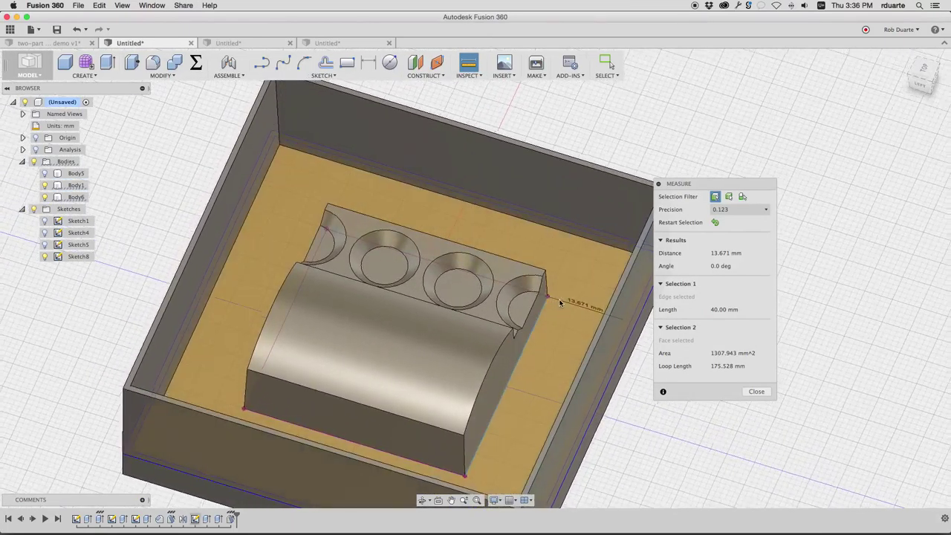
scroll(543, 297, "down", 3)
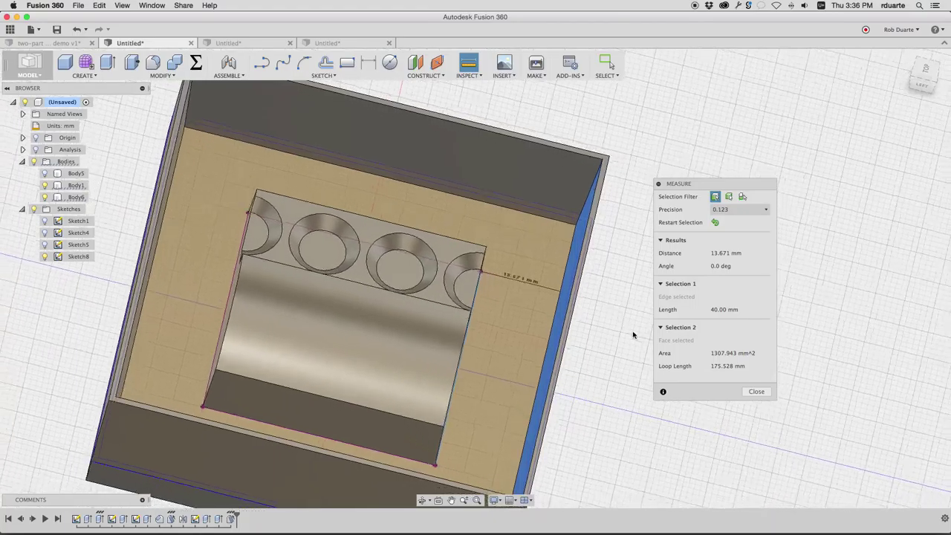
left_click(754, 394)
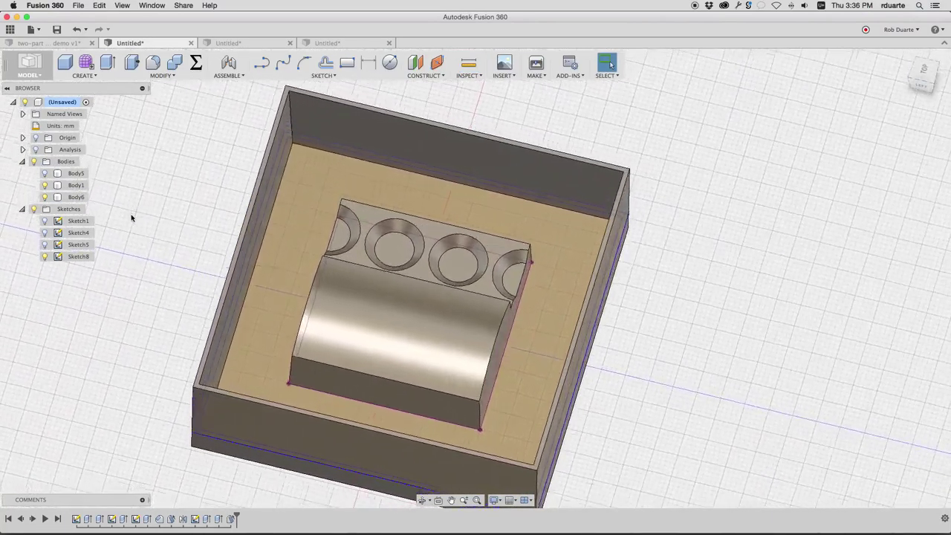
left_click(43, 197)
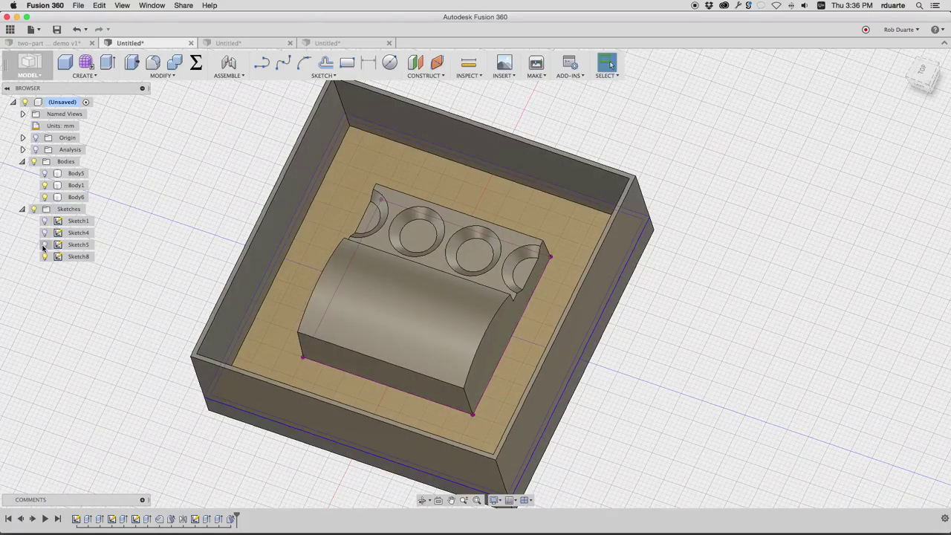
left_click(44, 197)
left_click(44, 185)
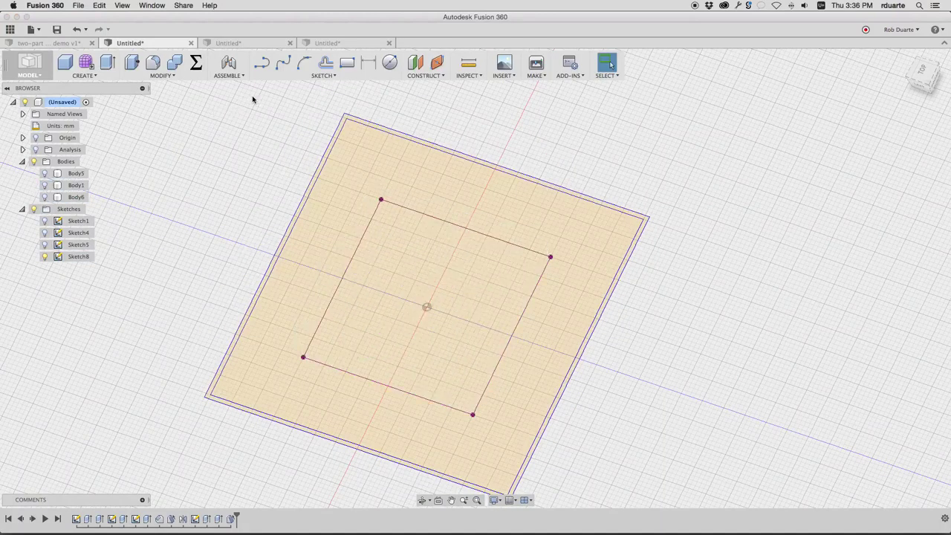
- Sketch a 5 mm diameter circle in Sketch8, between the inner square and the upper-left corner of the box outline
left_click(390, 63)
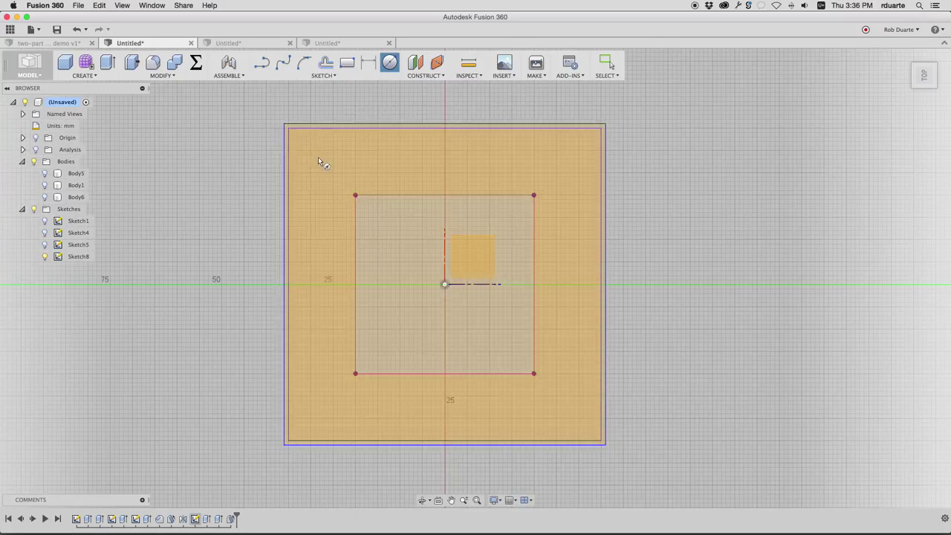
left_click(319, 159)
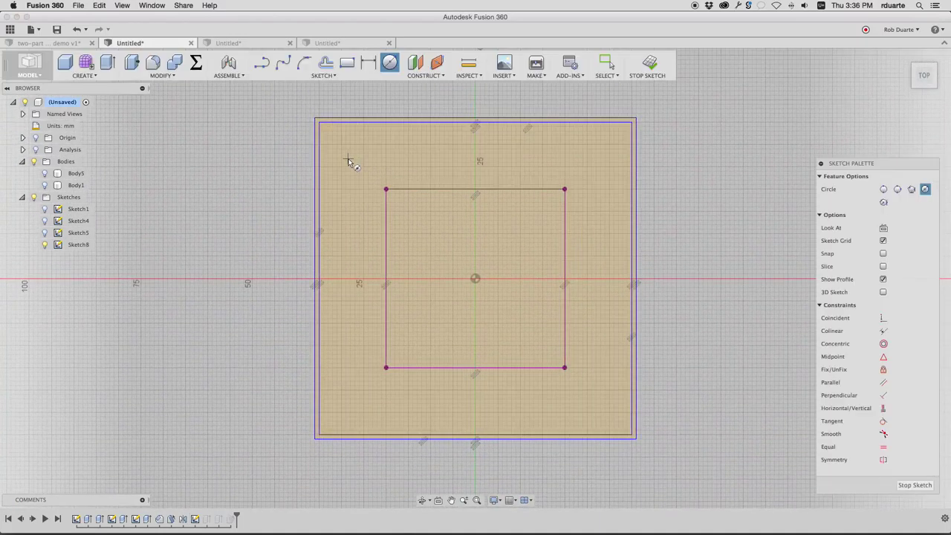
left_click(348, 159)
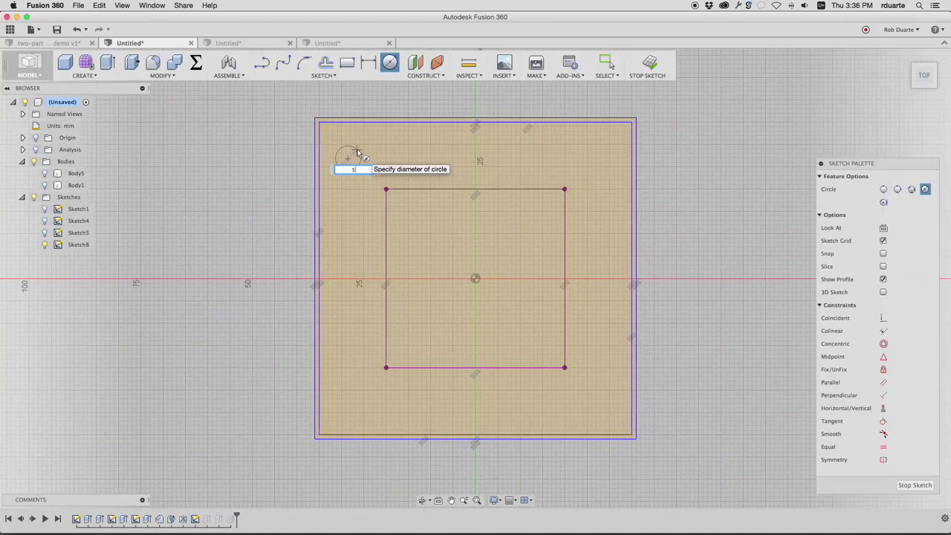
key("Return")
scroll(357, 152, "up", 1)
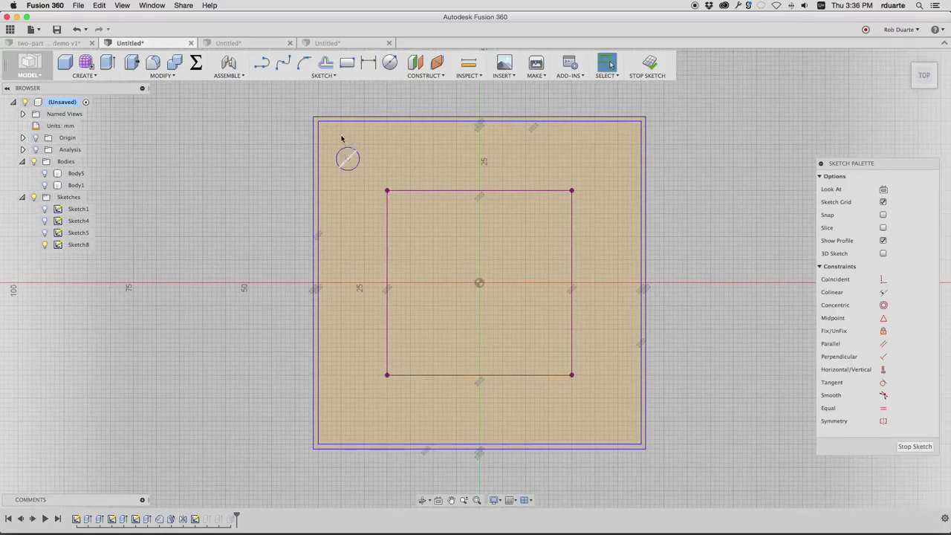
- Dimension the circle's centre 8 mm horizontally from the left inner wall line
key("d")
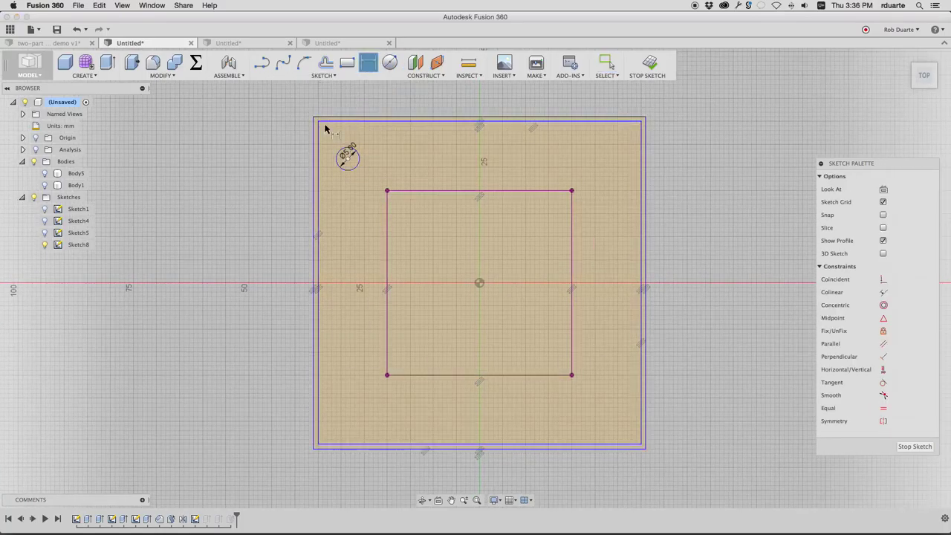
left_click(347, 159)
left_click(317, 163)
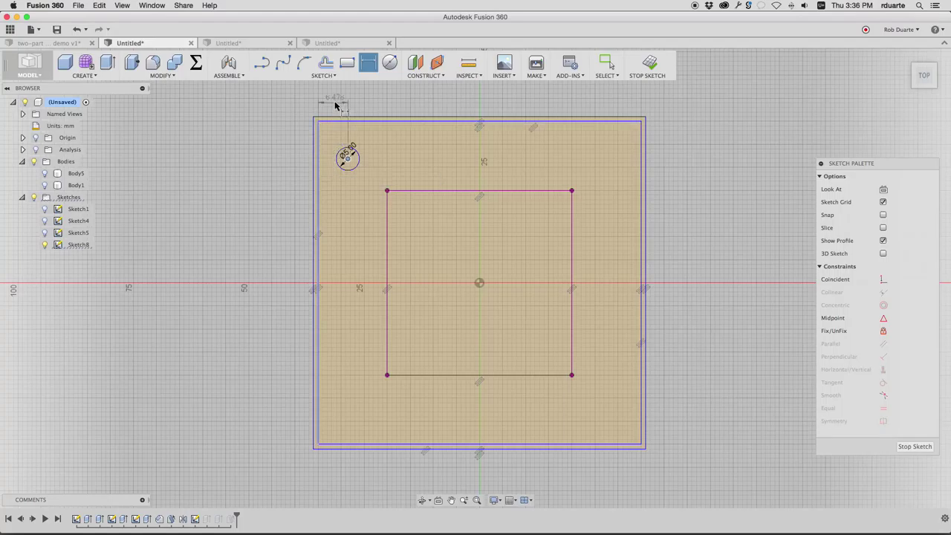
left_click(333, 92)
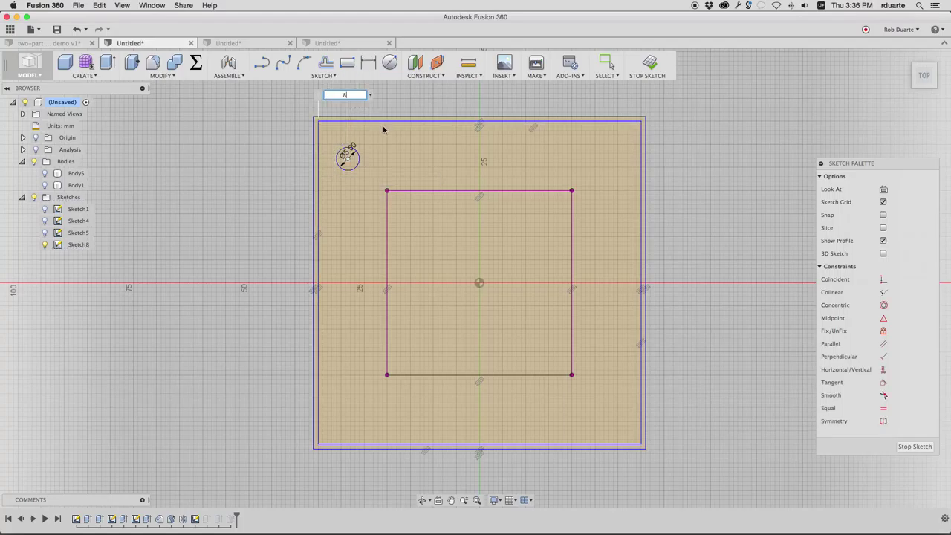
key("Return")
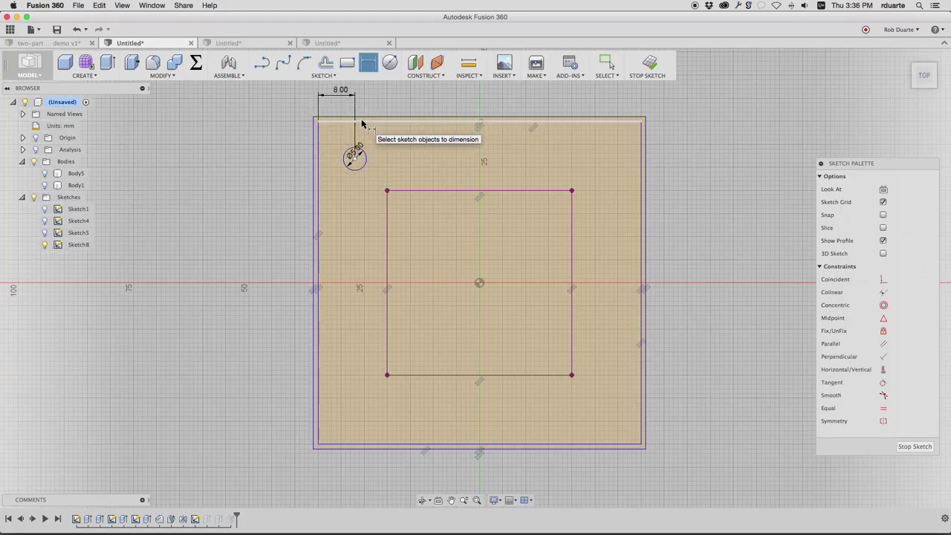
- Dimension the circle's centre 8 mm vertically from the upper inner wall line
left_click(361, 121)
left_click(354, 157)
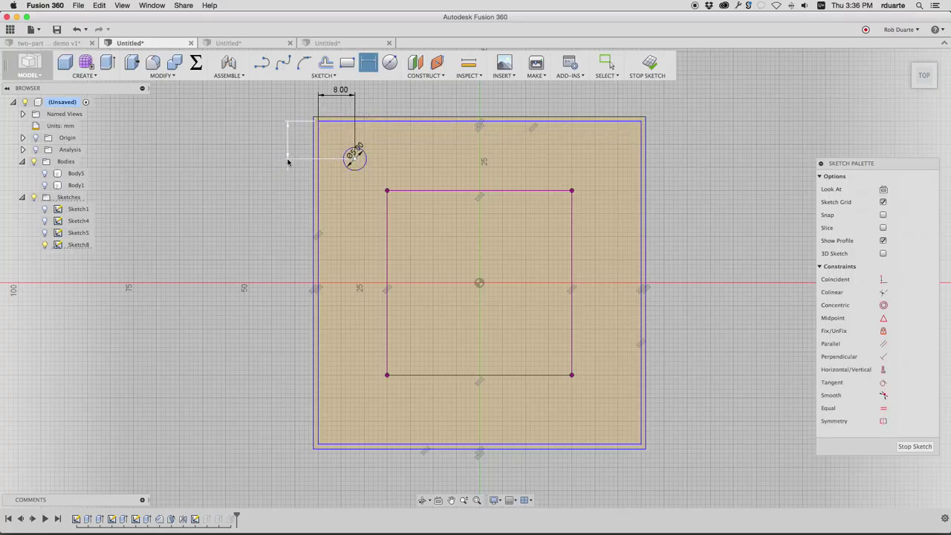
left_click(288, 161)
type("8")
key("Return")
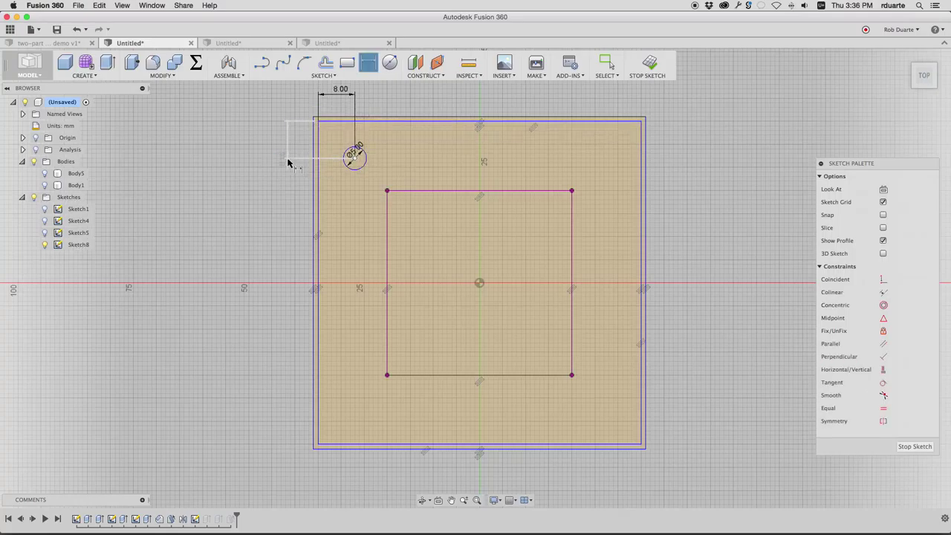
- Measure the length of the upper inner wall line, and close the measurement
left_click(469, 63)
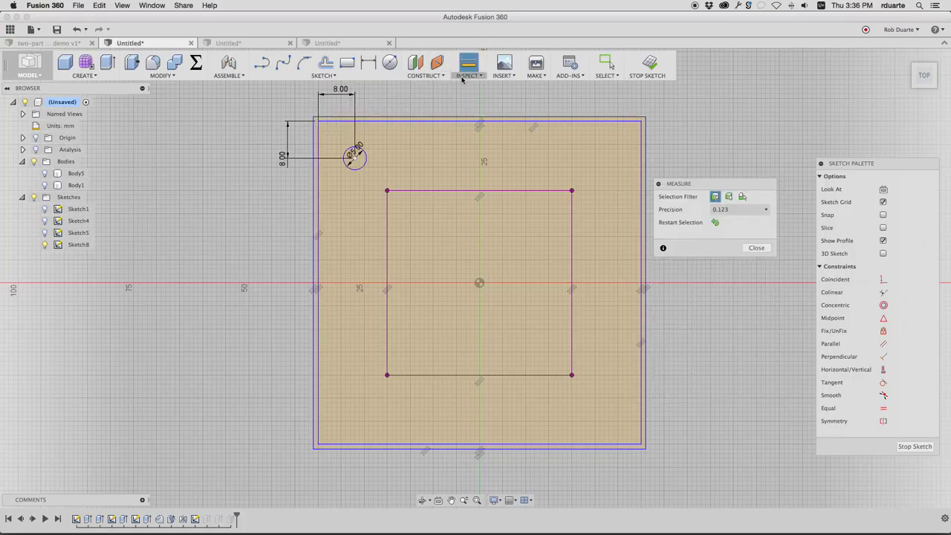
left_click(446, 122)
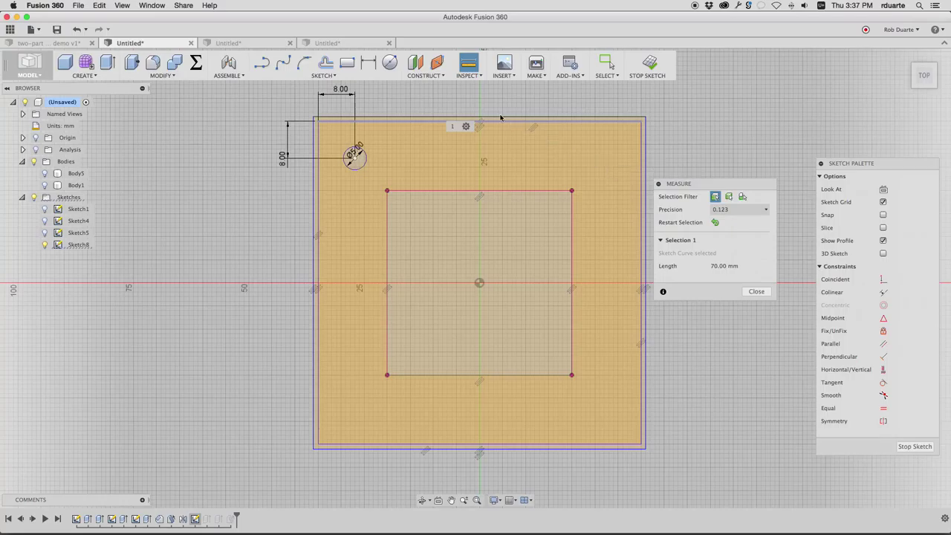
left_click(755, 291)
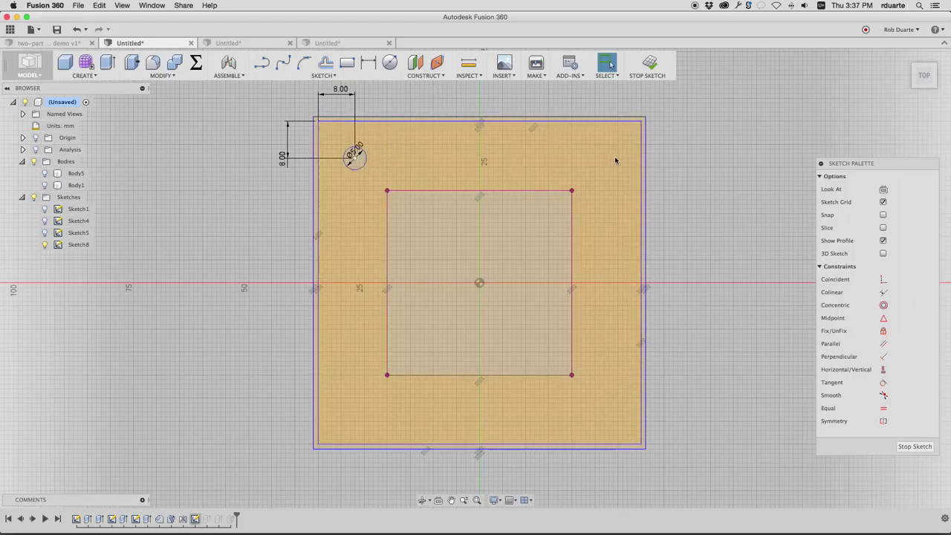
- Start a rectangular sketch pattern of the 5 mm circle with a 54 mm extent in both directions
left_click(364, 153)
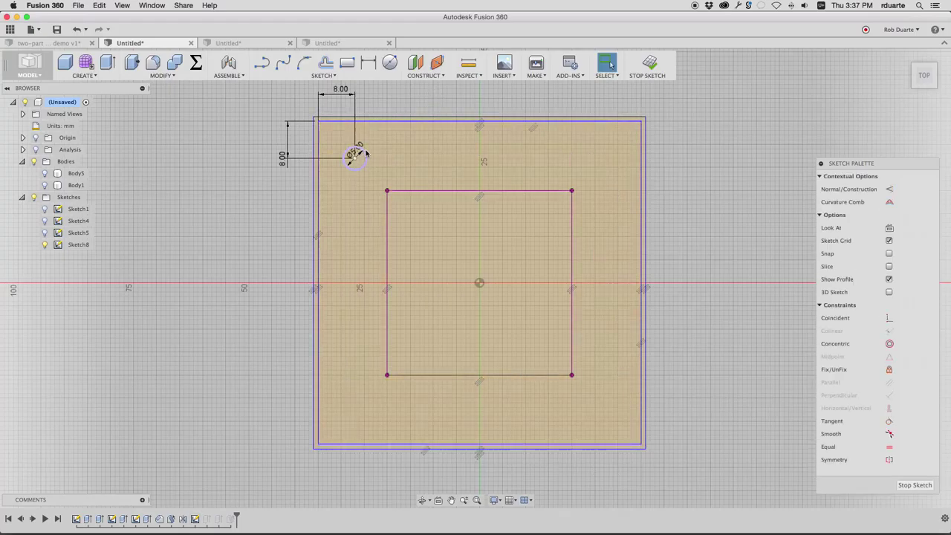
left_click(324, 75)
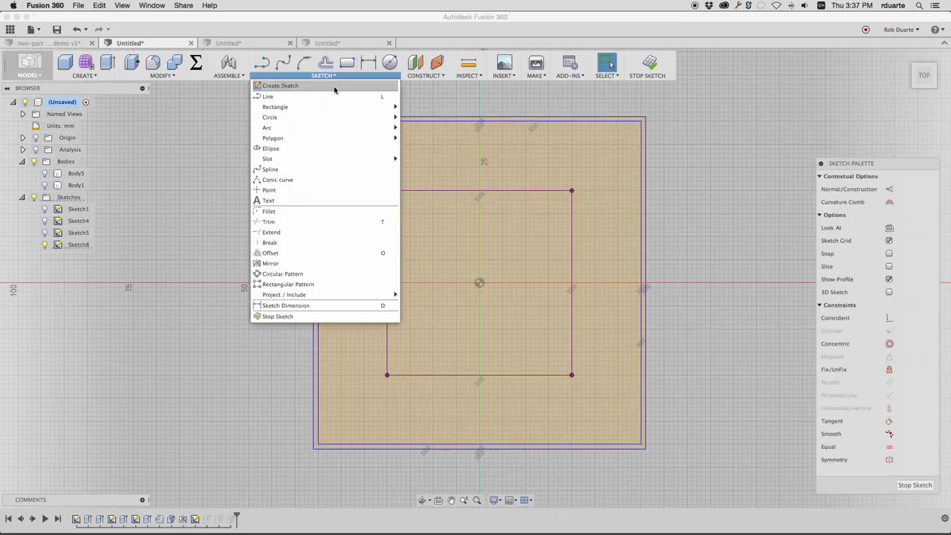
left_click(335, 285)
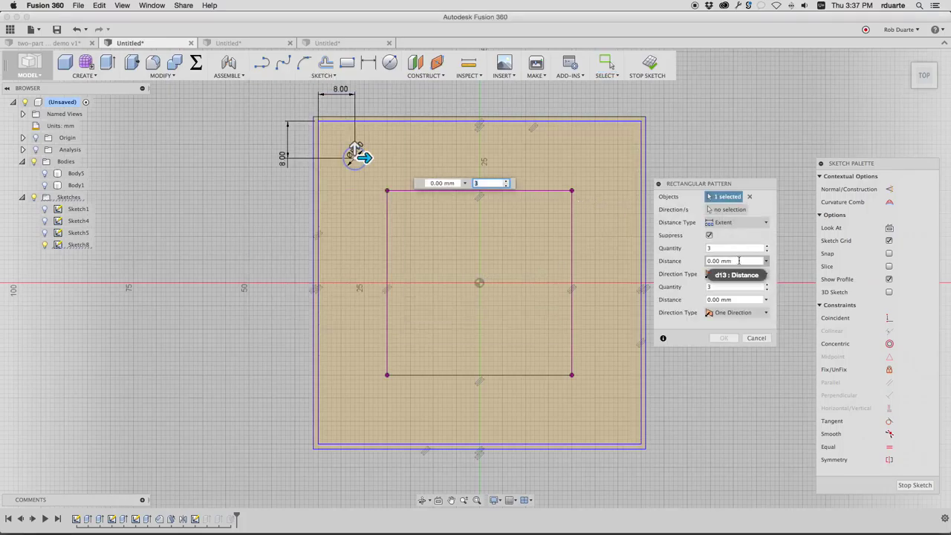
left_click(739, 261)
key("Tab")
key("Tab")
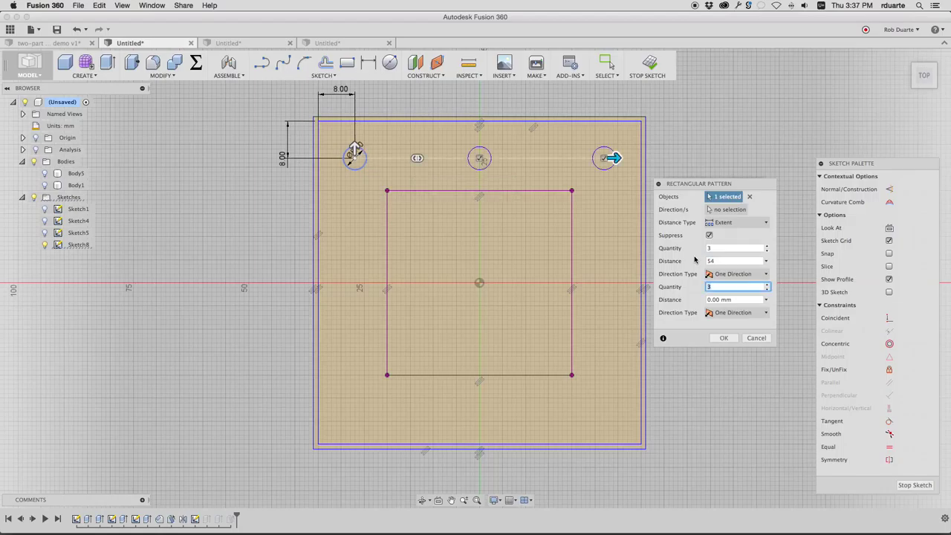
key("Tab")
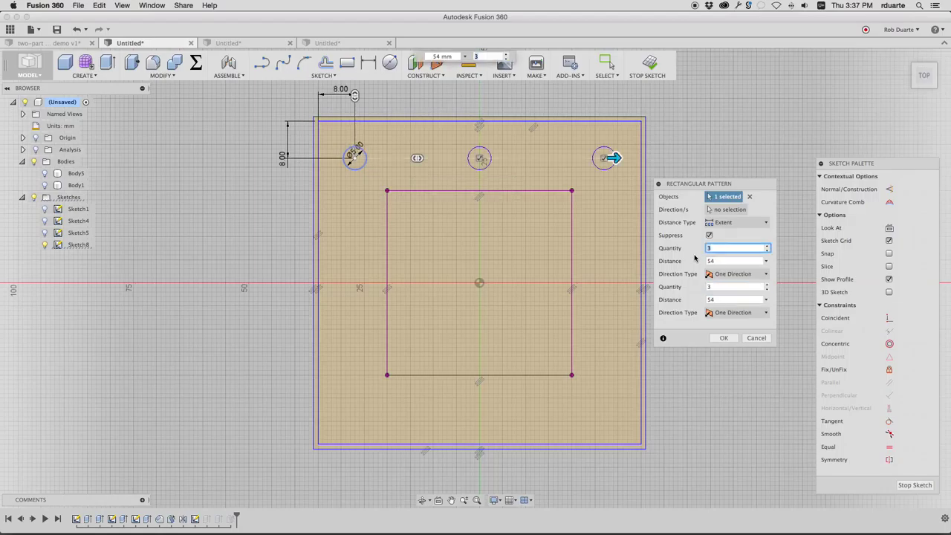
- Set the pattern quantity to 2 in both directions and turn off Suppress, keeping One Direction as the direction type
left_click(767, 250)
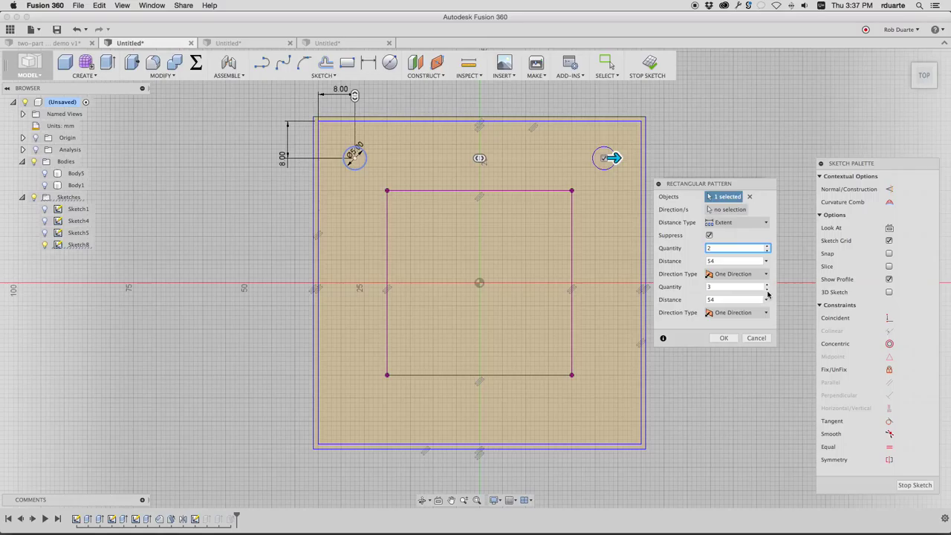
left_click(767, 289)
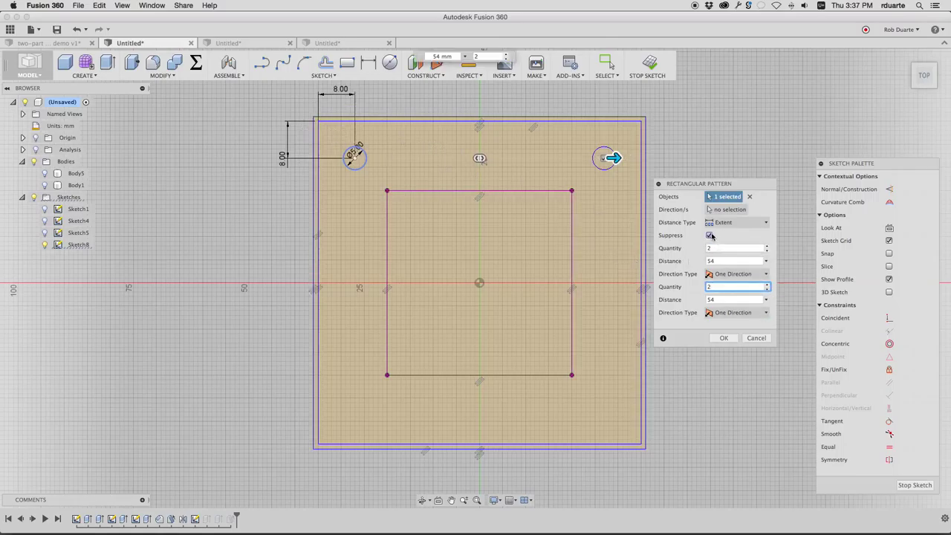
left_click(709, 234)
left_click(728, 274)
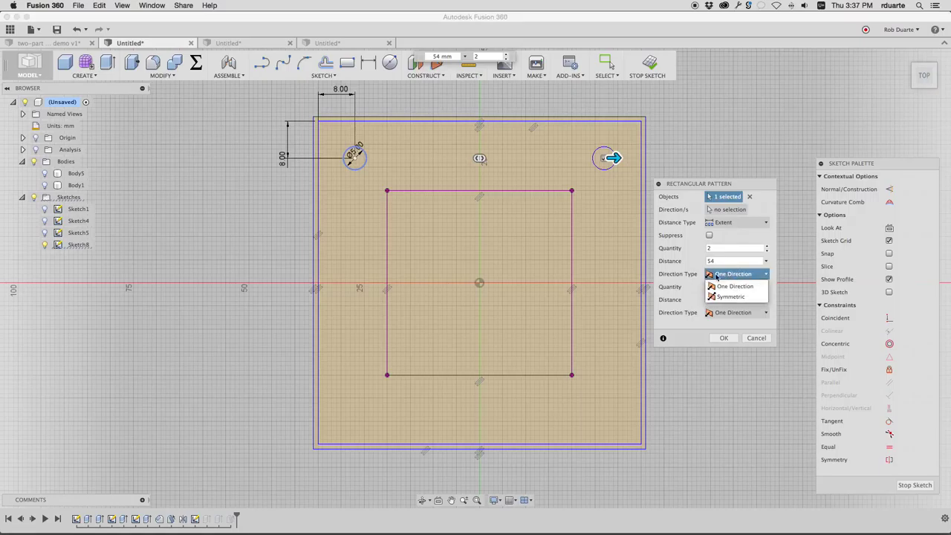
left_click(696, 277)
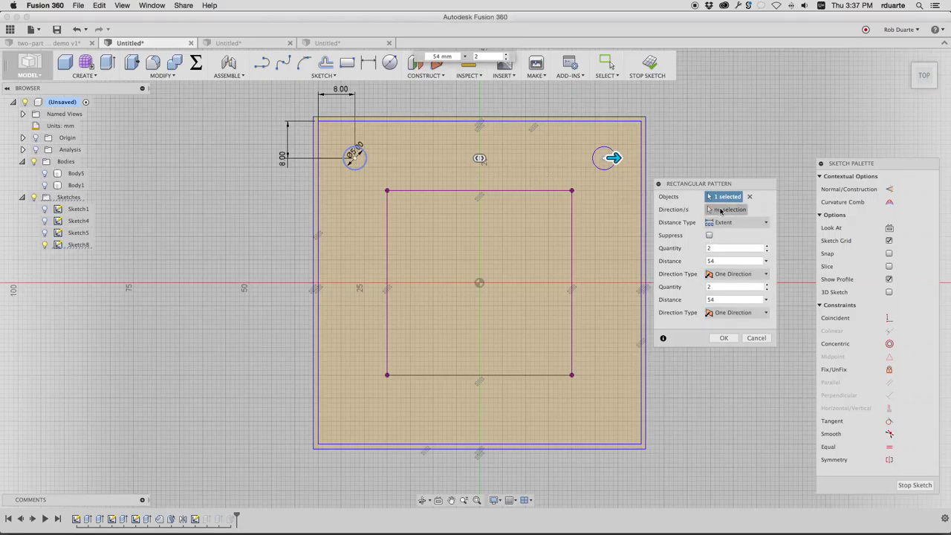
- Align the pattern directions with the upper and left inner wall lines and create the four corner circles
left_click(725, 210)
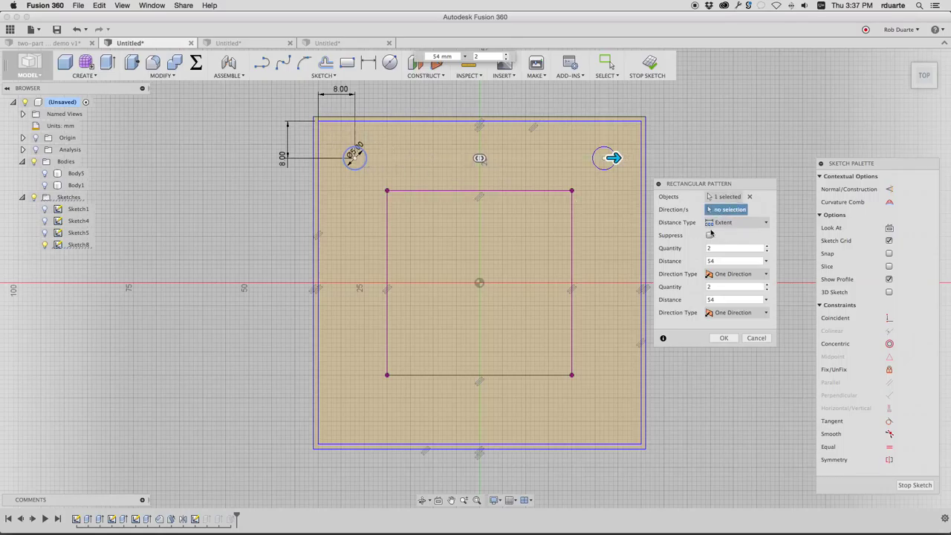
left_click(640, 249)
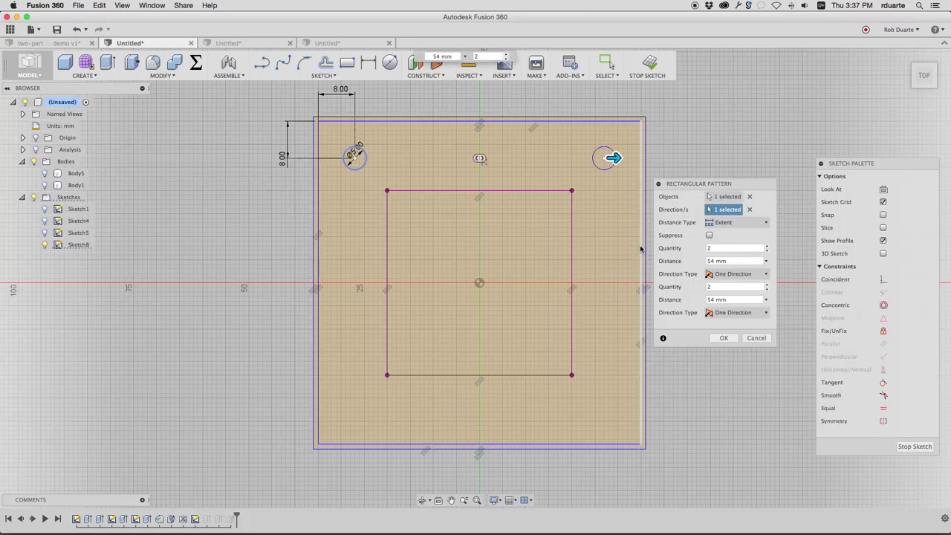
left_click(501, 121)
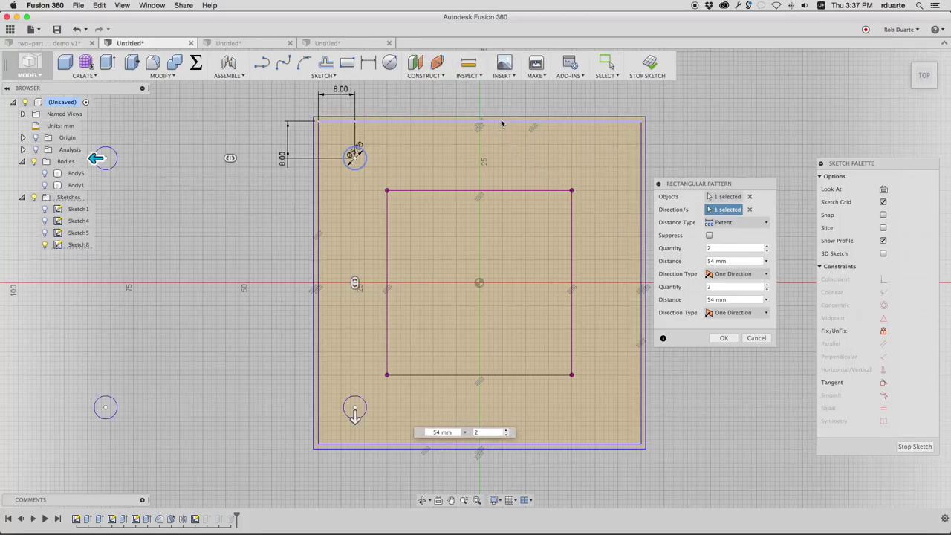
left_click(501, 122)
left_click(501, 122)
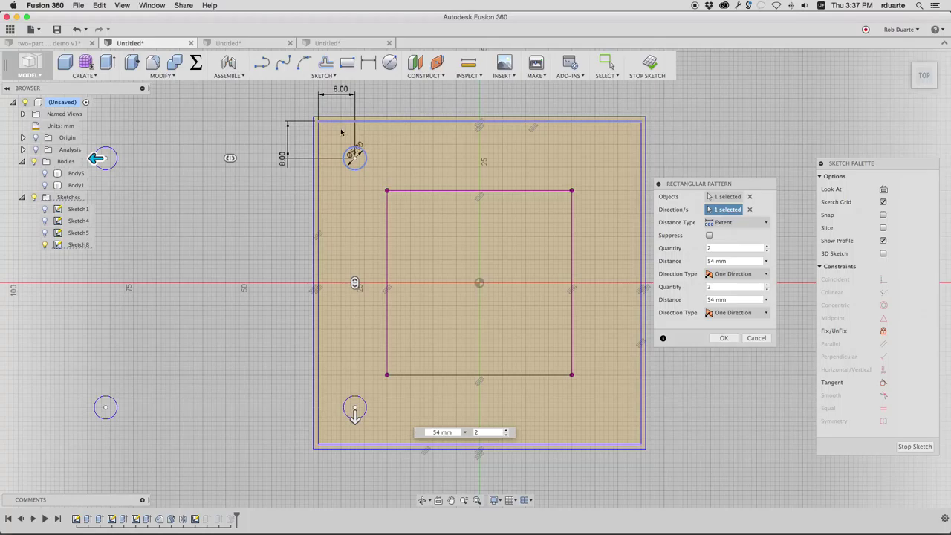
left_click(319, 154)
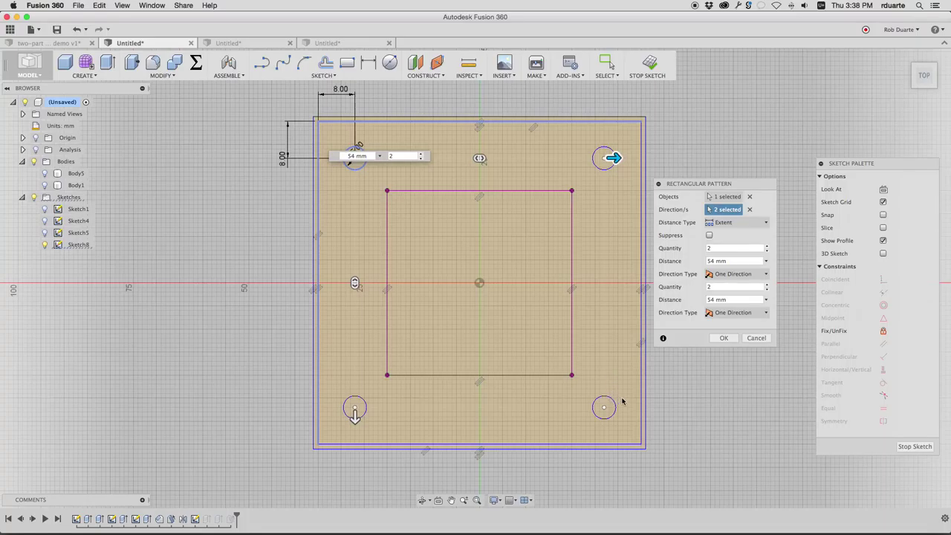
left_click(724, 338)
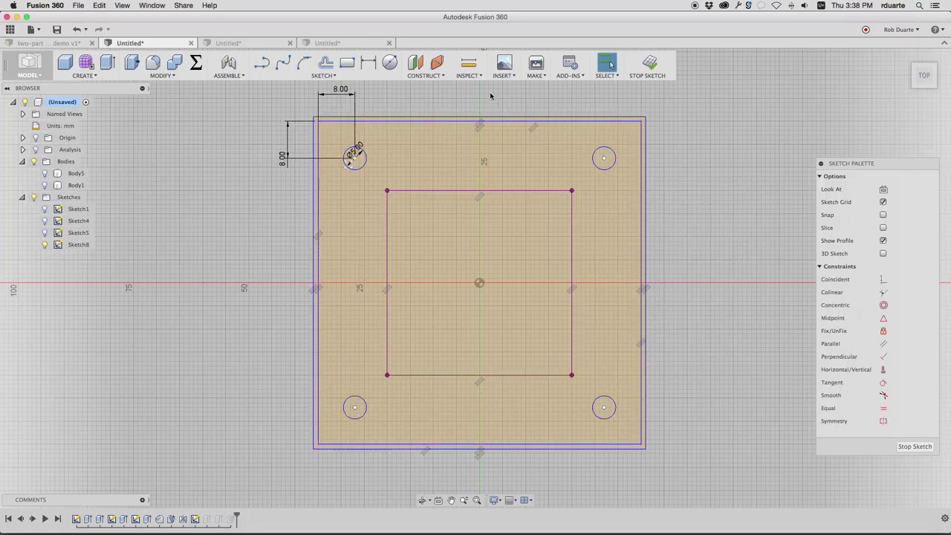
- Measure the distance from the upper-right circle's centre to the right inner wall line, and close the measurement
left_click(468, 63)
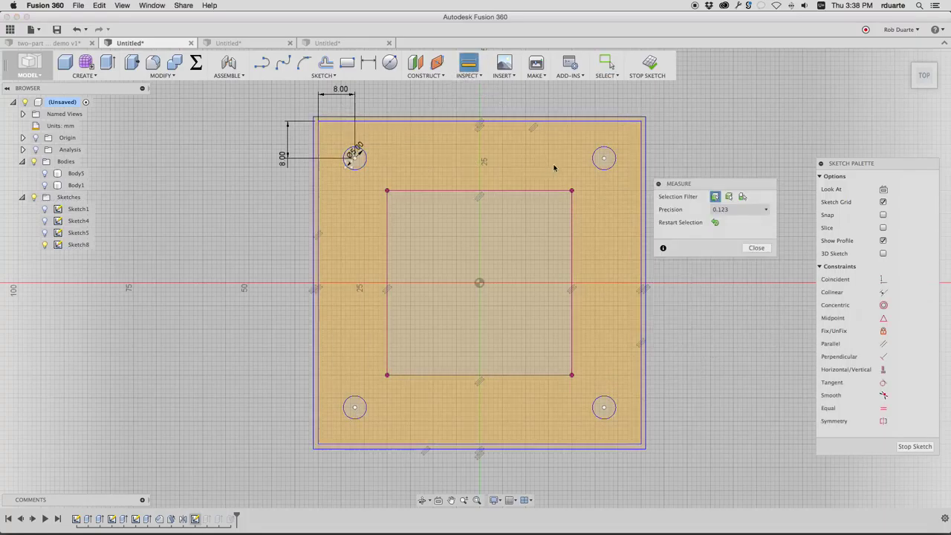
left_click(603, 159)
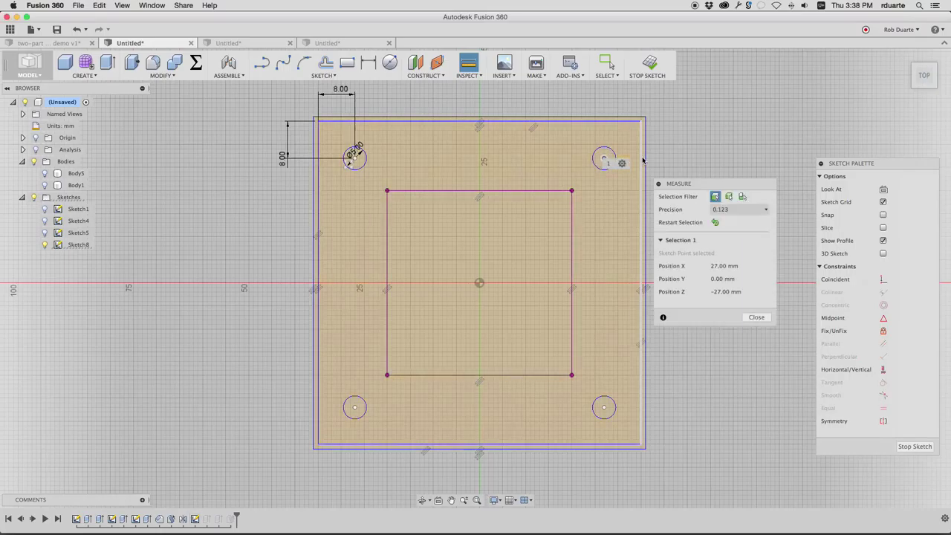
left_click(643, 160)
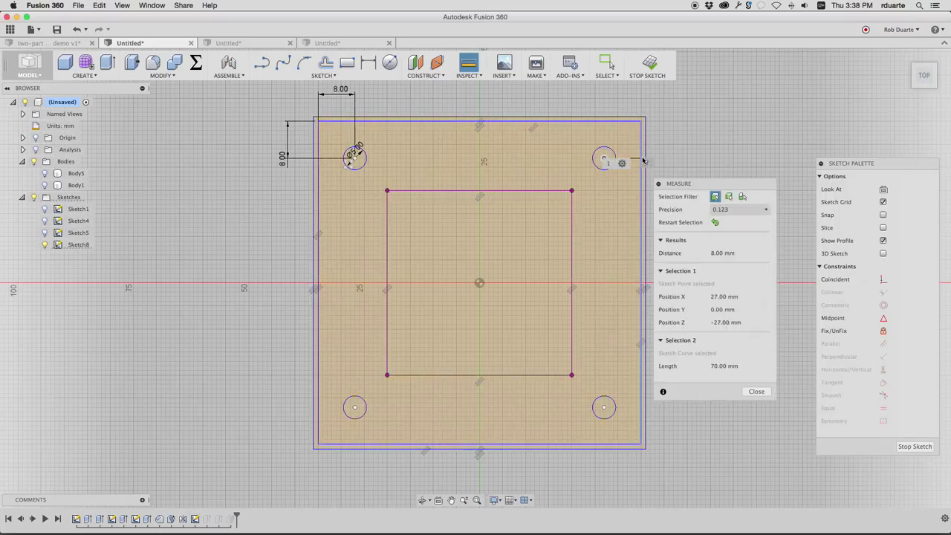
left_click(756, 391)
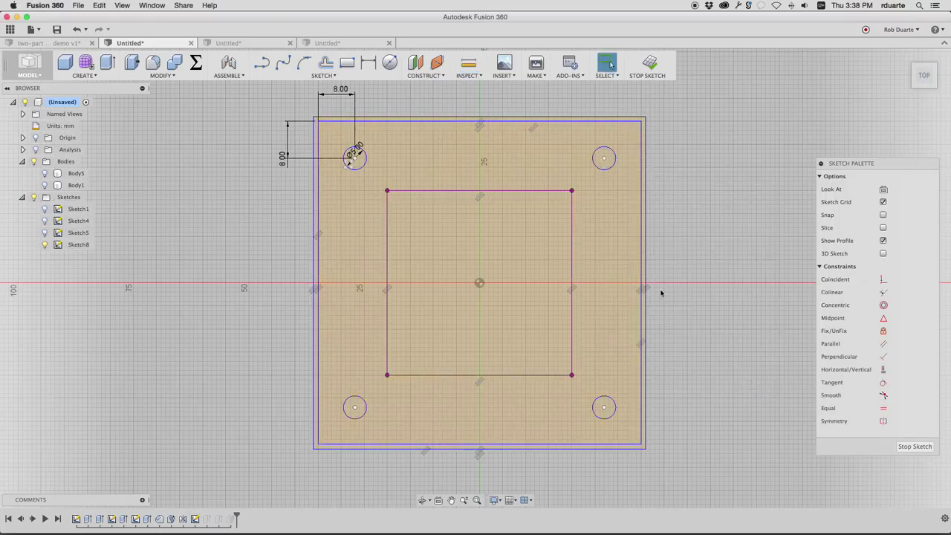
- Finish the sketch, show Body6, and extrude the four corner circles 4 mm as pegs joined to the box floor
left_click(649, 64)
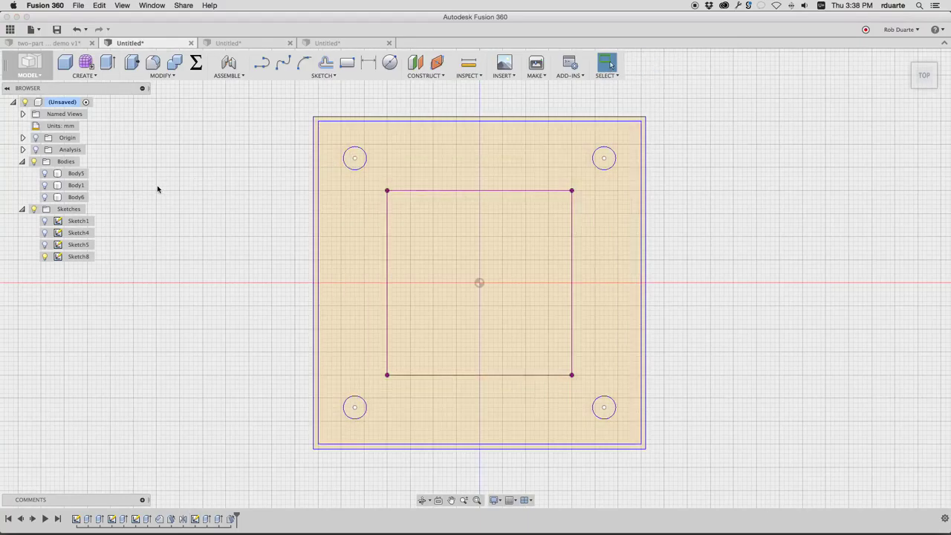
left_click(45, 197)
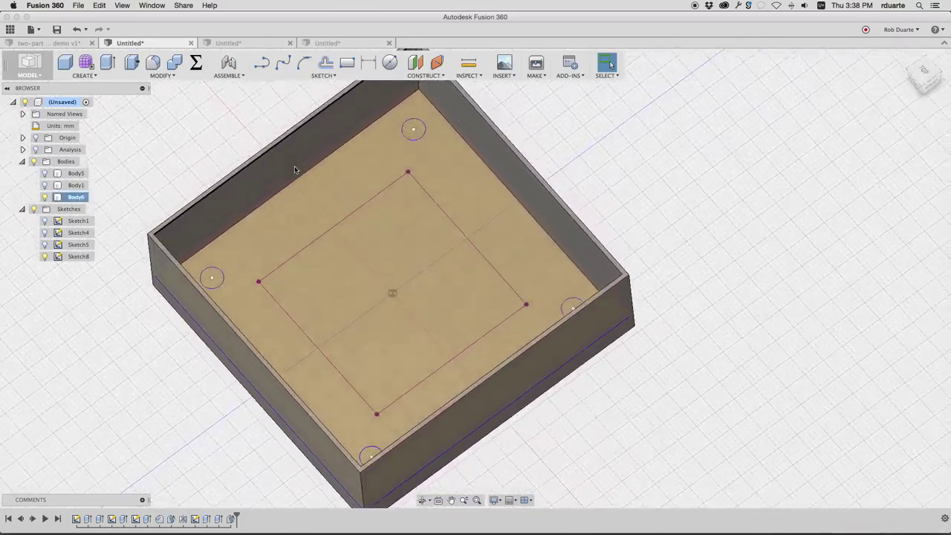
key("q")
left_click(409, 115)
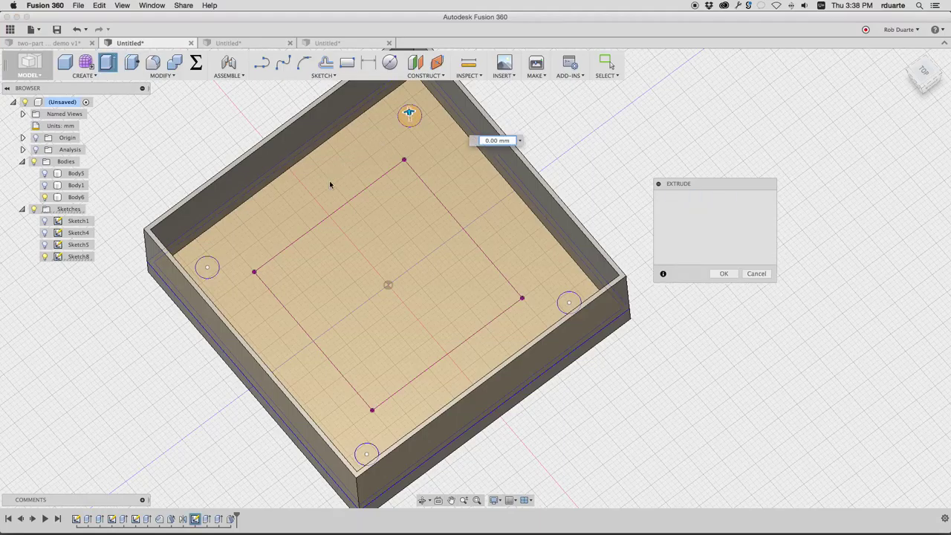
left_click(213, 271)
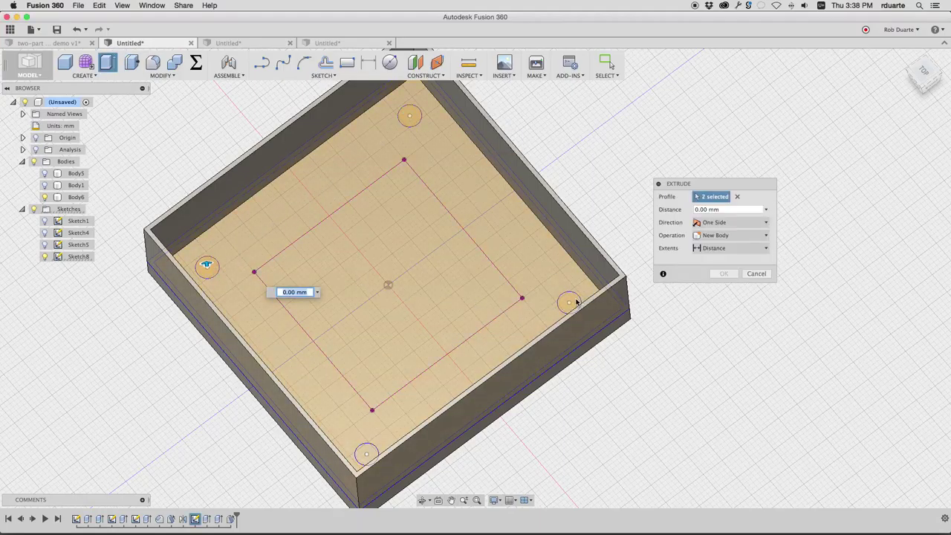
left_click(570, 303)
left_click(370, 453)
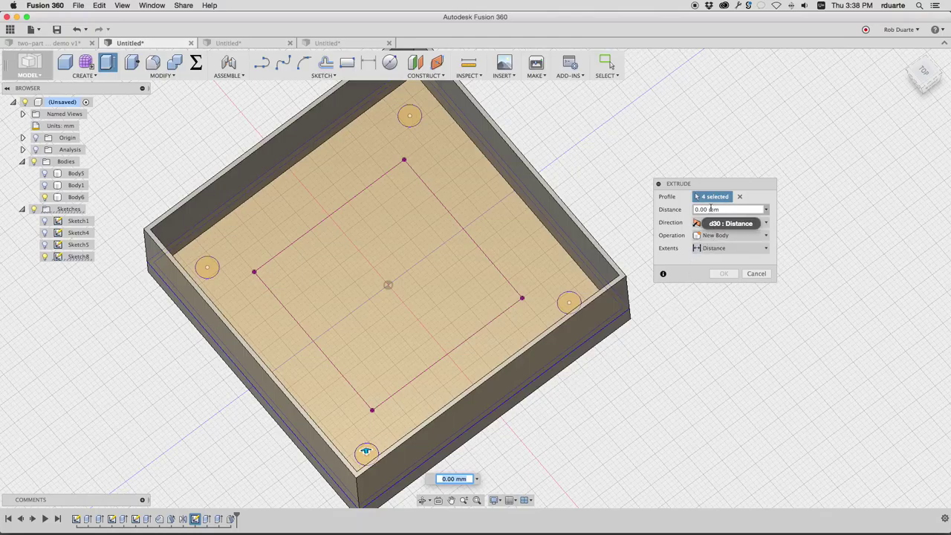
left_click(708, 209)
type("4")
key("Tab")
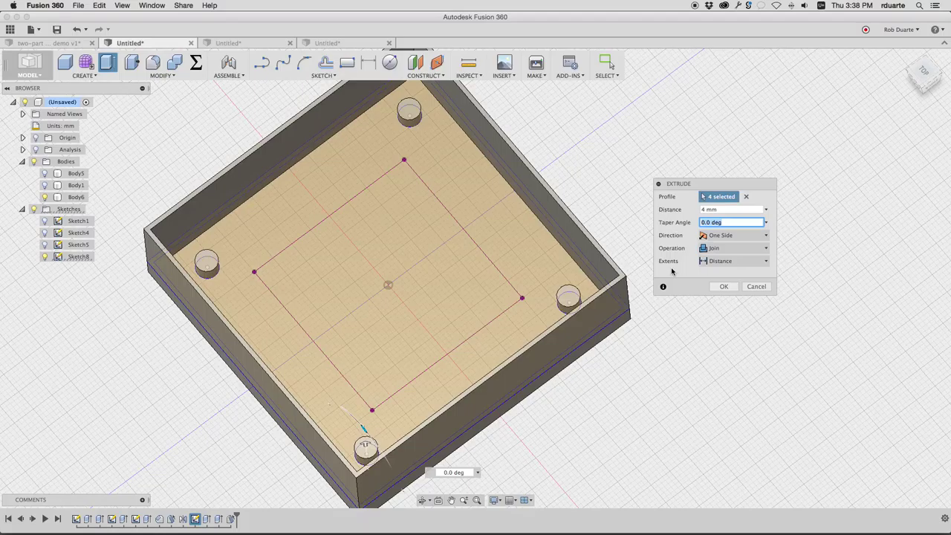
left_click(721, 287)
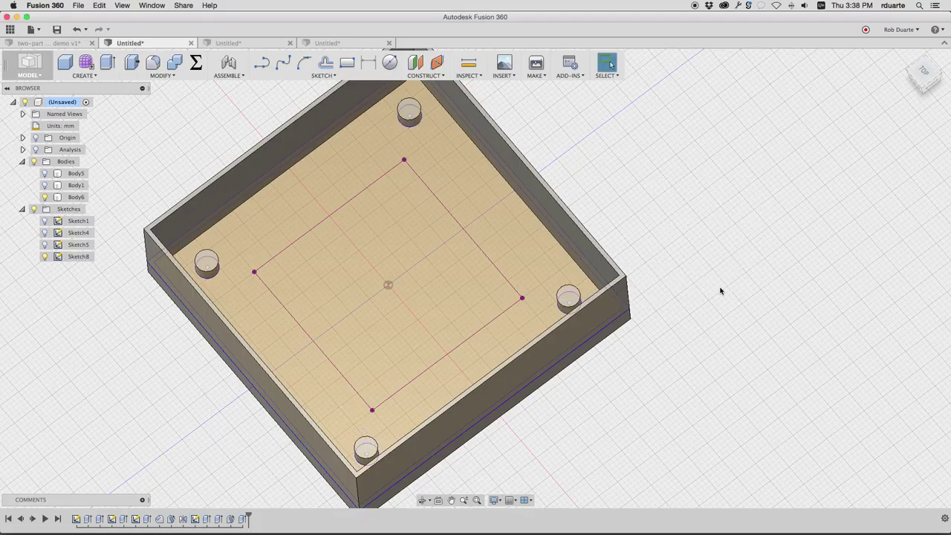
- Show the Body5 half block and hide the pegged box Body6, keeping Body1 hidden
left_click(46, 186)
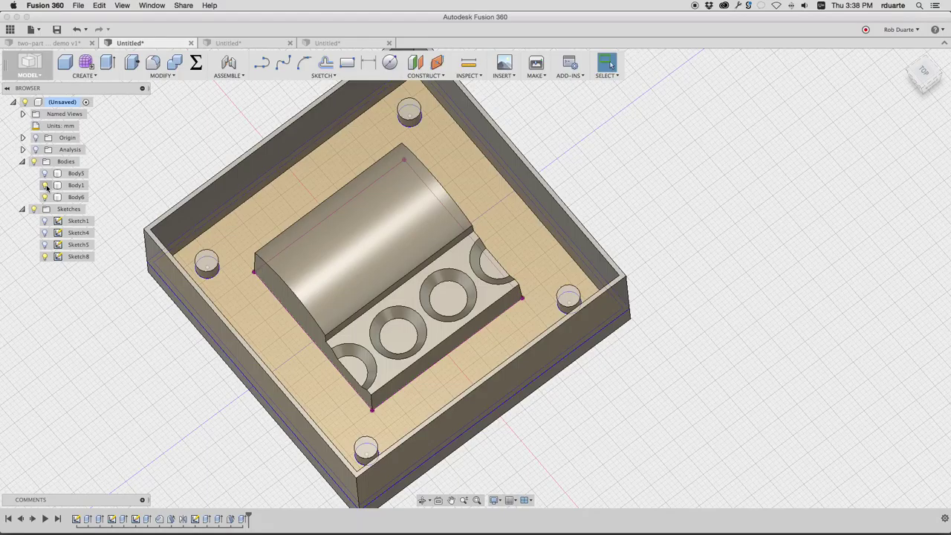
left_click(45, 186)
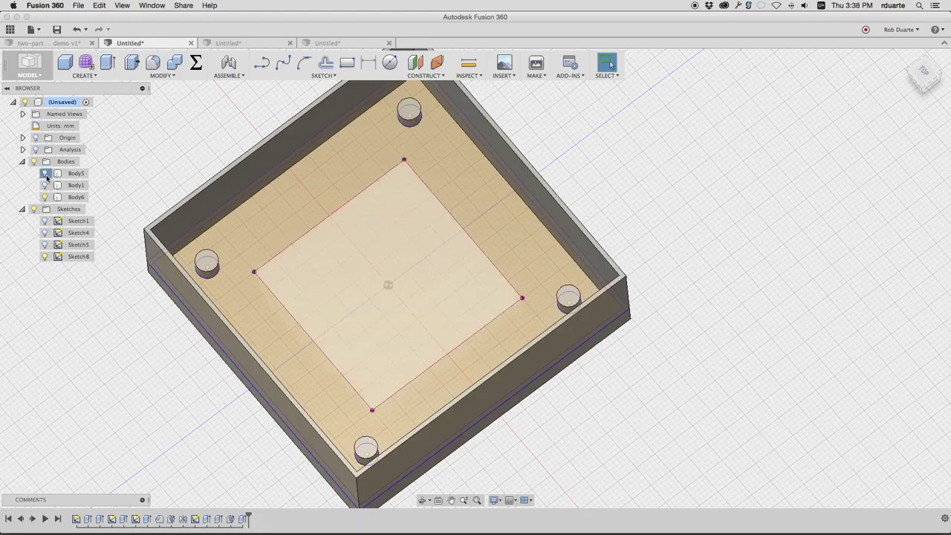
left_click(46, 173)
left_click(45, 197)
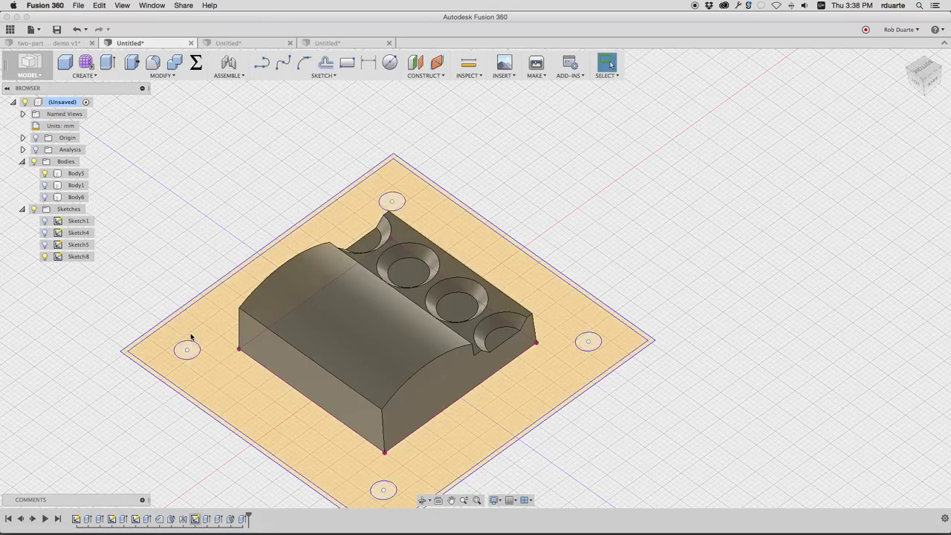
left_click(338, 41)
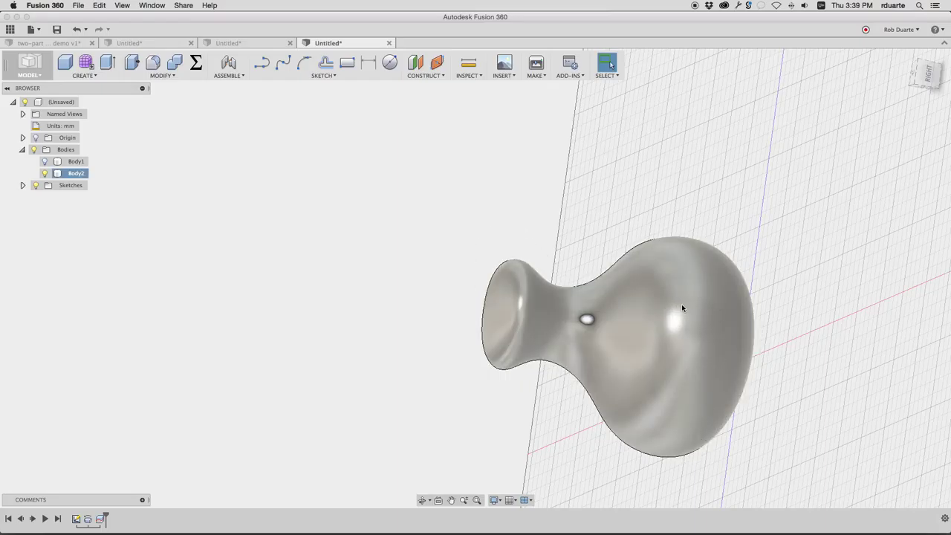
left_click(158, 44)
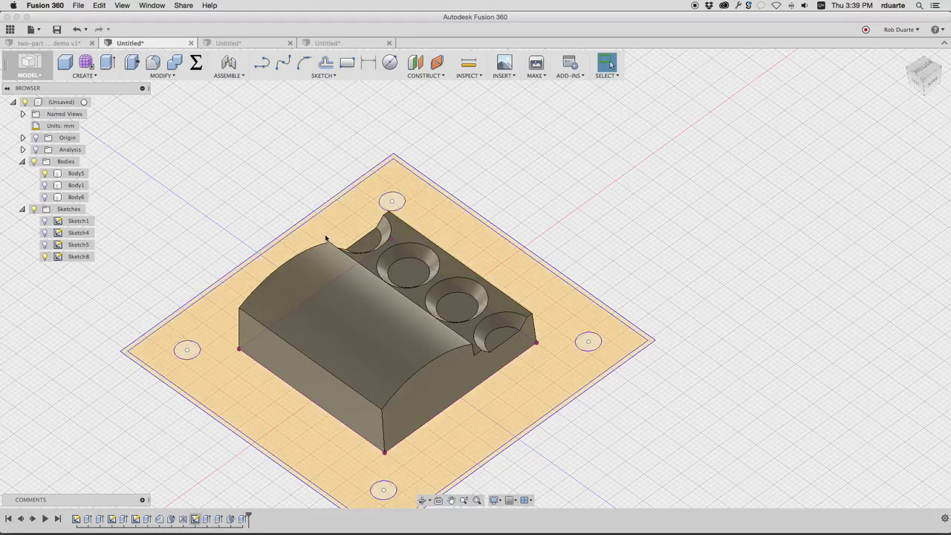
- Extrude the thin outer border profile of the sketch into a wall around the Body5 block as a new body
key("q")
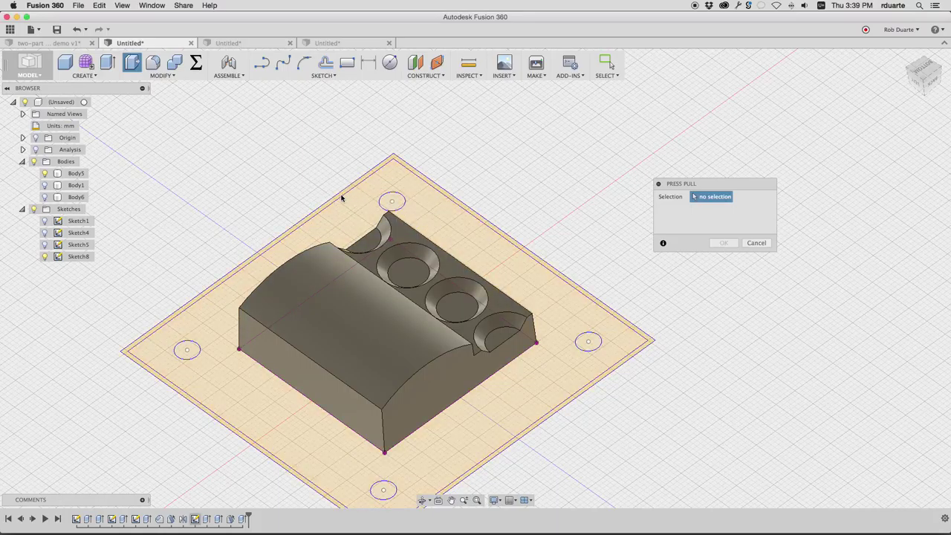
left_click(342, 198)
left_click_drag(254, 449, 250, 377)
left_click(723, 286)
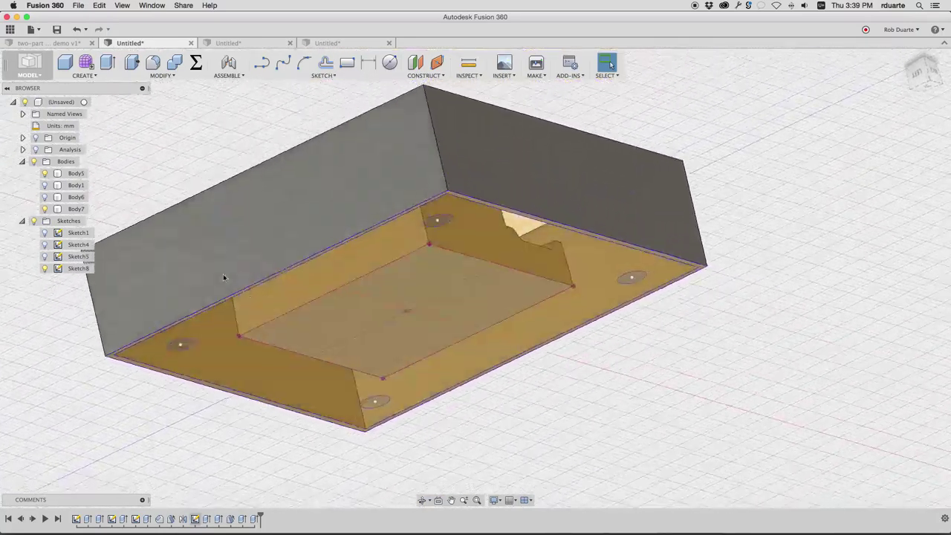
- Hide Body5 and extrude all seven sketch profiles, including the border, corner circles and centre square, 6 mm as a floor joined to the walls
key("q")
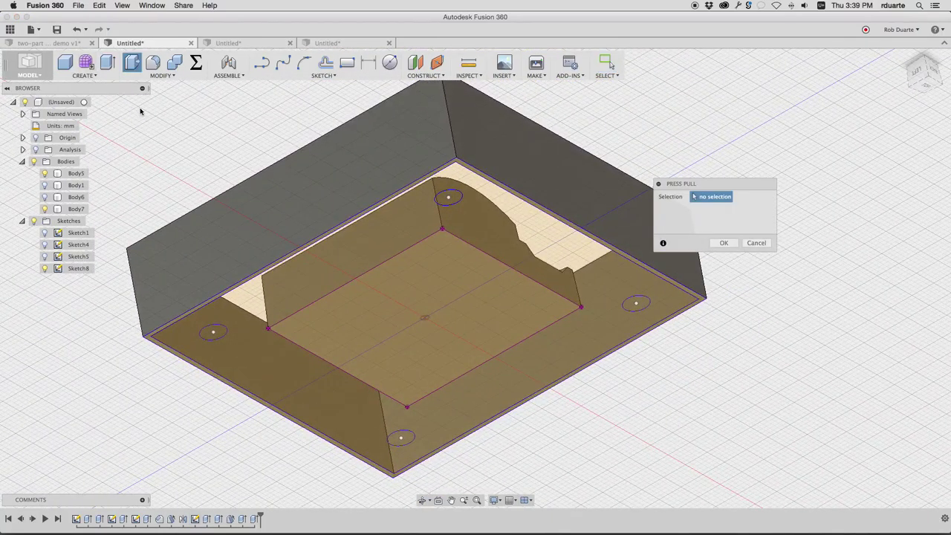
left_click(46, 174)
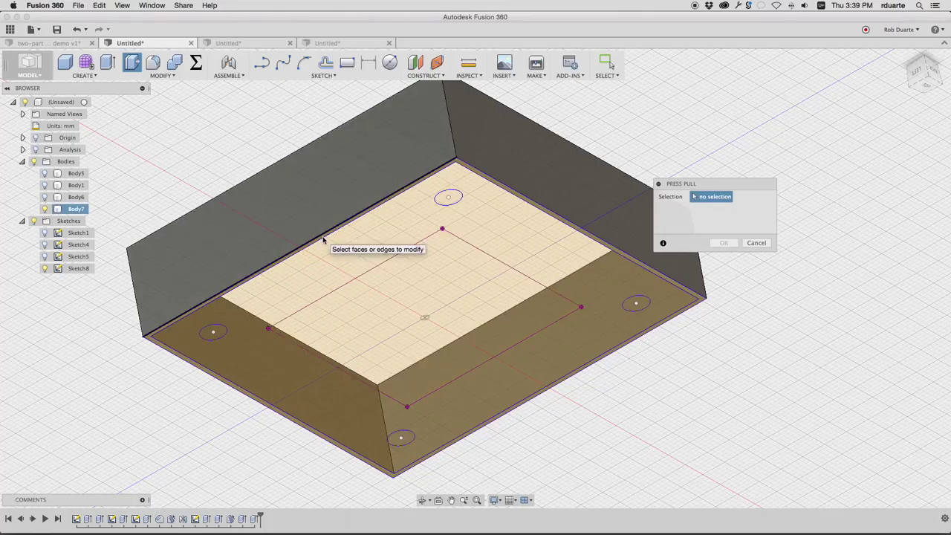
scroll(335, 235, "up", 5)
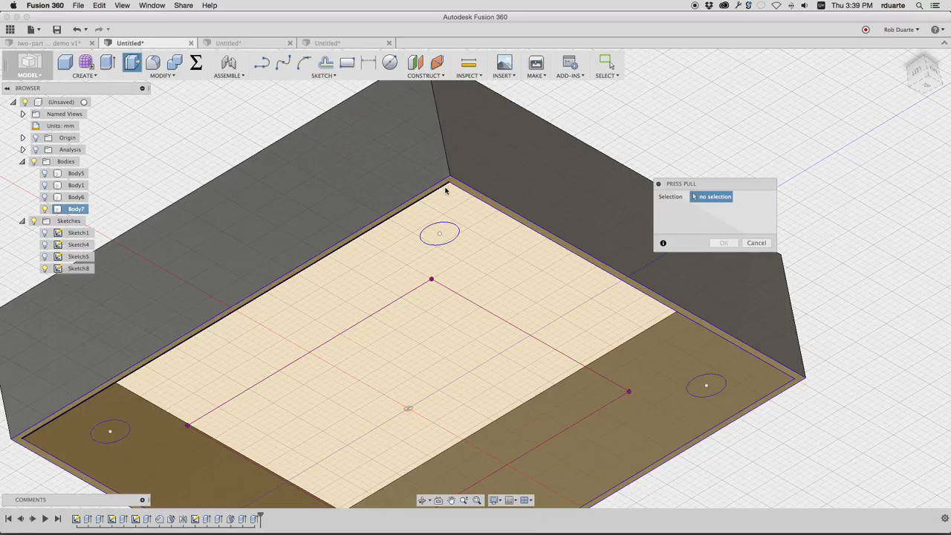
left_click(461, 194)
left_click(454, 213)
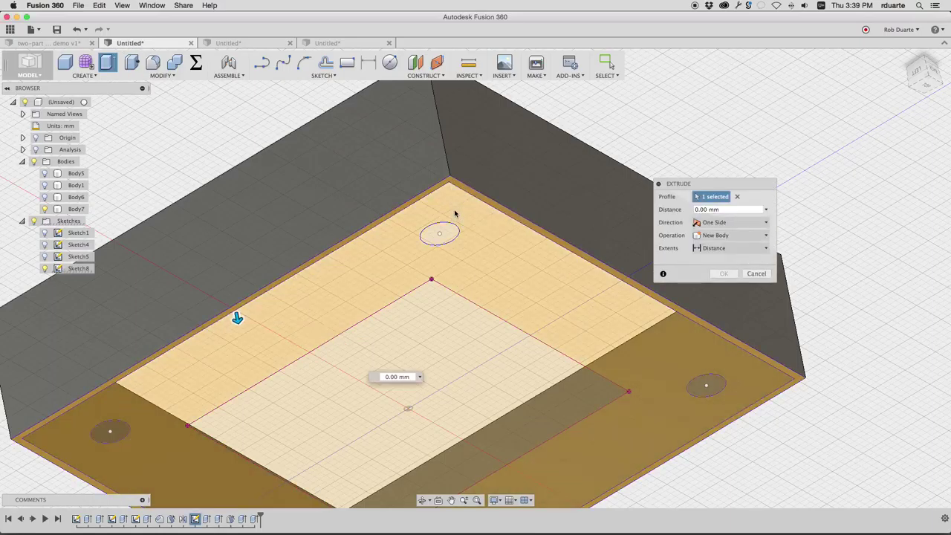
scroll(453, 225, "down", 2)
left_click(453, 216)
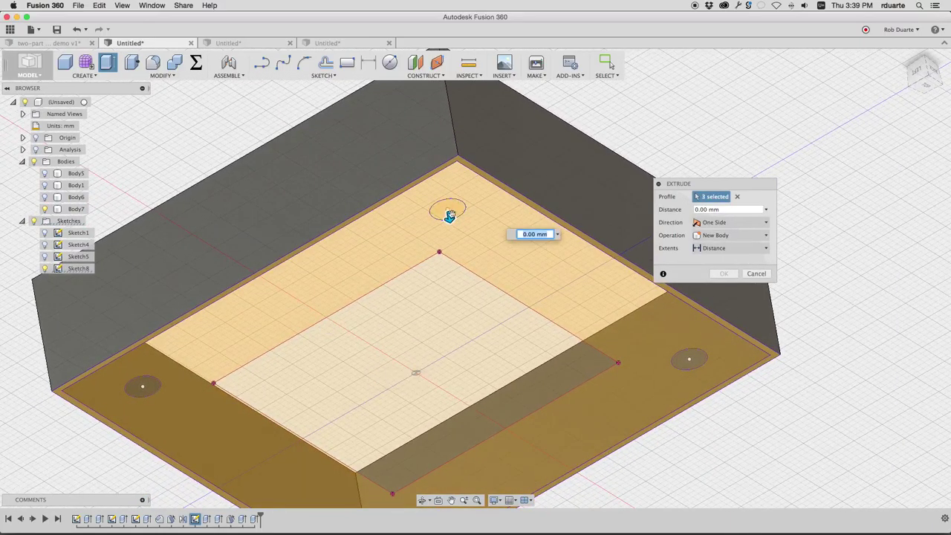
left_click(146, 393)
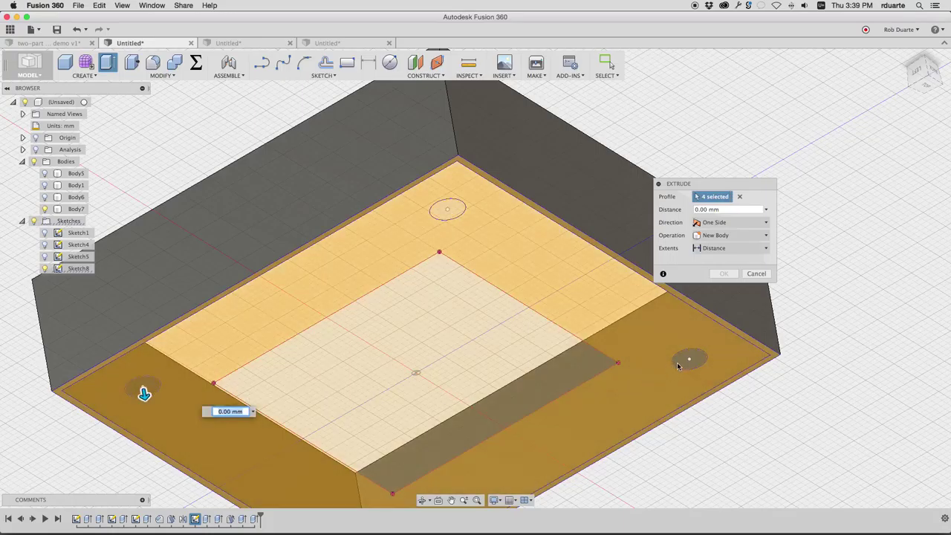
left_click(676, 361)
scroll(409, 482, "down", 2)
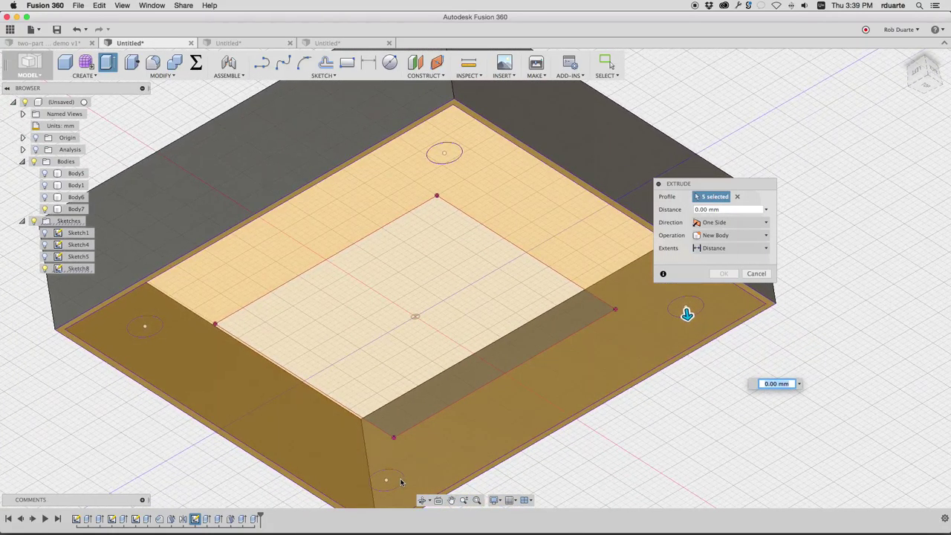
left_click(387, 481)
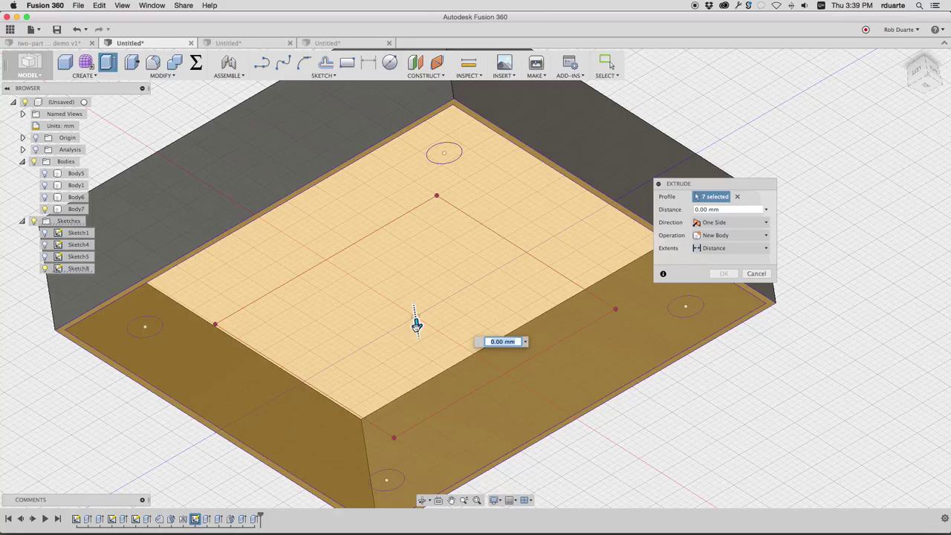
left_click_drag(416, 323, 420, 359)
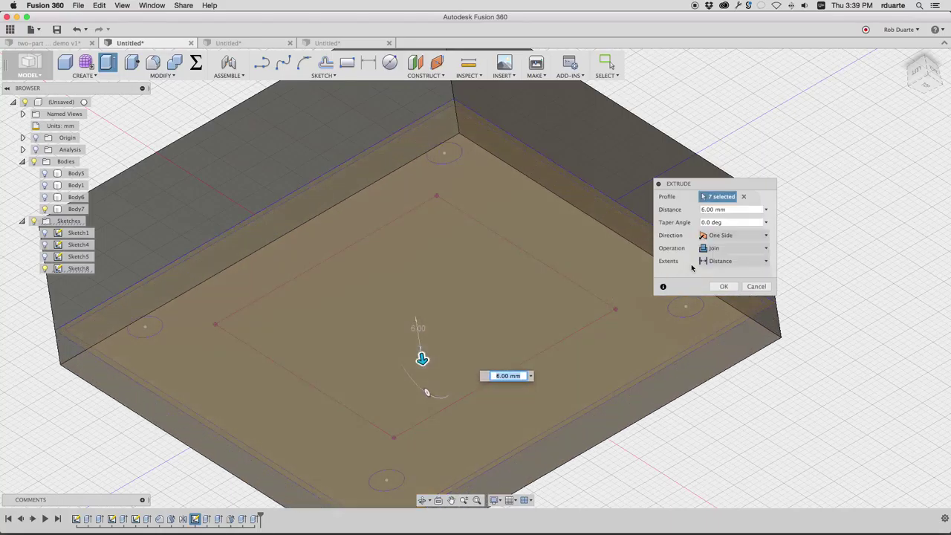
left_click(717, 290)
- Cut the four corner circles 4 mm deep into the floor of the second box, Body7
middle_click_drag(717, 290, 260, 205, "shift")
left_click(75, 211)
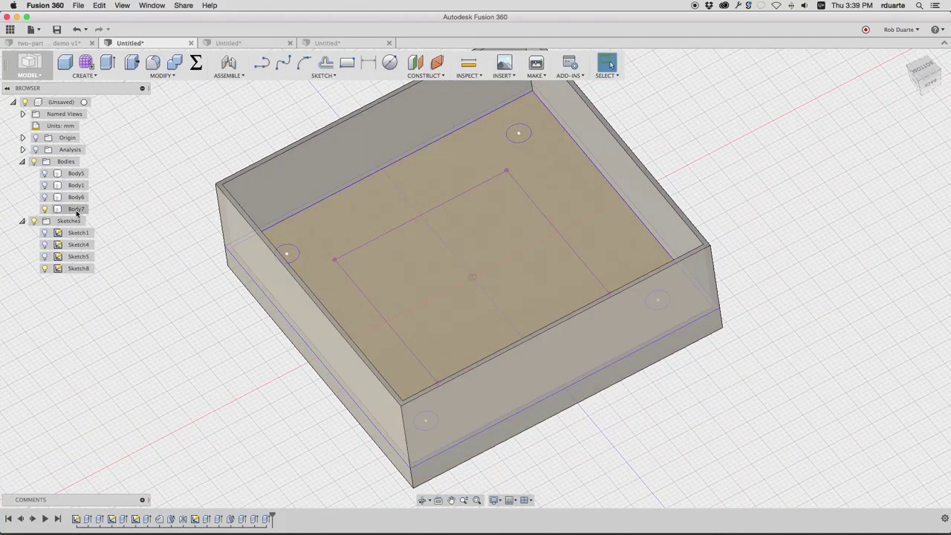
left_click(132, 66)
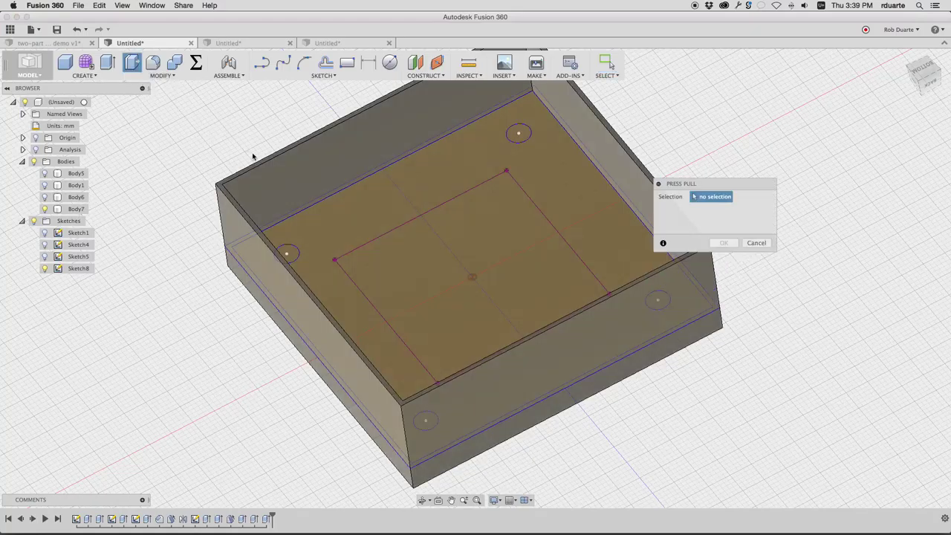
left_click(473, 152)
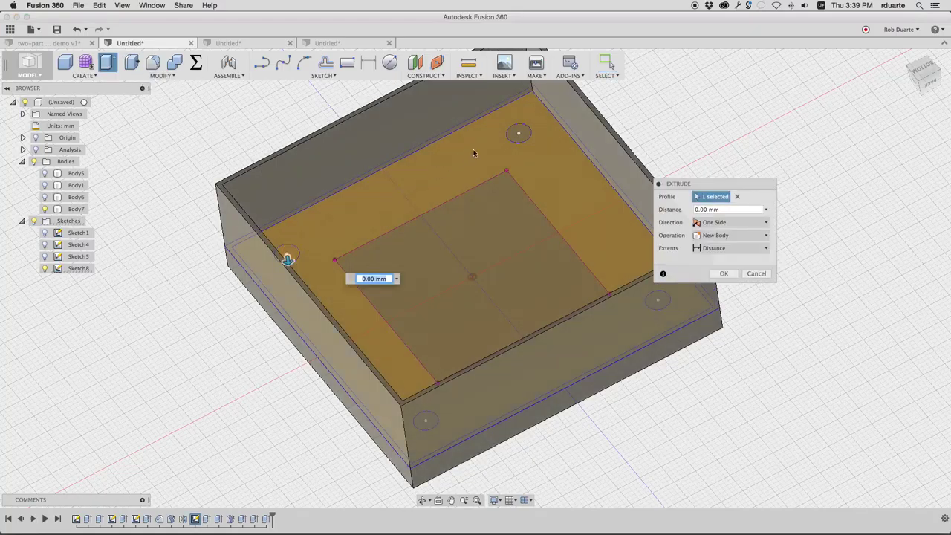
left_click(516, 134)
left_click(666, 302)
left_click(665, 303)
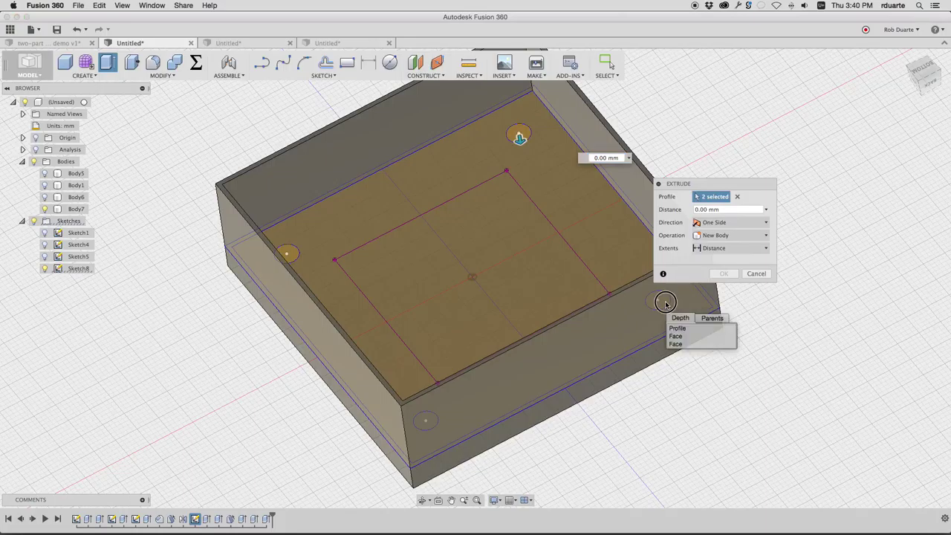
left_click(687, 332)
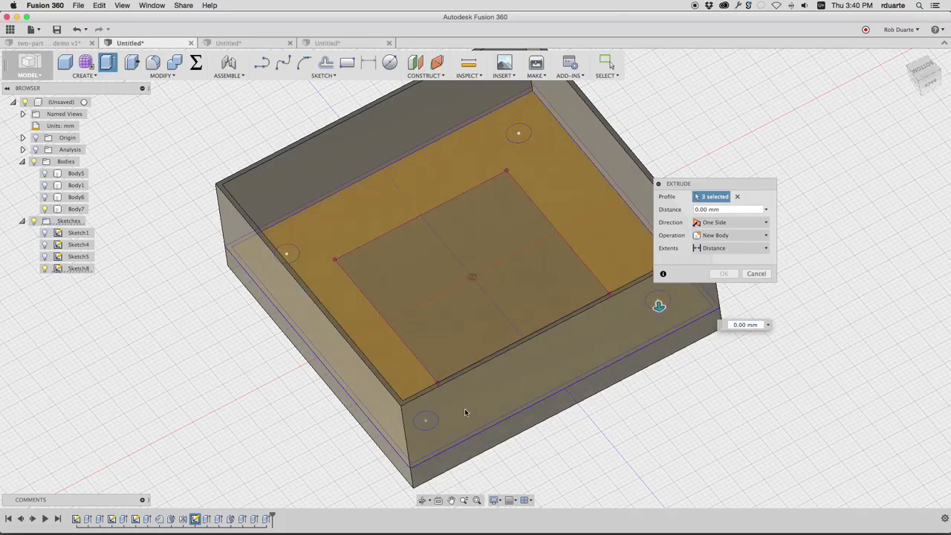
left_click(439, 437)
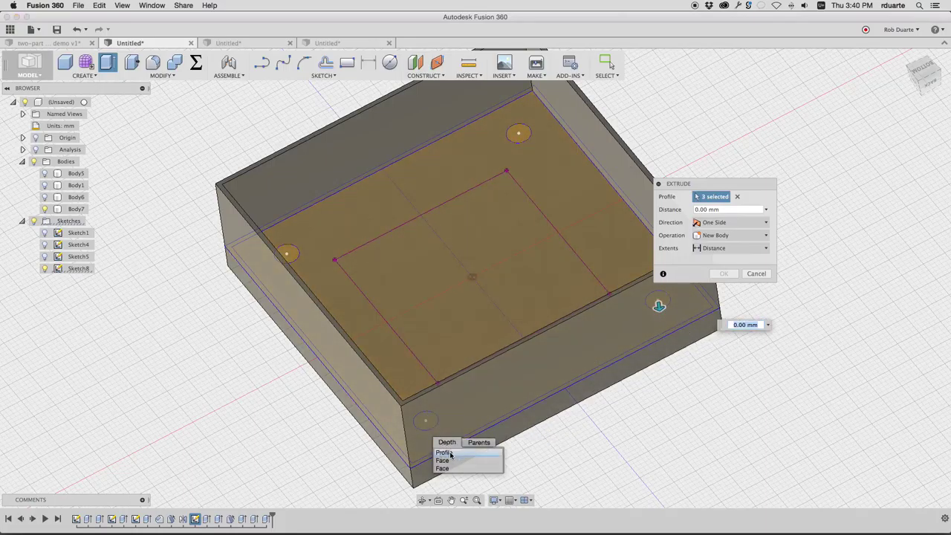
left_click(443, 453)
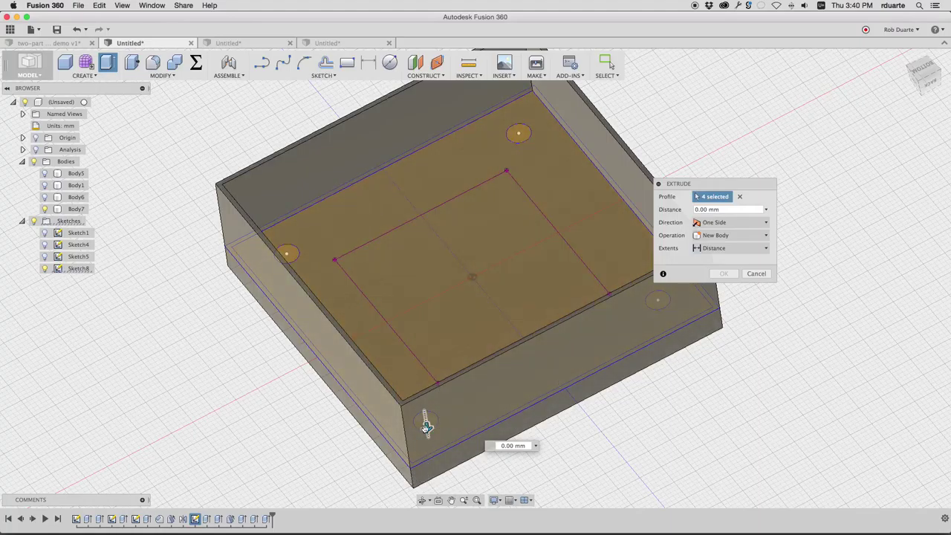
left_click_drag(426, 427, 425, 440)
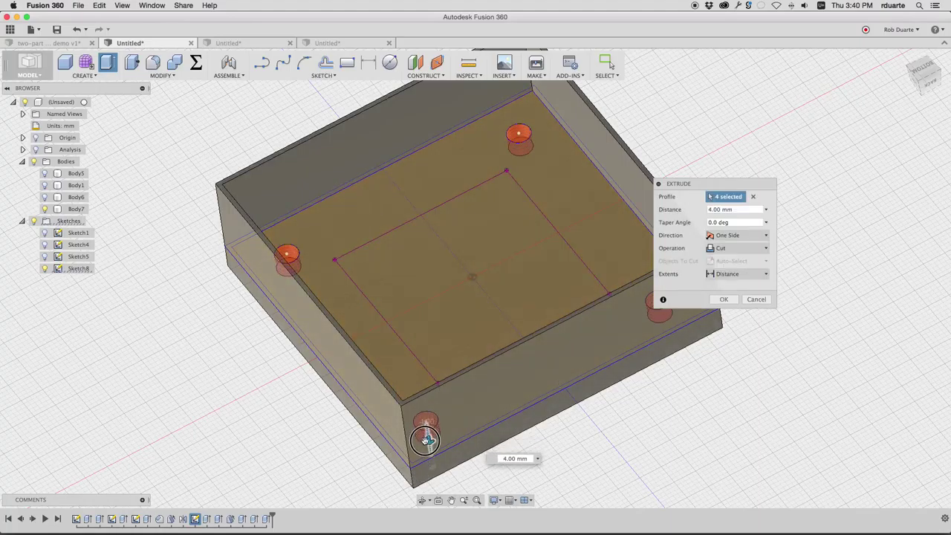
left_click(723, 298)
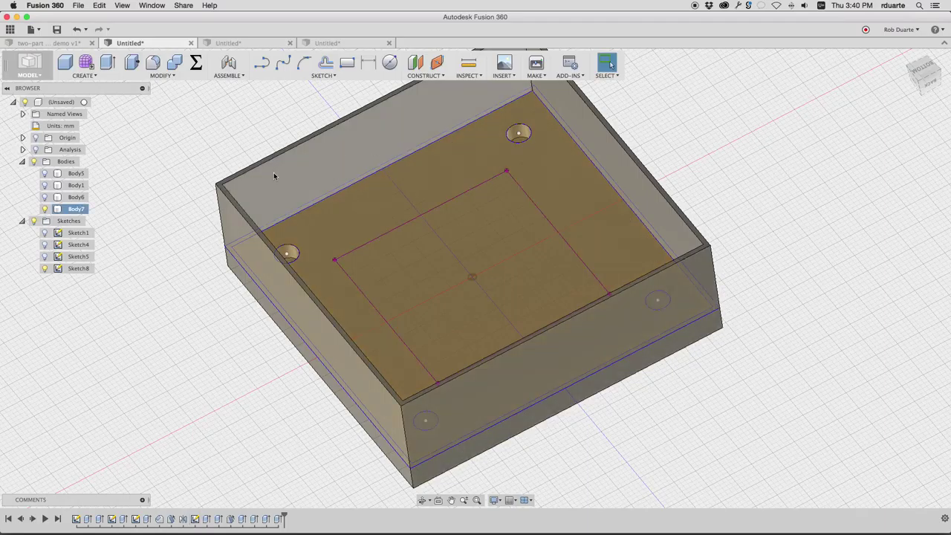
- Show the Body5 half block inside the second box, keeping Body1 hidden
left_click(49, 186)
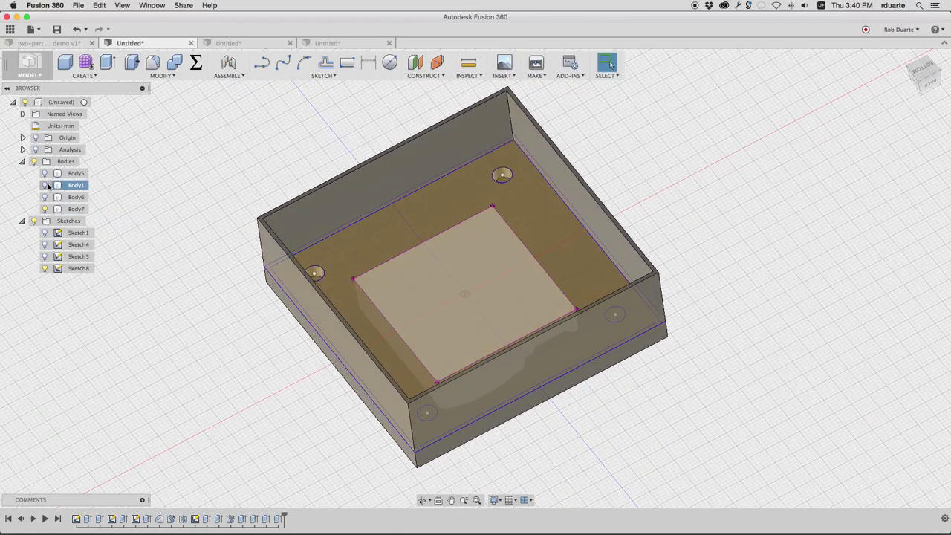
left_click(46, 185)
left_click(46, 173)
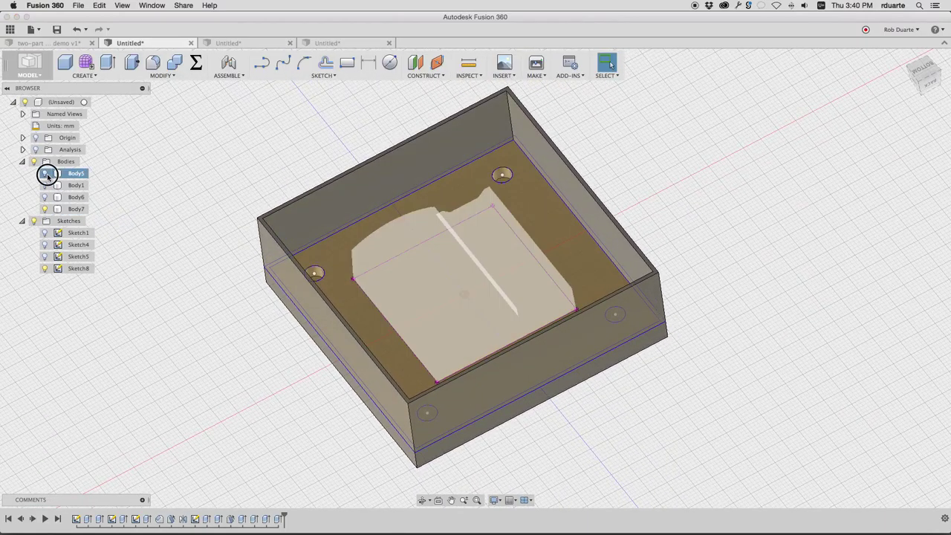
middle_click_drag(148, 200, 286, 296, "shift")
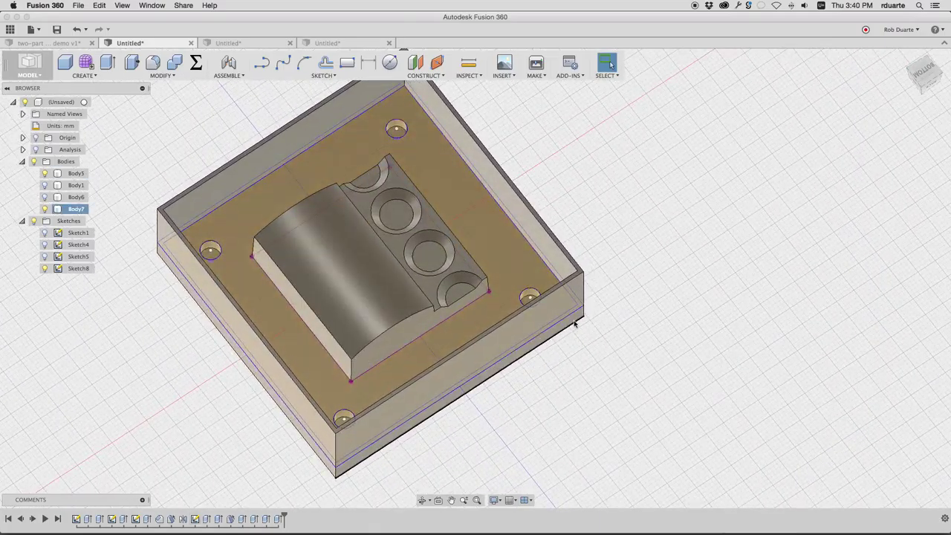
- Hide Body5 and Body7, show Body1 inside the first box, Body6, and examine its corner registration pegs
scroll(575, 322, "down", 2)
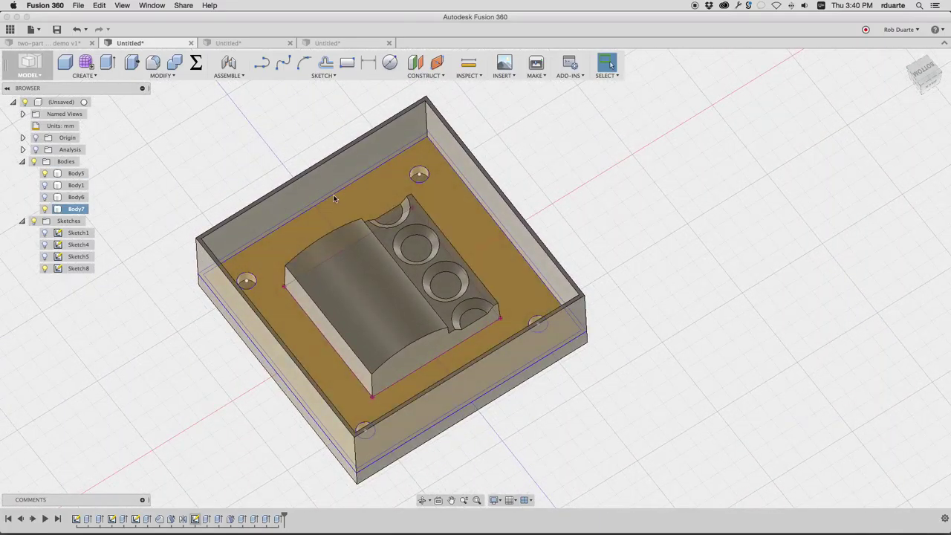
left_click(595, 127)
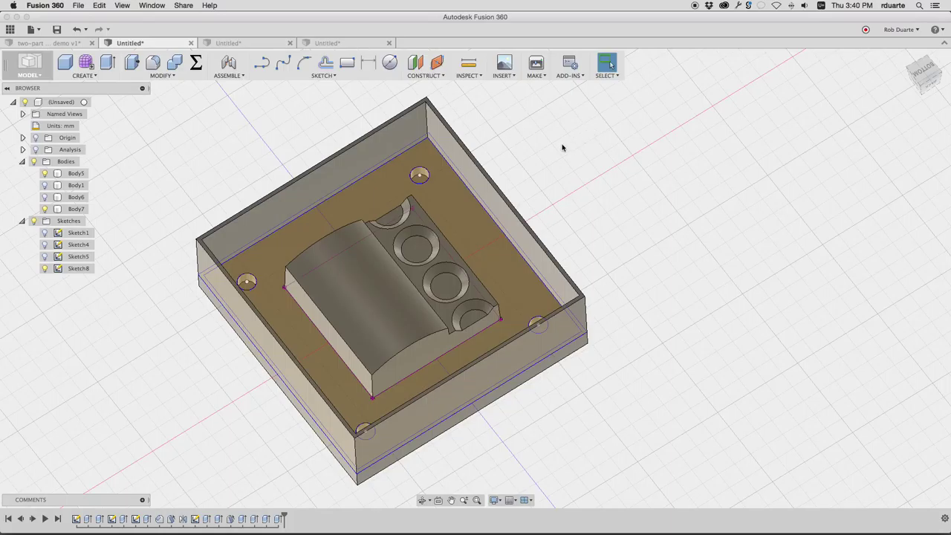
left_click(45, 173)
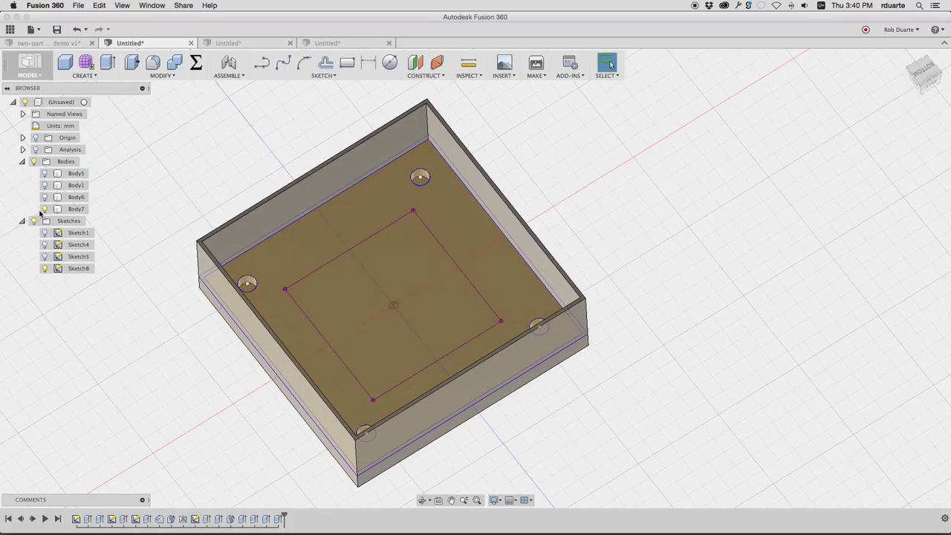
left_click(44, 209)
left_click(45, 197)
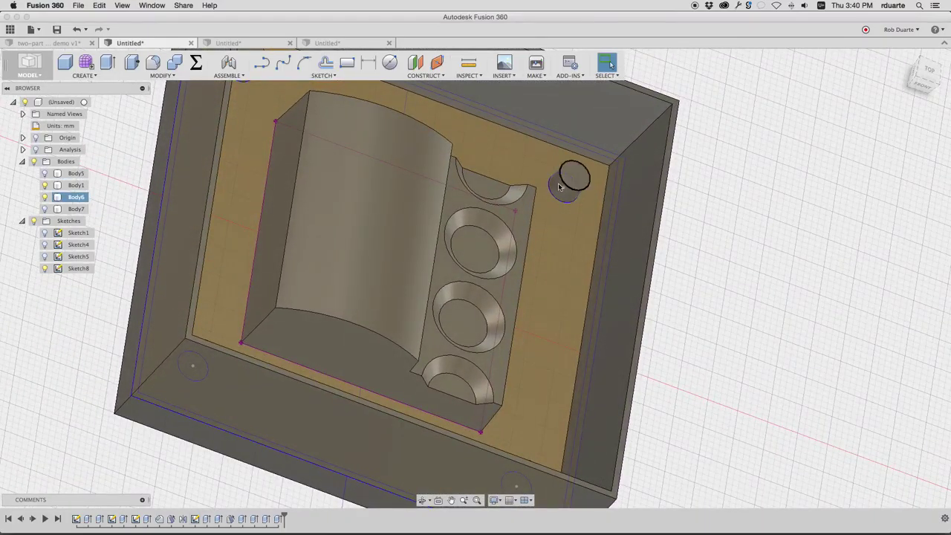
middle_click_drag(560, 185, 507, 362, "shift")
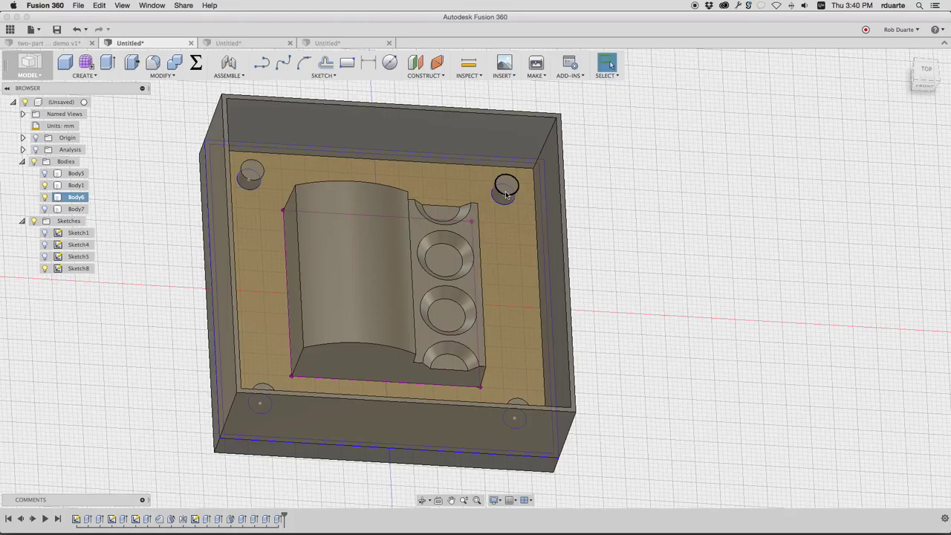
left_click(479, 238)
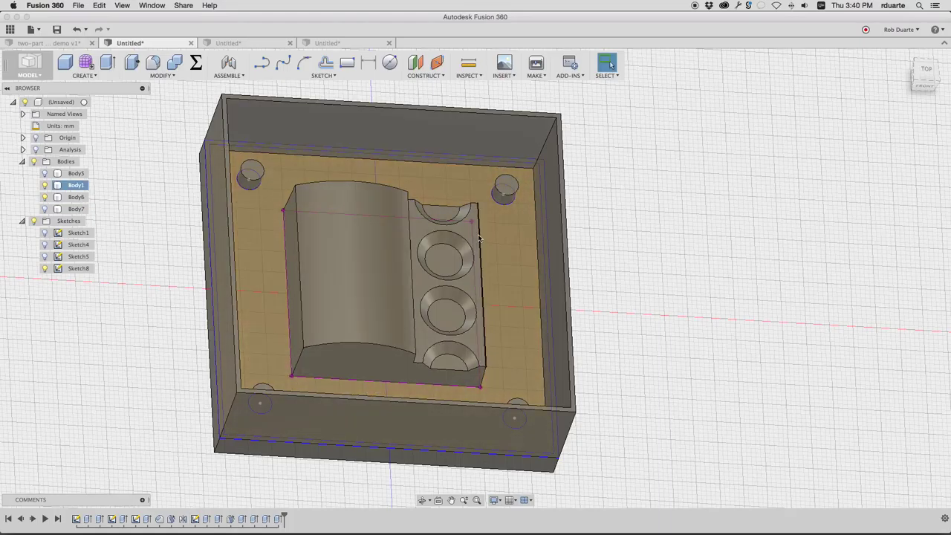
key("Escape")
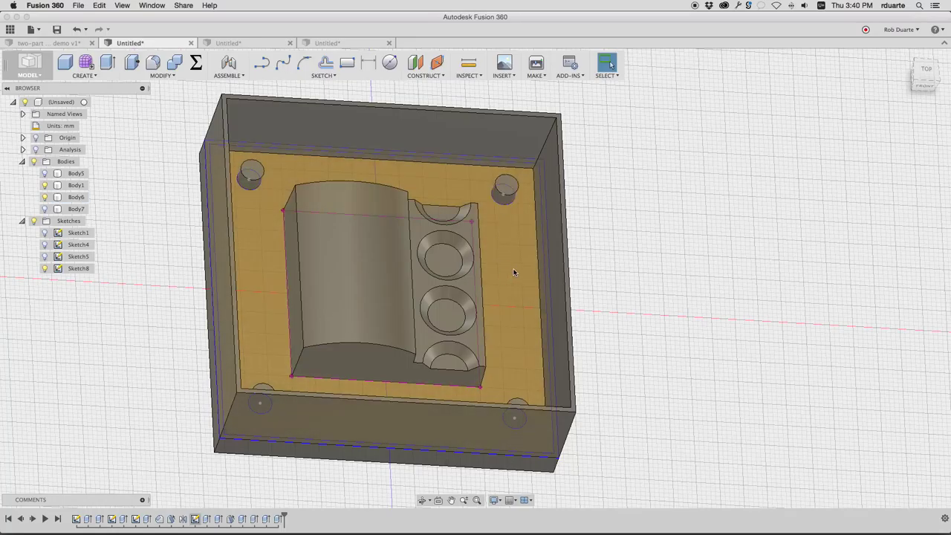
middle_click_drag(512, 272, 504, 234, "shift")
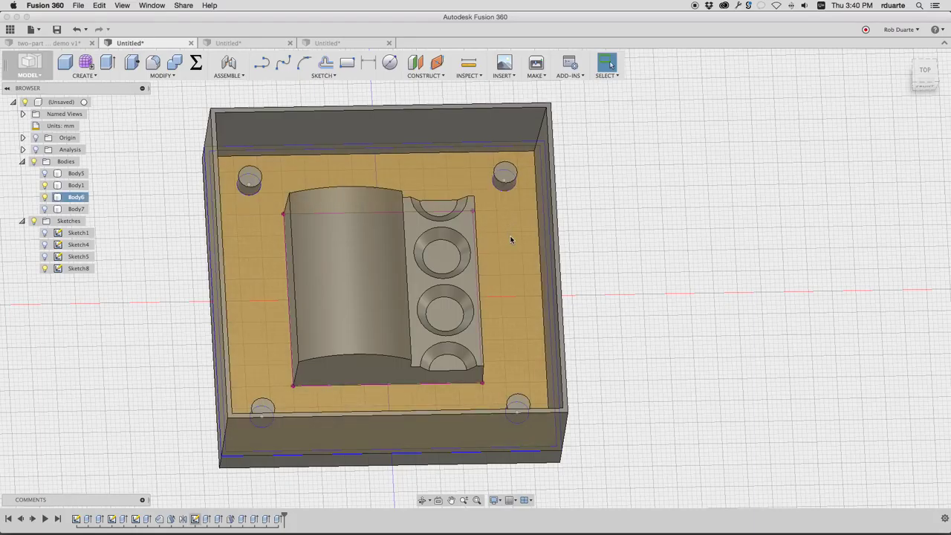
middle_click_drag(514, 243, 515, 244, "shift")
scroll(515, 247, "down", 3)
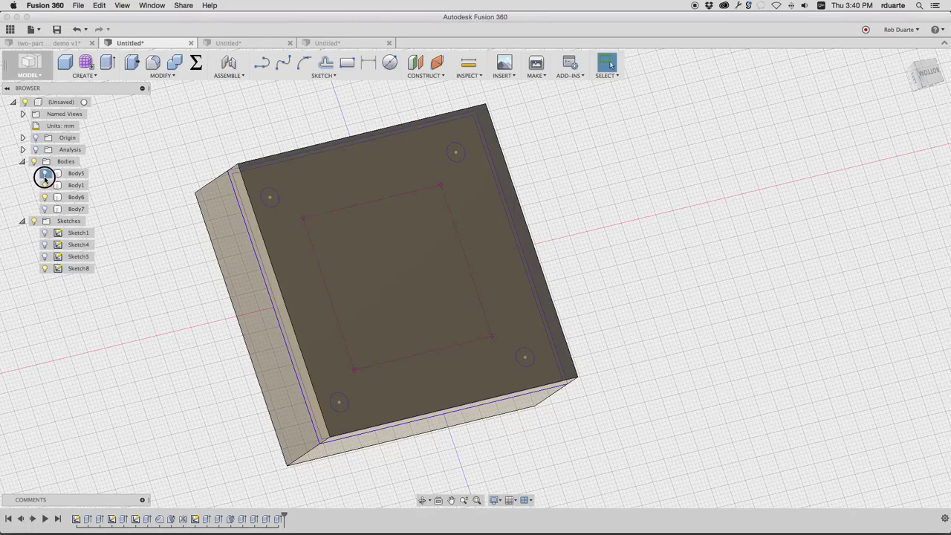
- Hide Body1 and Body6, show Body5 inside the second box, Body7, and inspect its corner holes
left_click(45, 174)
left_click(44, 209)
left_click(44, 185)
left_click(44, 197)
middle_click_drag(357, 176, 334, 178, "shift")
scroll(358, 177, "down", 2)
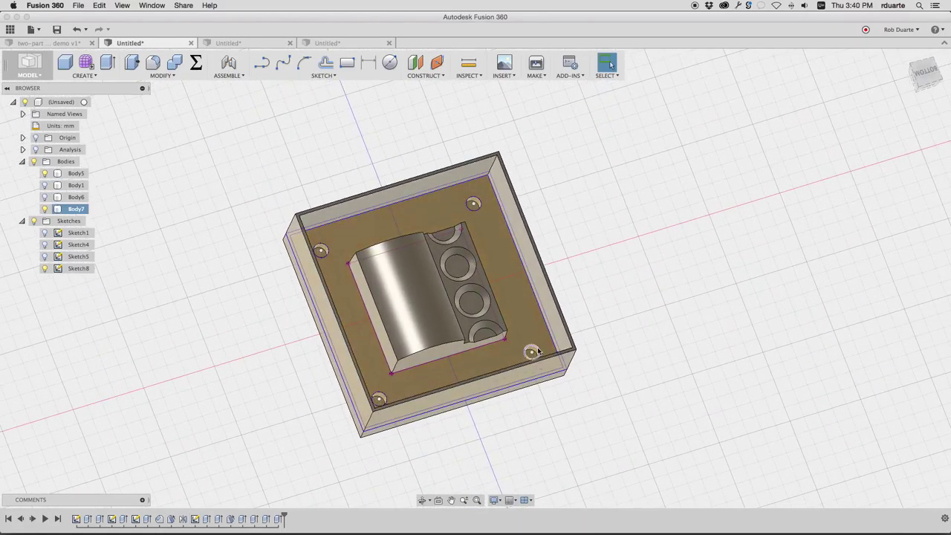
key("Escape")
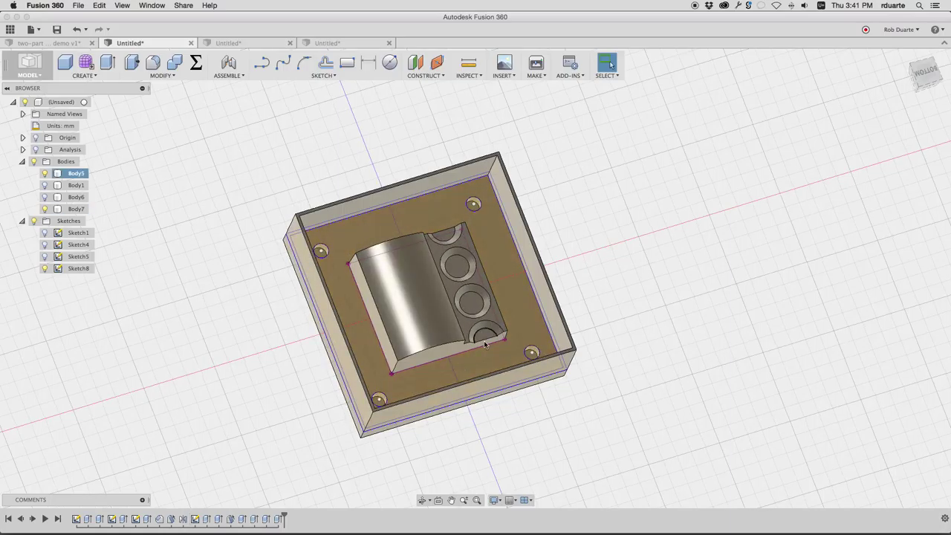
middle_click_drag(473, 318, 500, 353, "shift")
scroll(500, 353, "up", 2, "shift")
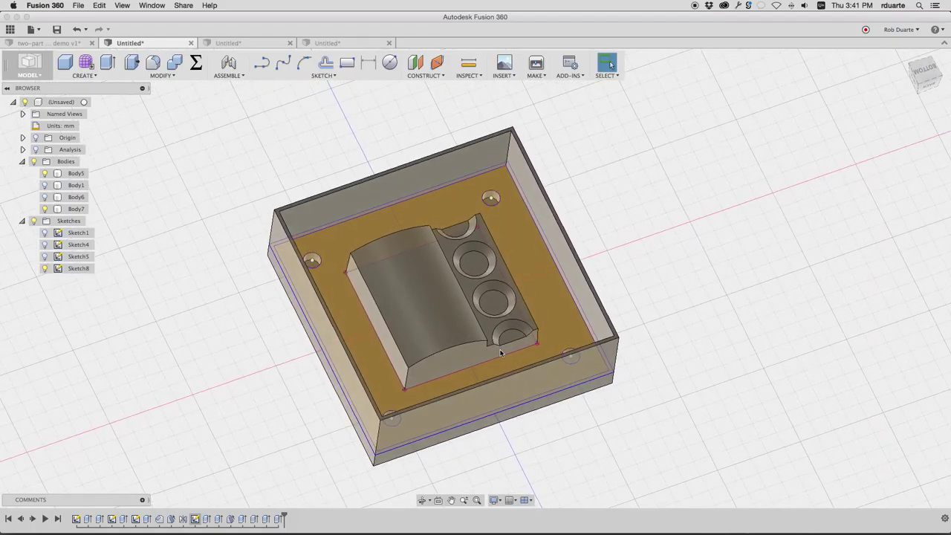
- Switch to Preview to view the two-part silicone mould photo, close it, and return to the Fusion 360 box model
key("super+Tab")
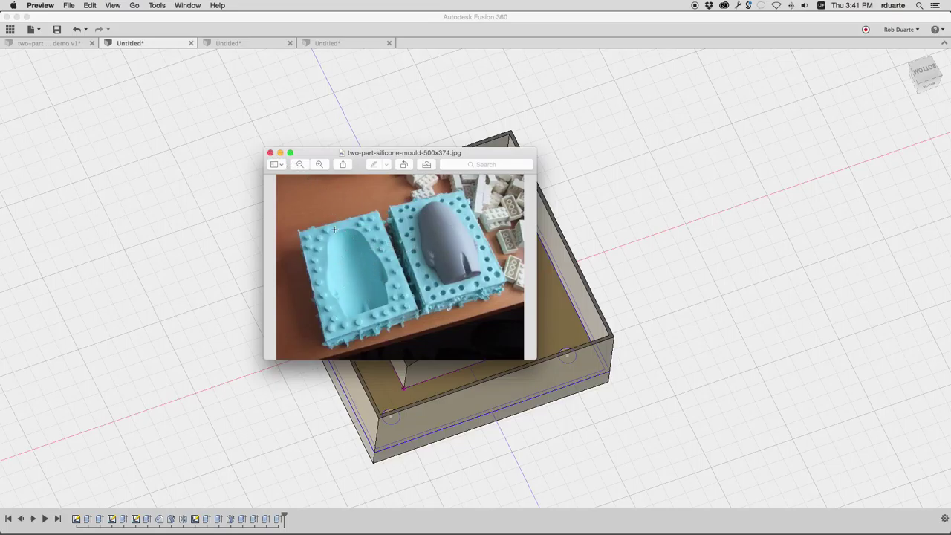
left_click(270, 153)
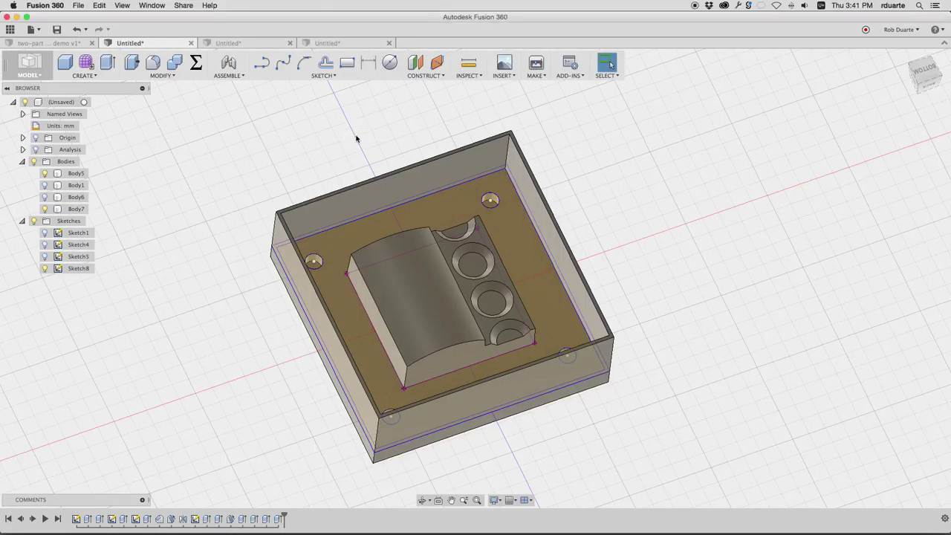
scroll(672, 214, "down", 3)
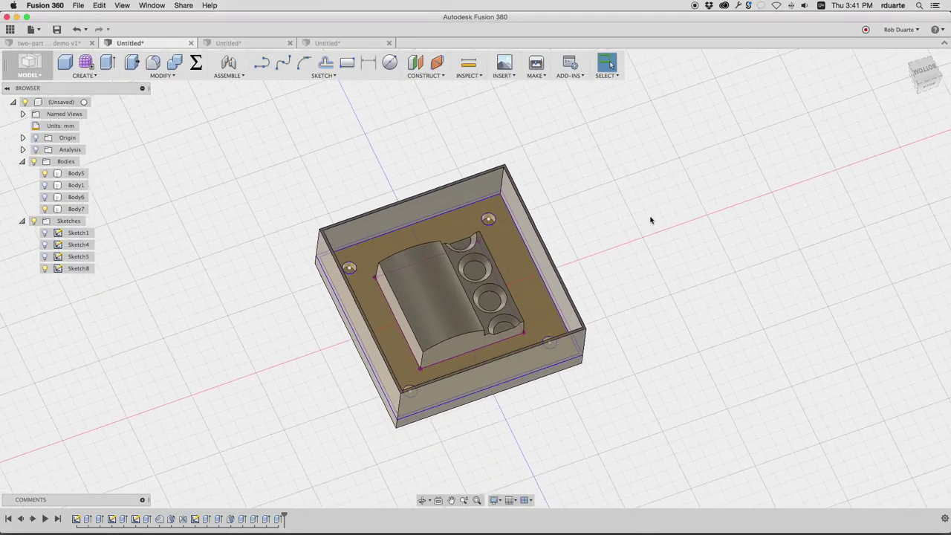
left_click(413, 321)
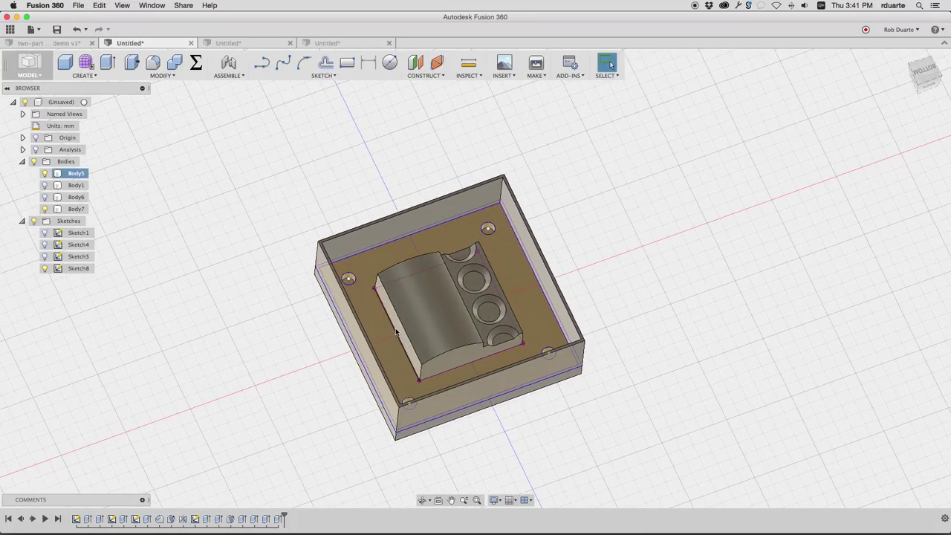
left_click(355, 336)
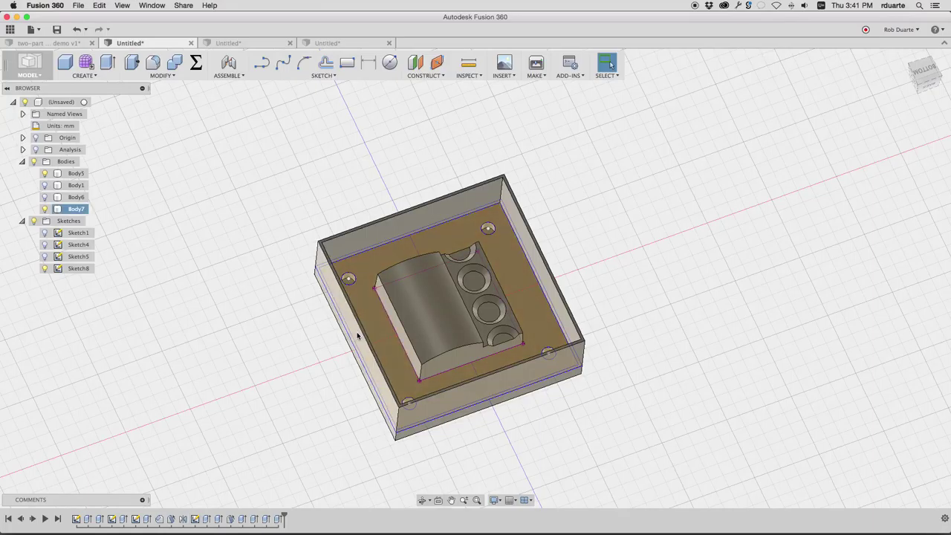
- Hide both boxes, Body6 and Body7, and show the two half blocks, Body5 and Body1, together
left_click(45, 197)
left_click(46, 209)
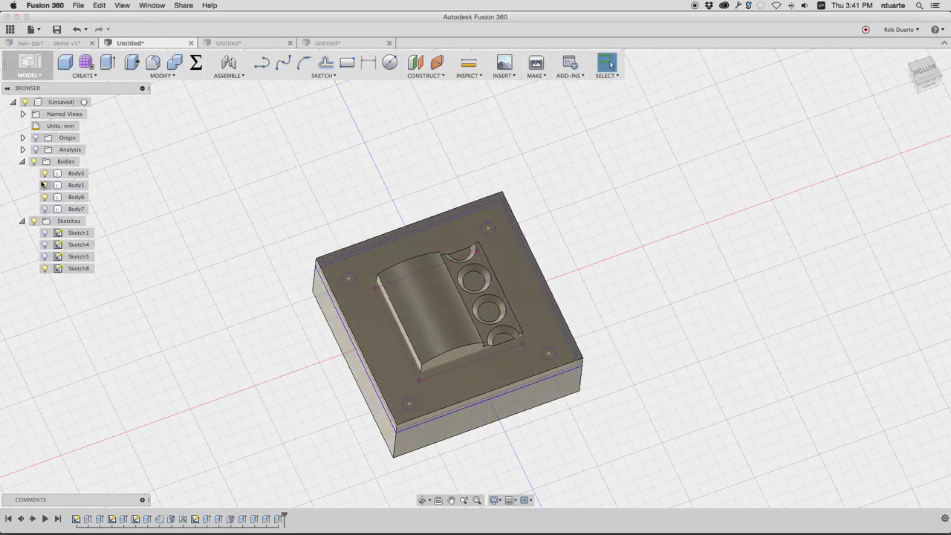
left_click(45, 173)
left_click(46, 173)
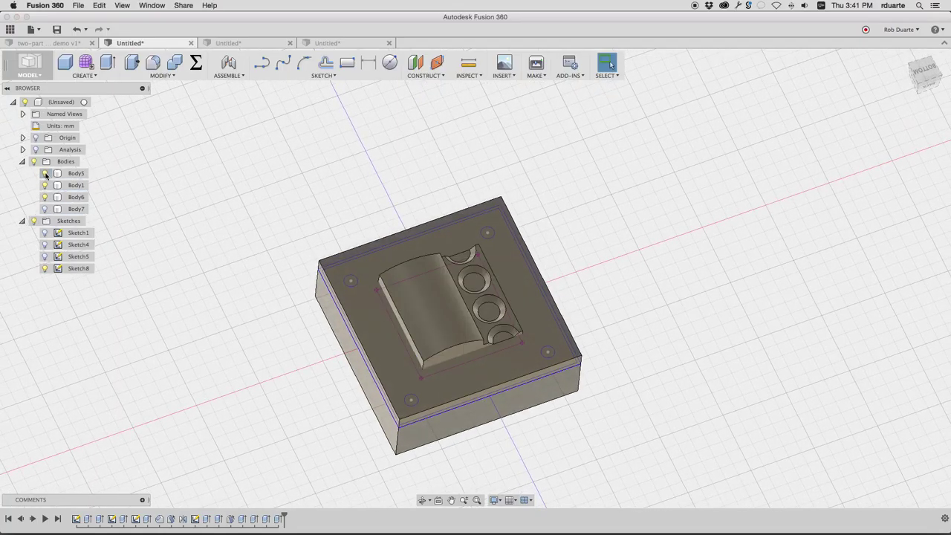
left_click(45, 173)
left_click(45, 185)
left_click(45, 173)
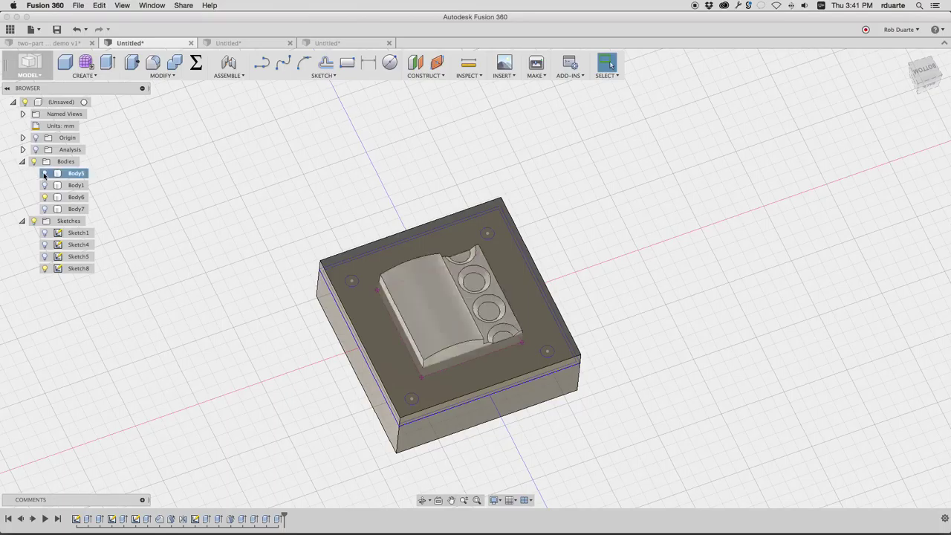
left_click(46, 197)
left_click(45, 208)
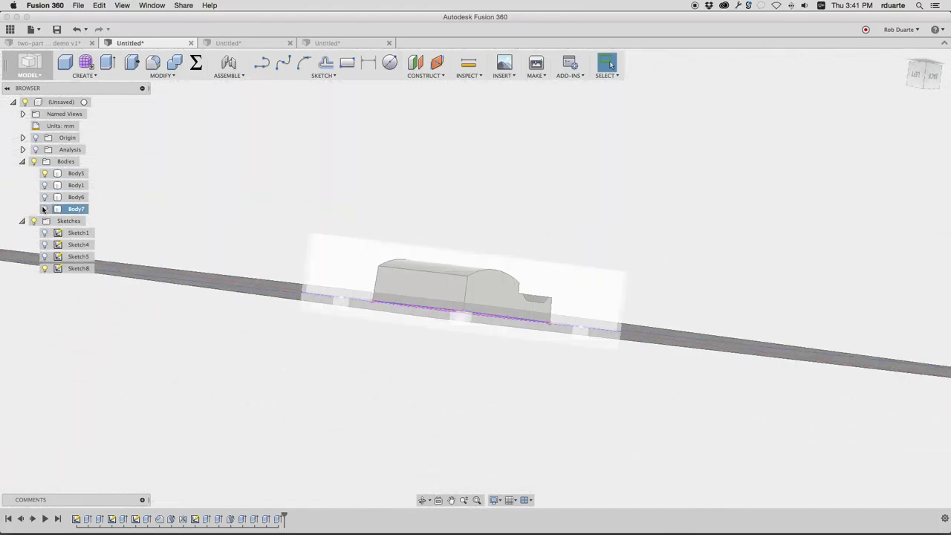
left_click(45, 185)
middle_click_drag(458, 344, 421, 318, "shift")
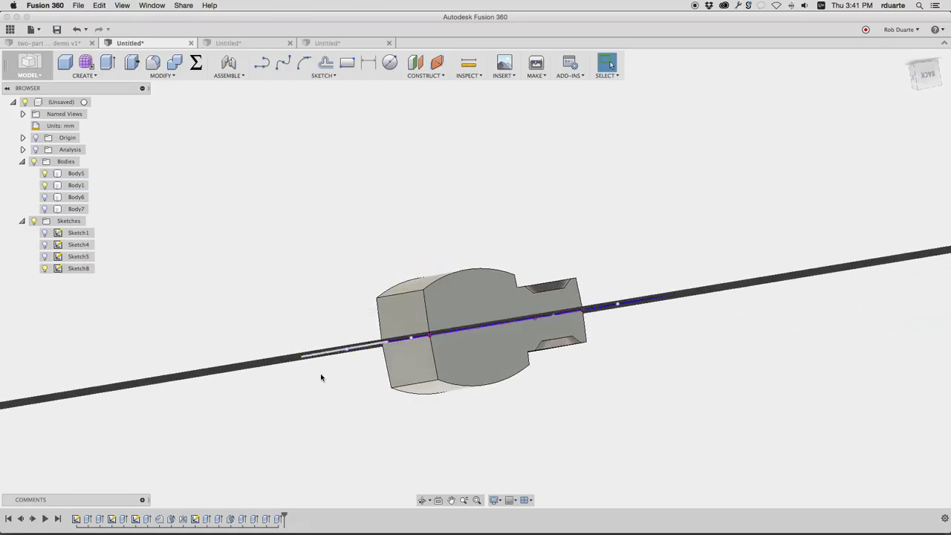